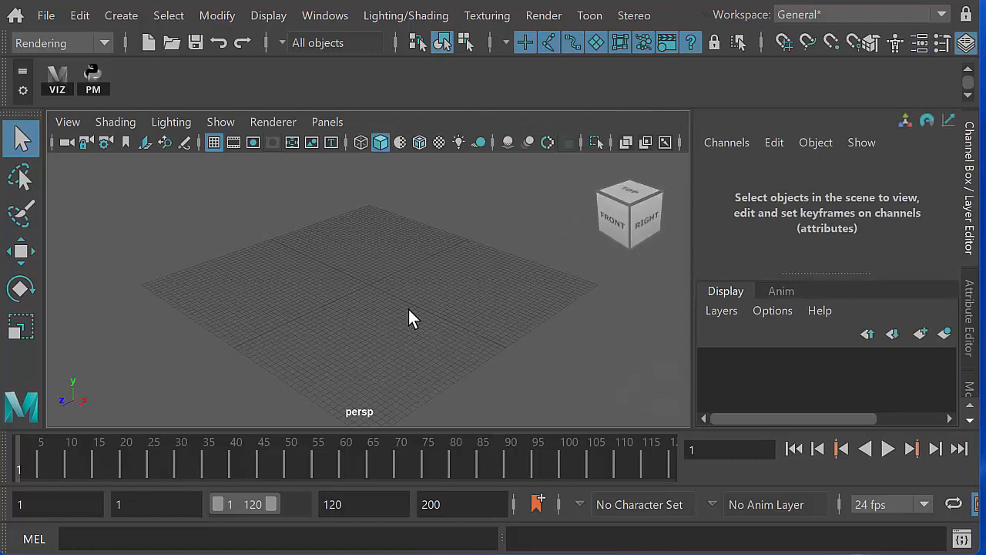
mouse_move(389, 300)
alt+middle_down()
mouse_move(383, 292)
mouse_move(383, 303)
alt+middle_up()
alt+right_drag(382, 303, 412, 323)
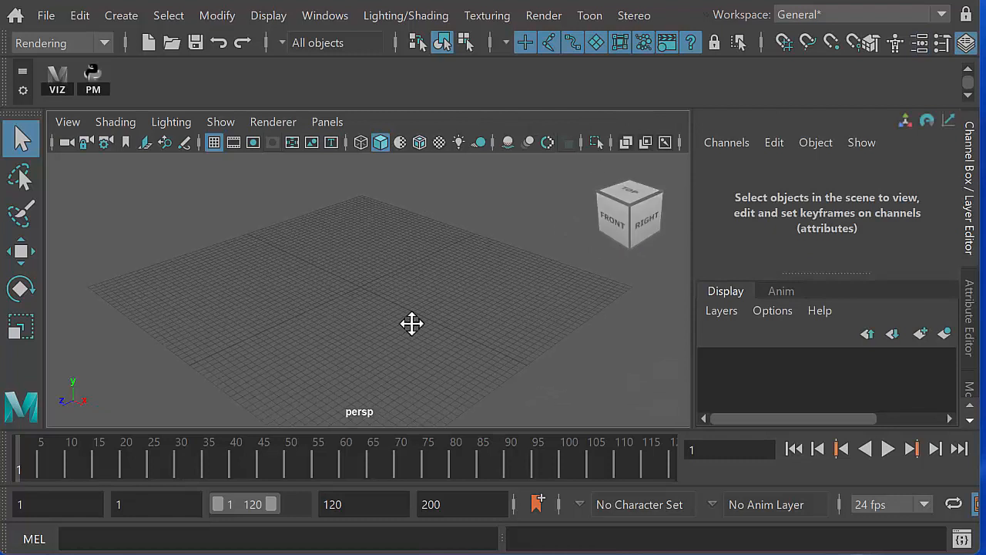
alt+middle_drag(411, 323, 432, 332)
alt+right_drag(432, 332, 420, 329)
alt+drag(420, 328, 414, 332)
mouse_move(416, 325)
alt+middle_down()
mouse_move(427, 305)
mouse_move(423, 313)
alt+middle_up()
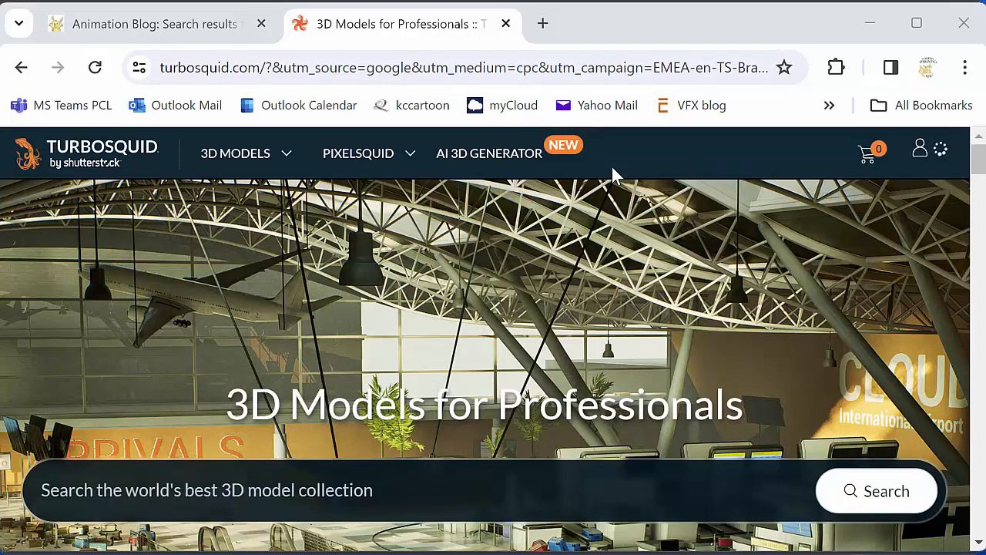
Search the 3D model library for "cartoonland".
click(871, 497)
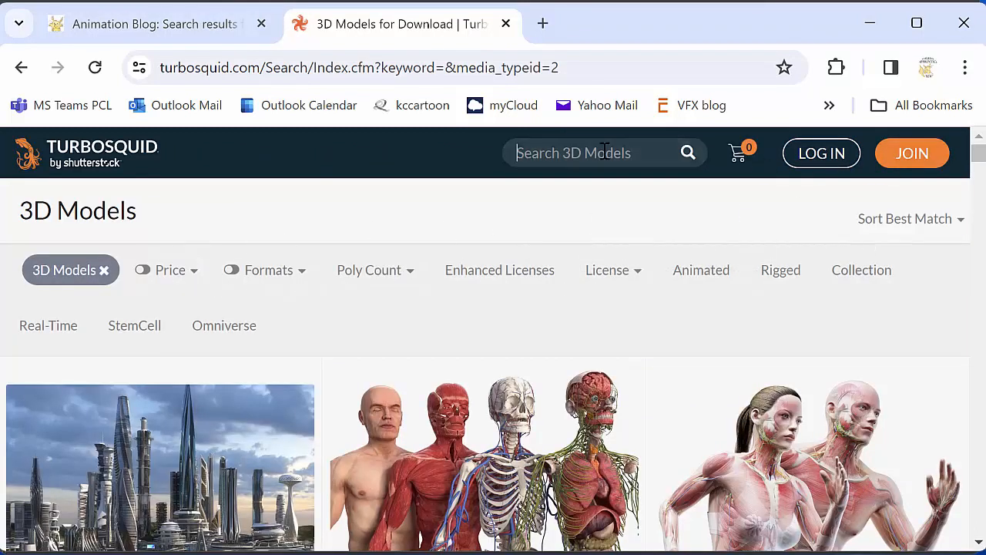
text(cartoonland)
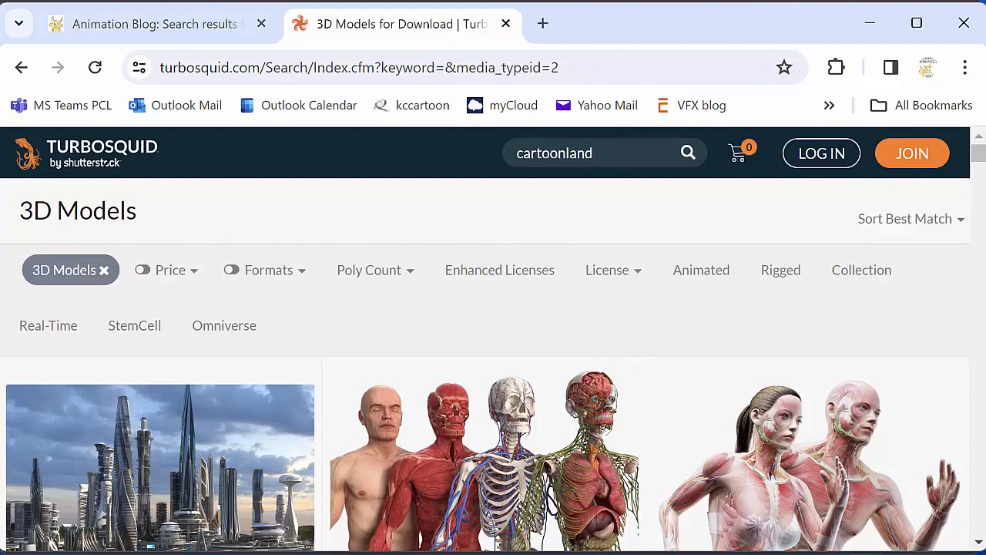
click(686, 155)
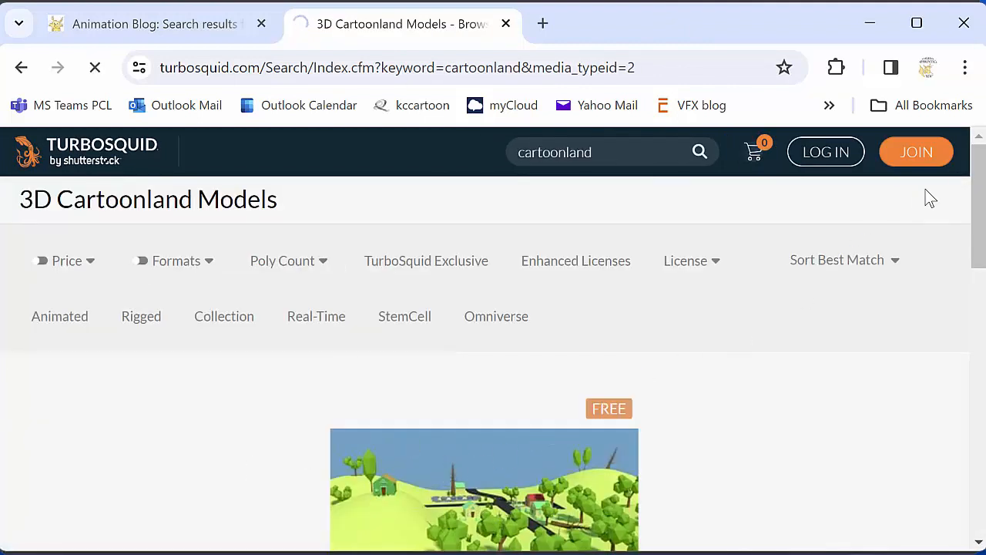
Open the free Cartoon Land 2 model and look through its second, third and fourth preview images.
mouse_move(977, 164)
mouse_down()
mouse_move(977, 225)
mouse_move(977, 166)
mouse_up()
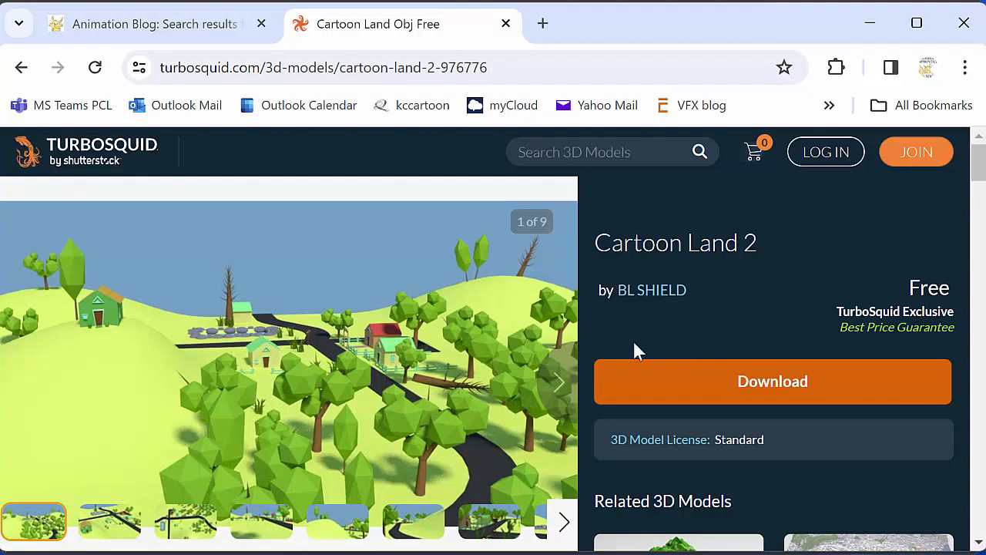
click(104, 530)
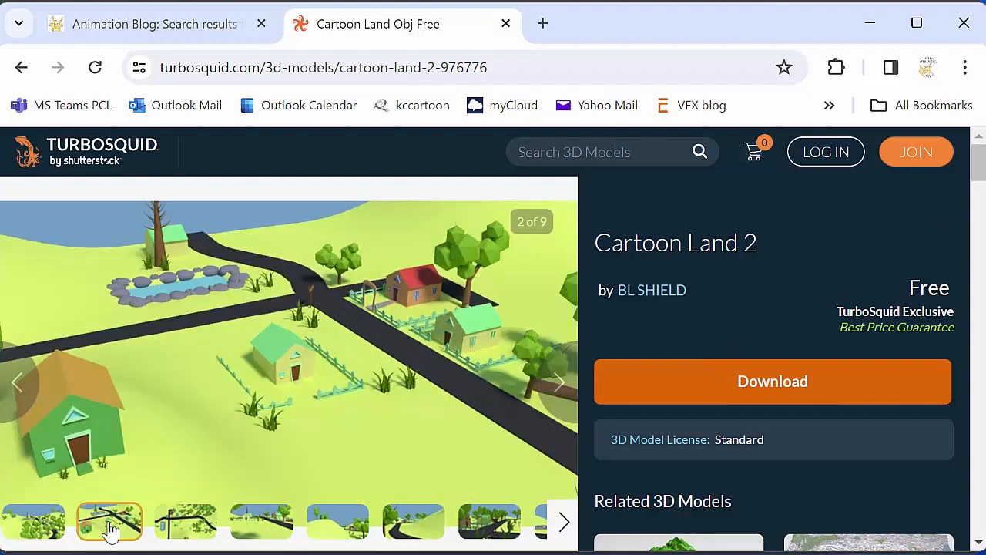
click(190, 530)
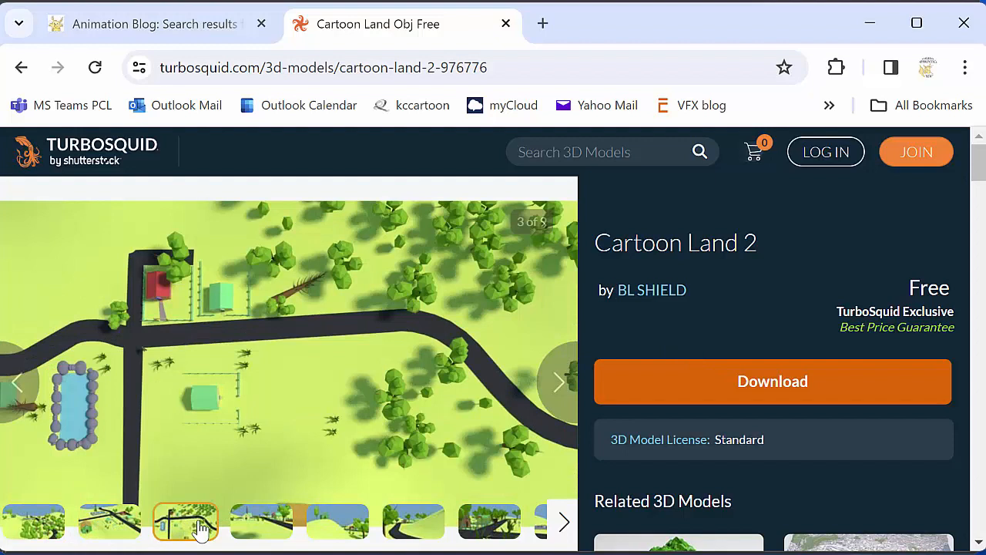
click(248, 530)
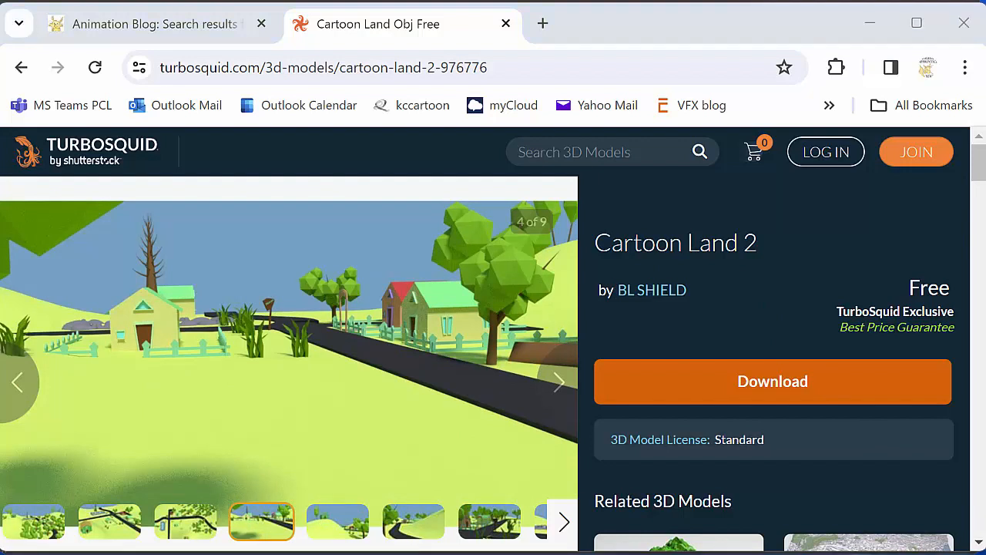
Search the model library for "ufo" and sort the results by lower prices.
click(564, 152)
text(ufo)
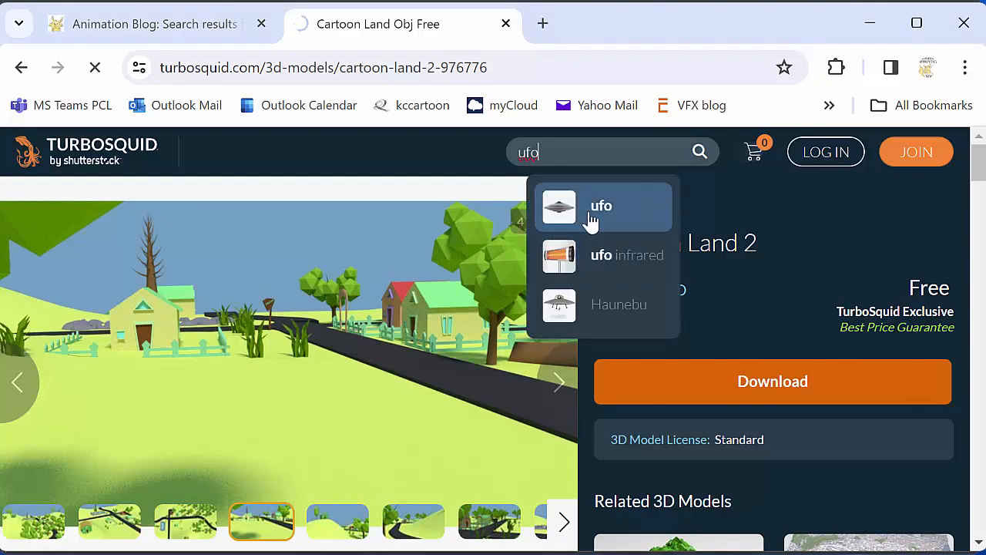
click(574, 212)
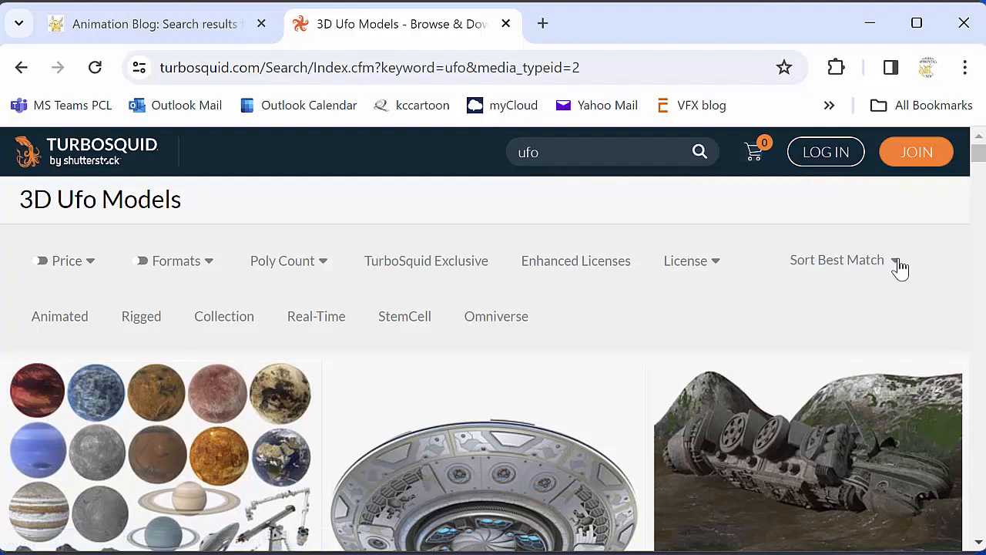
click(896, 266)
click(798, 348)
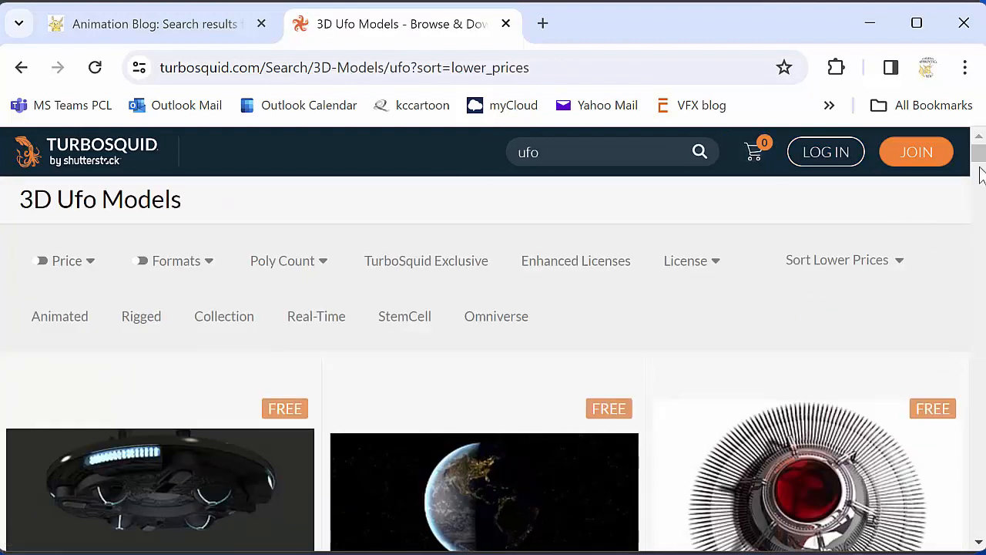
drag(978, 151, 977, 151)
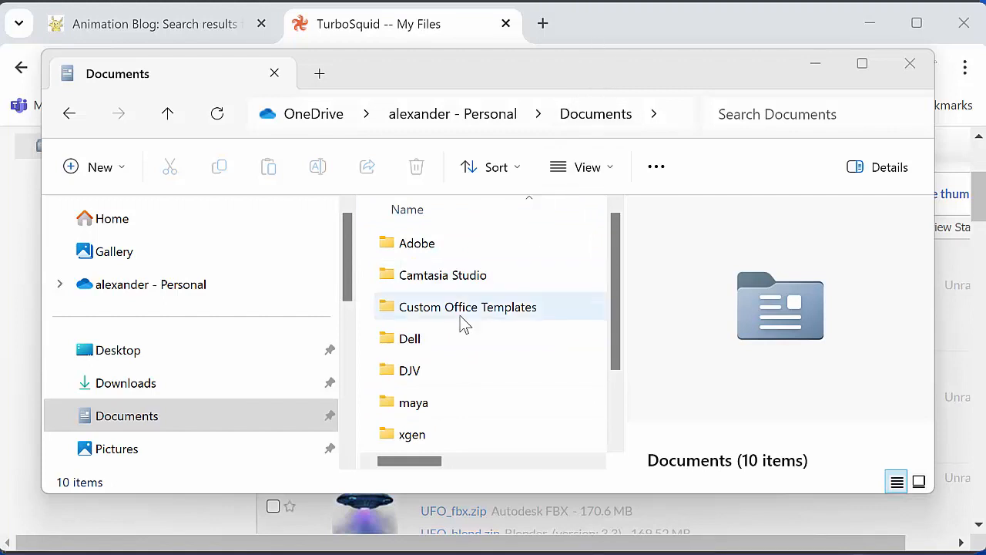
Open the projects folder inside the maya folder in Documents.
click(431, 407)
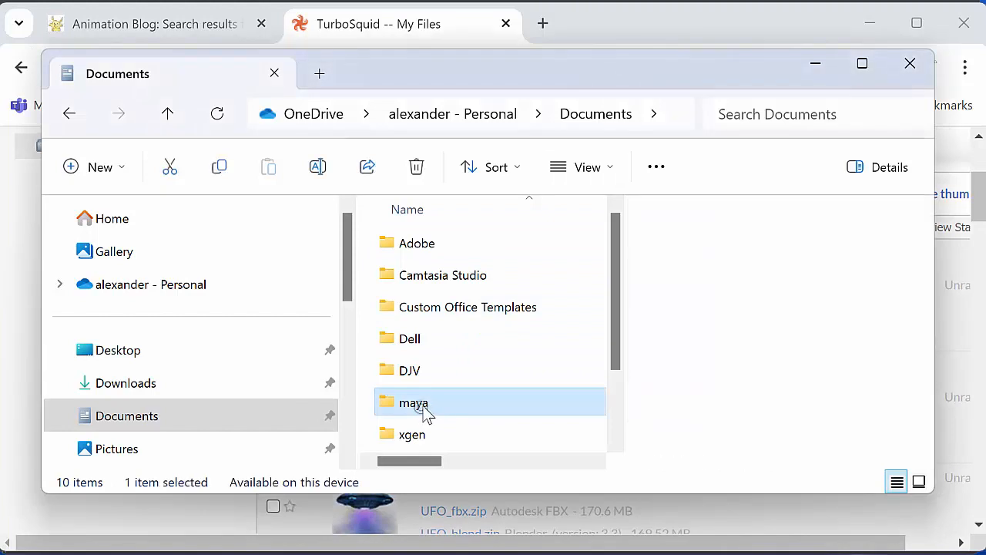
double_click(422, 407)
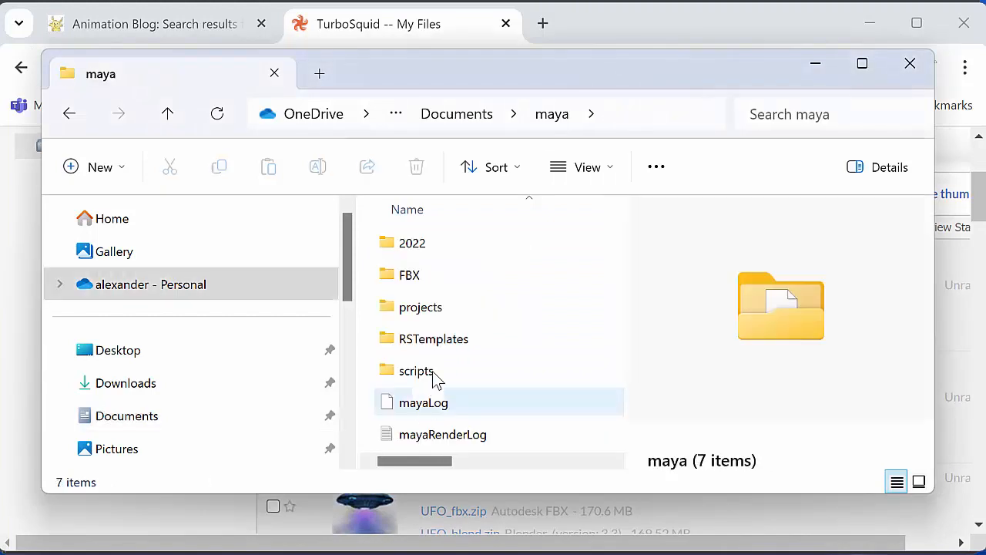
double_click(422, 308)
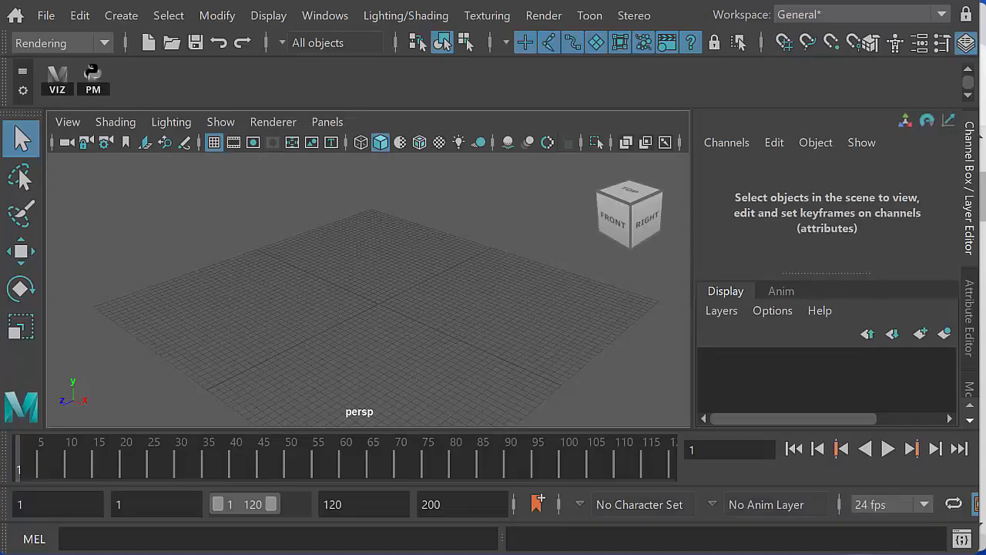
Create a new project named ufoMotionPath_6march2024 with the default project locations.
click(49, 17)
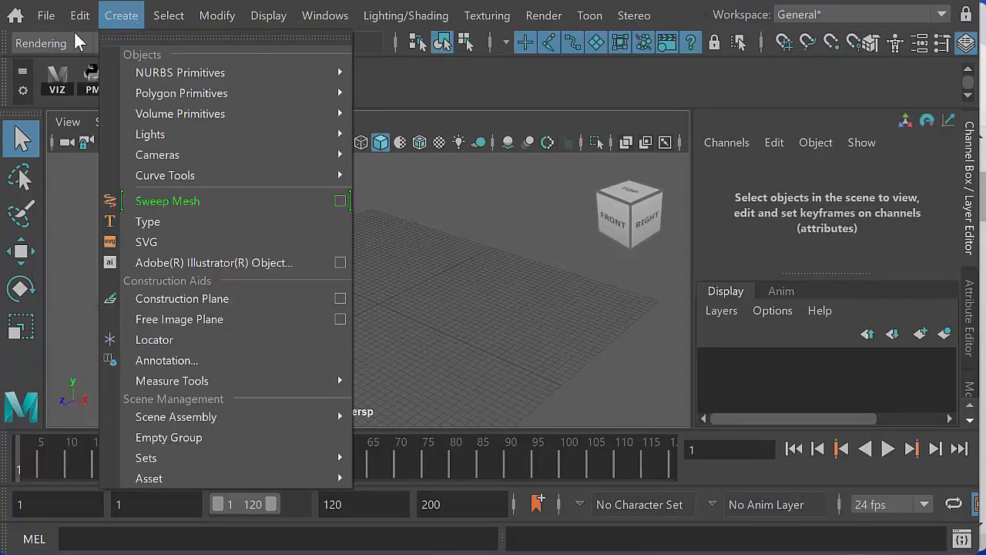
click(65, 38)
drag(118, 14, 159, 0)
click(148, 470)
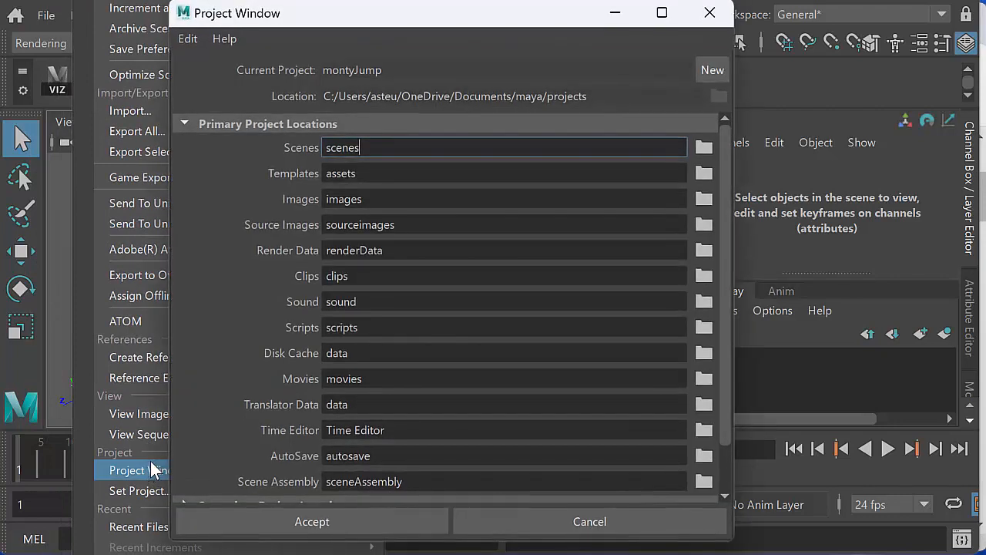
click(711, 70)
drag(415, 70, 327, 70)
text(ufo)
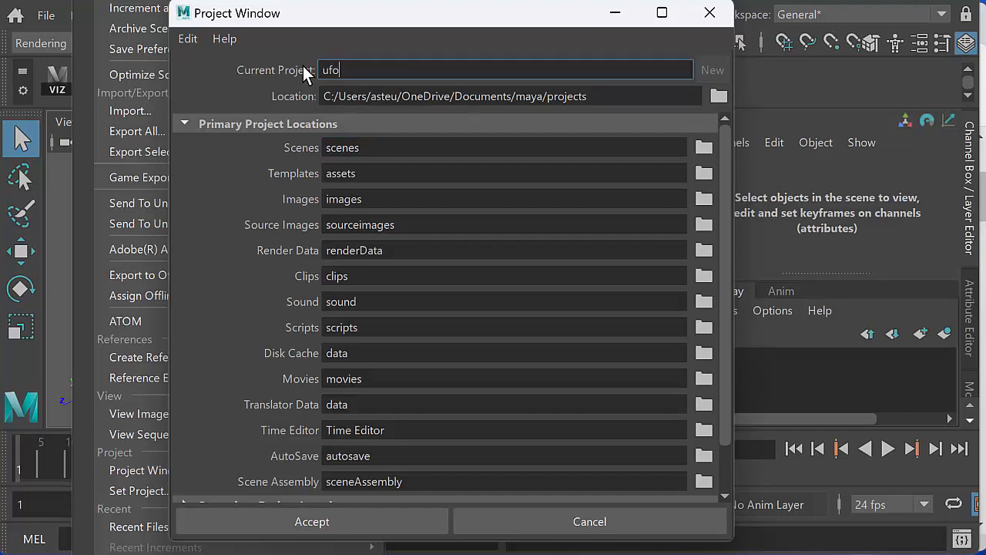
text(MotionPath_6ms)
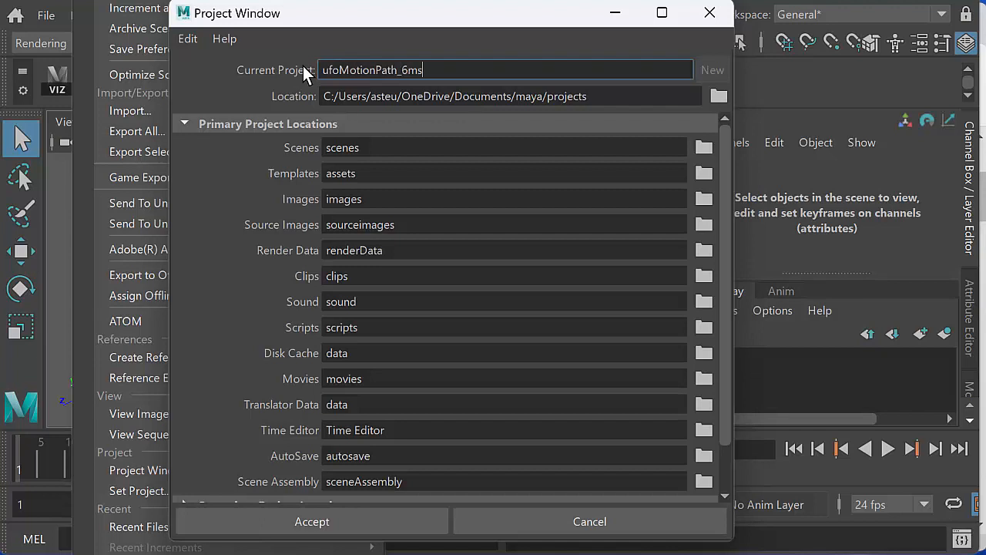
key(BackSpace)
text(arch2024)
click(340, 520)
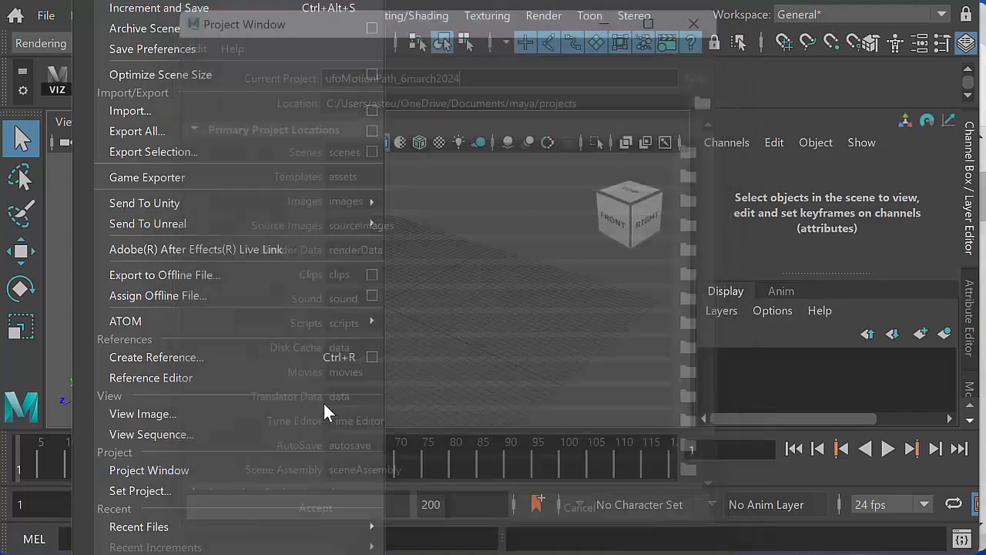
Set ufoMotionPath_6march2024 as the current project.
click(151, 489)
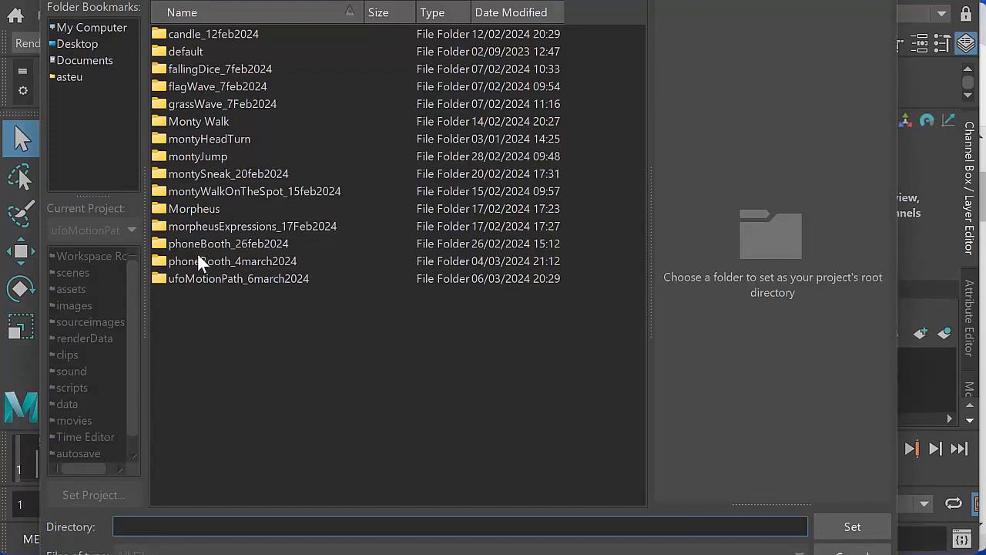
click(201, 279)
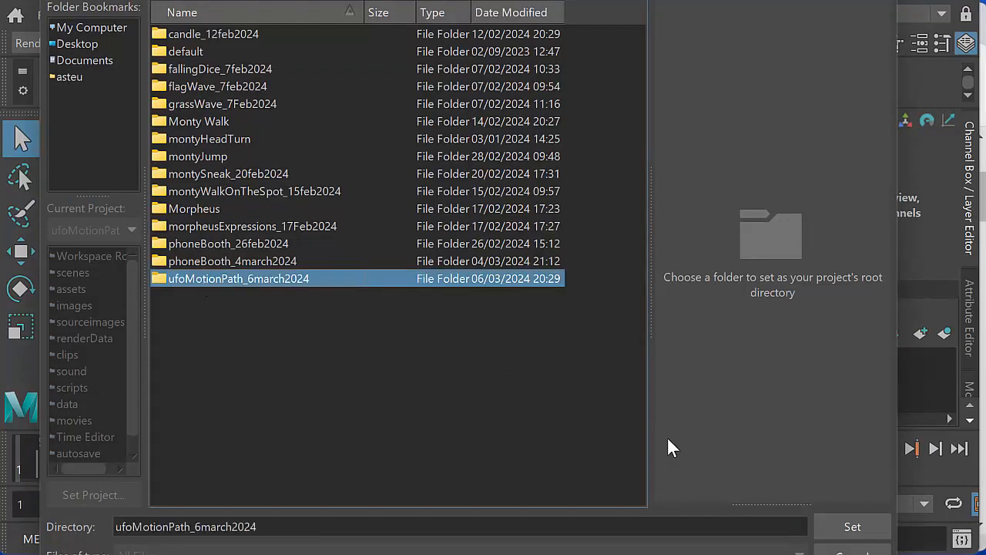
click(858, 527)
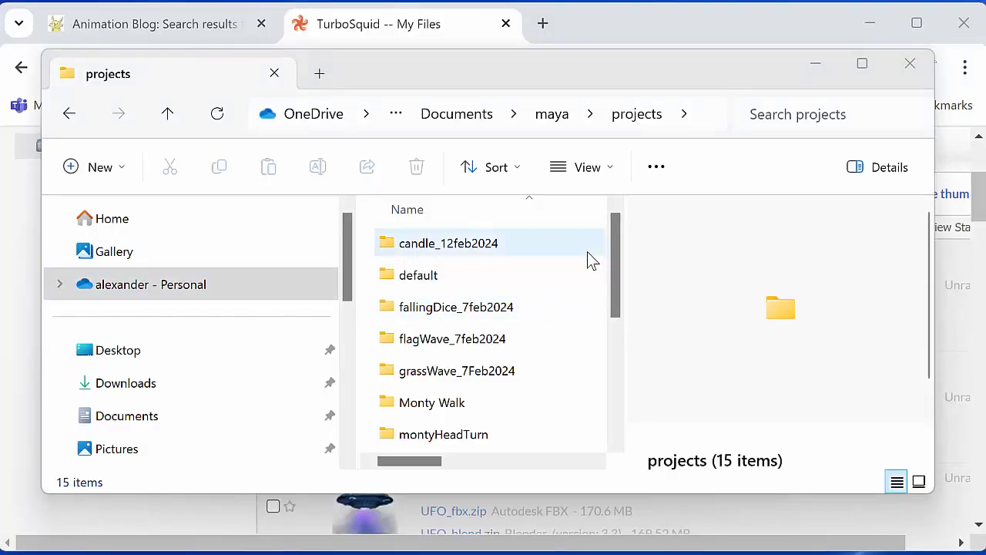
Open the scenes folder of the ufoMotionPath_6march2024 project in the file browser.
drag(619, 257, 604, 392)
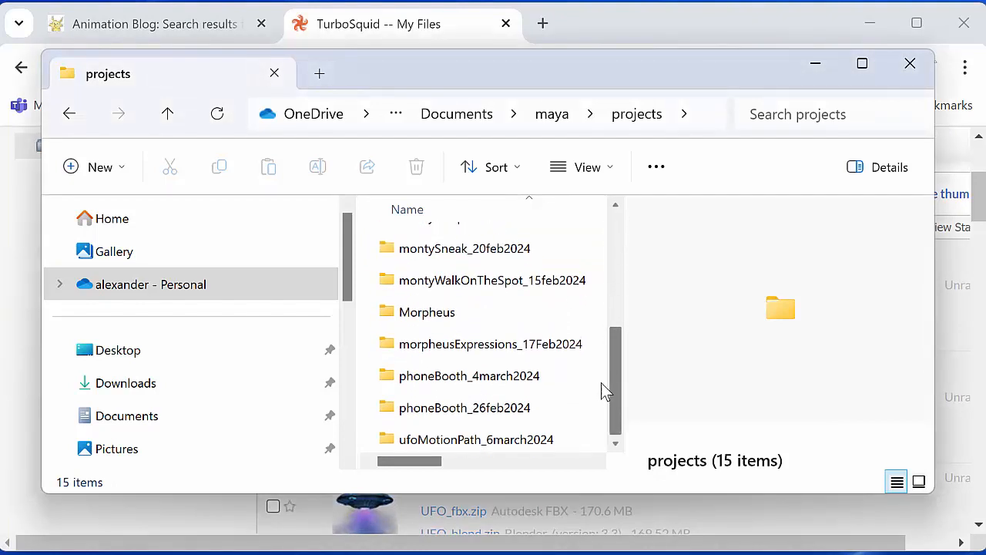
double_click(467, 439)
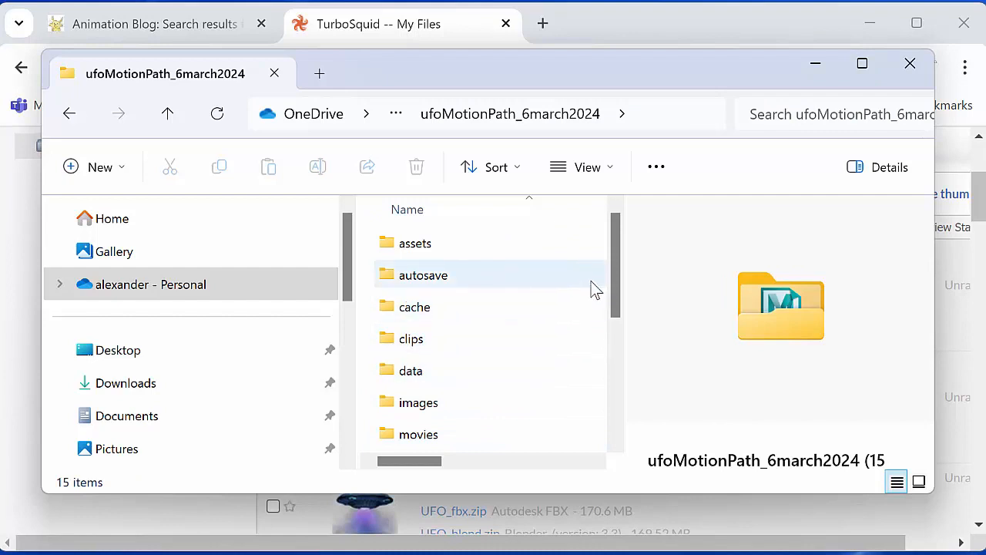
drag(617, 259, 608, 359)
double_click(486, 329)
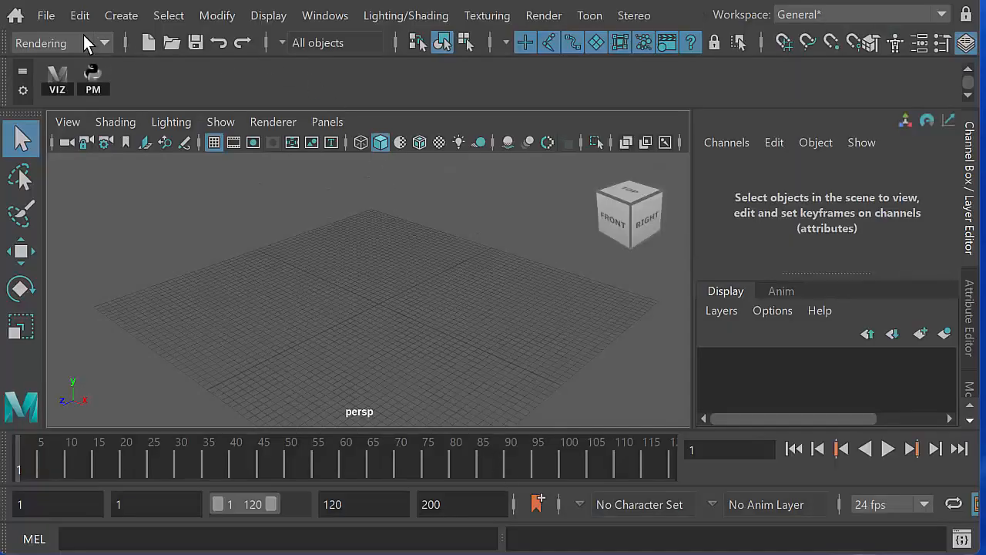
Import cartoonLand_clean.ma into the scene, accepting the student version notice and dismissing the unsupported nodes message.
click(46, 17)
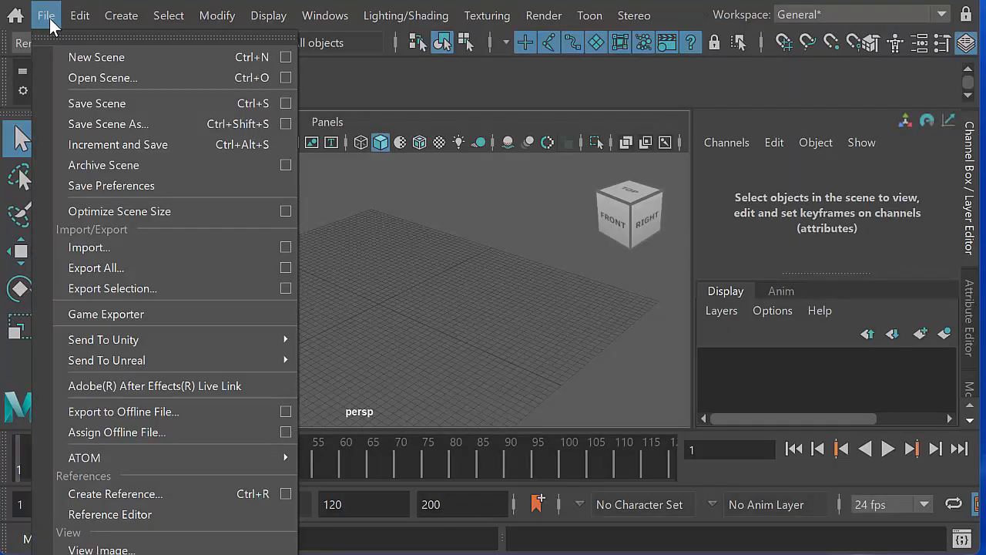
click(121, 247)
click(251, 57)
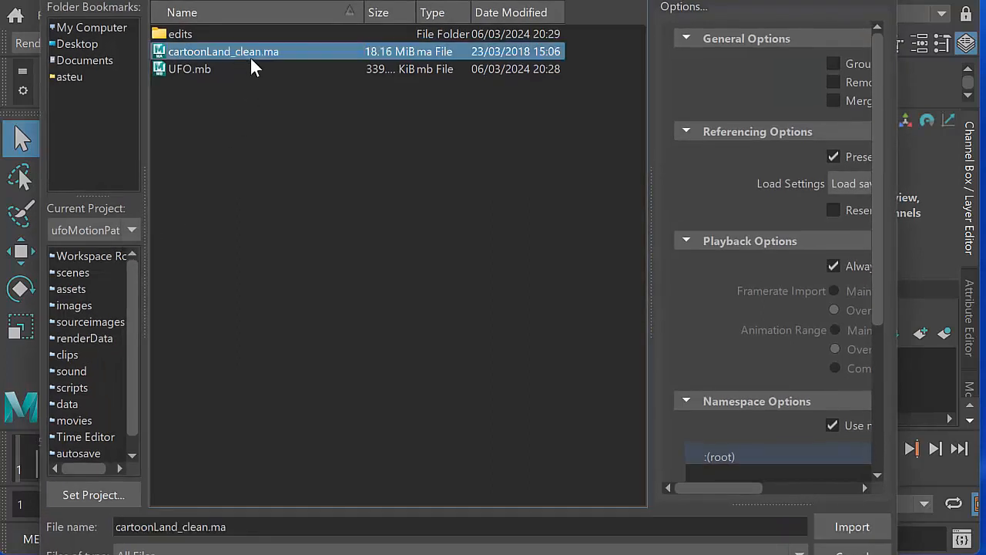
click(847, 527)
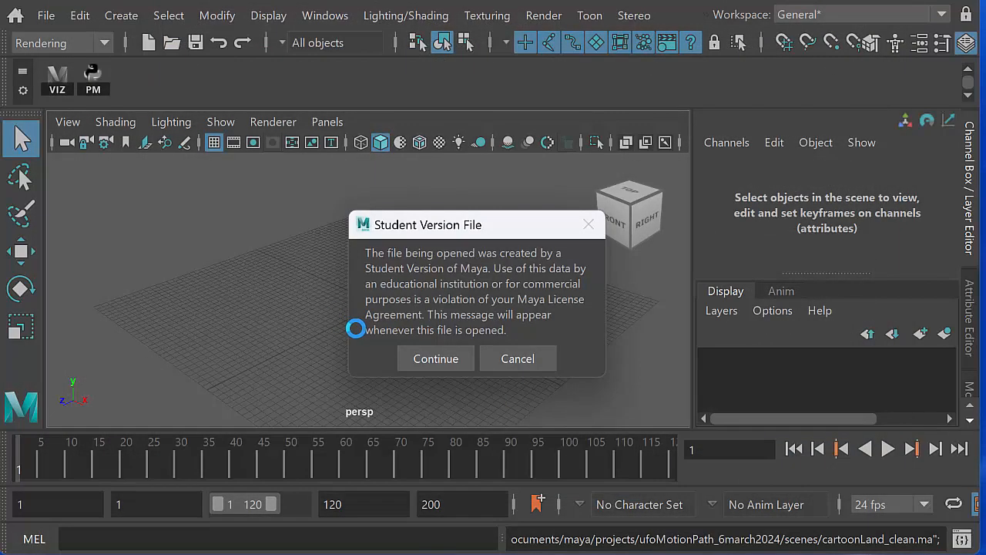
click(431, 359)
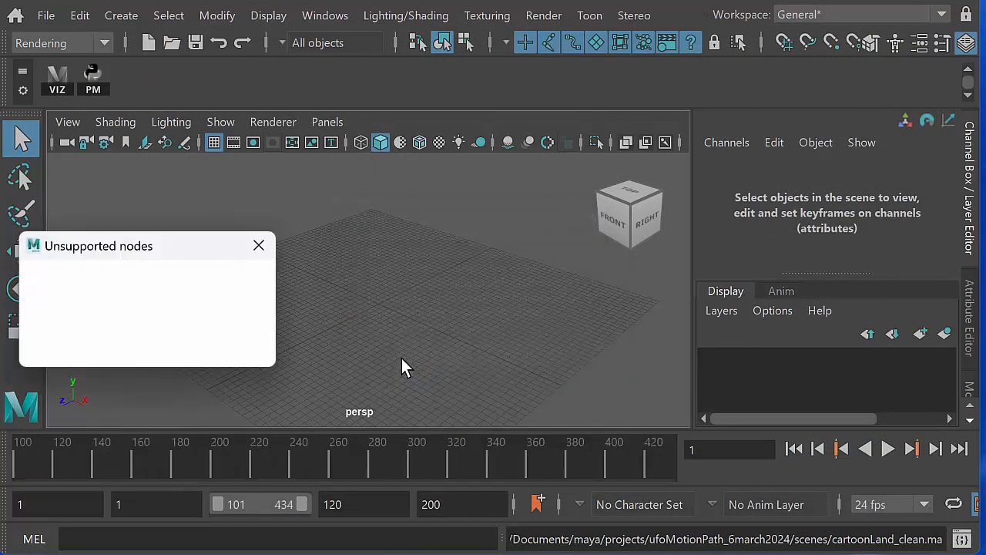
click(169, 346)
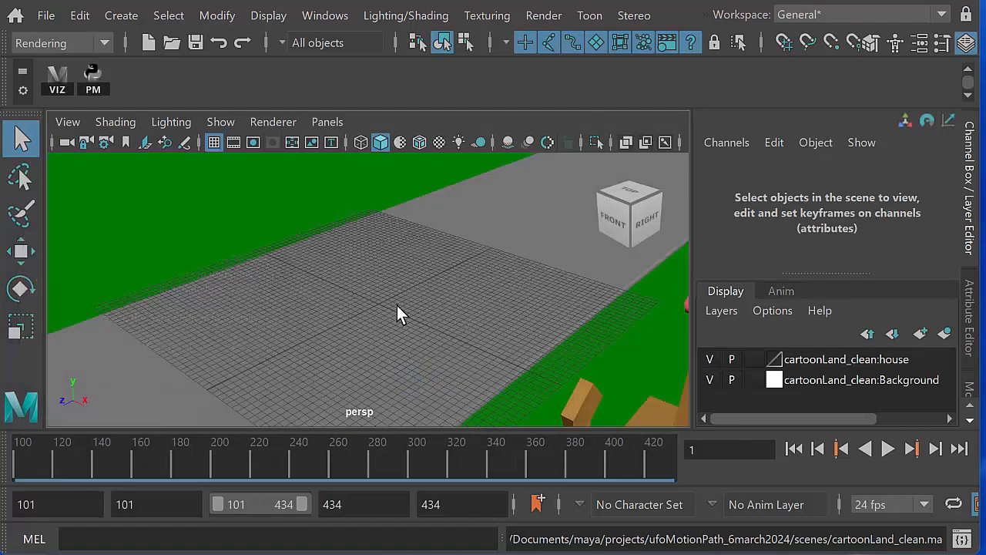
Import UFO.mb into the scene, accepting the student version notice.
scroll(408, 311, up, 2)
scroll(408, 311, down, 5)
scroll(330, 278, down, 3)
alt+drag(331, 278, 446, 313)
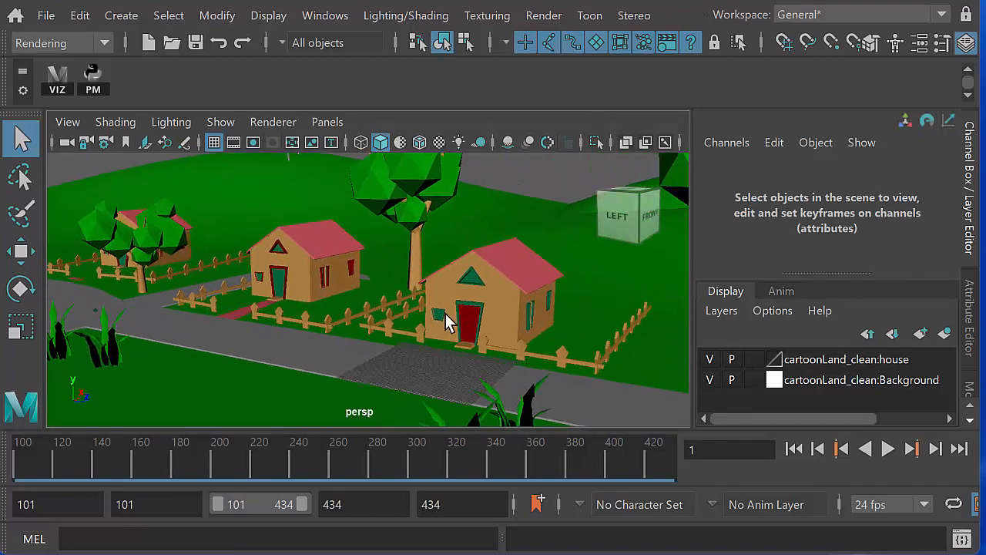
click(48, 18)
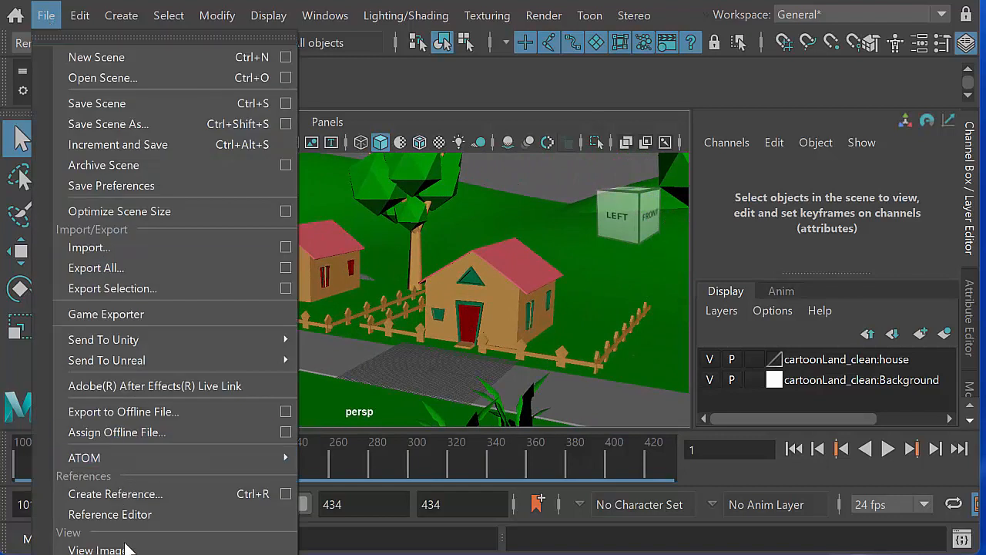
click(144, 248)
click(208, 68)
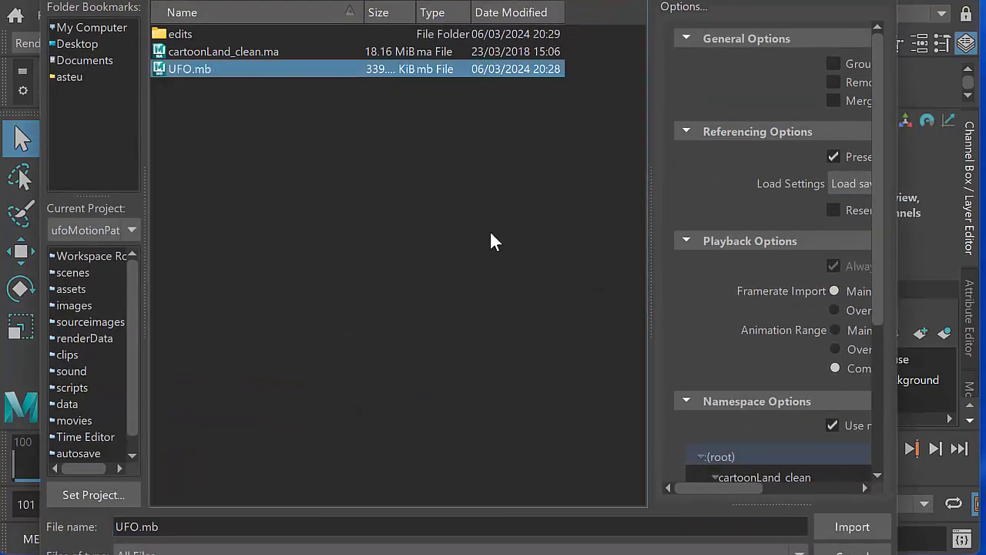
click(819, 522)
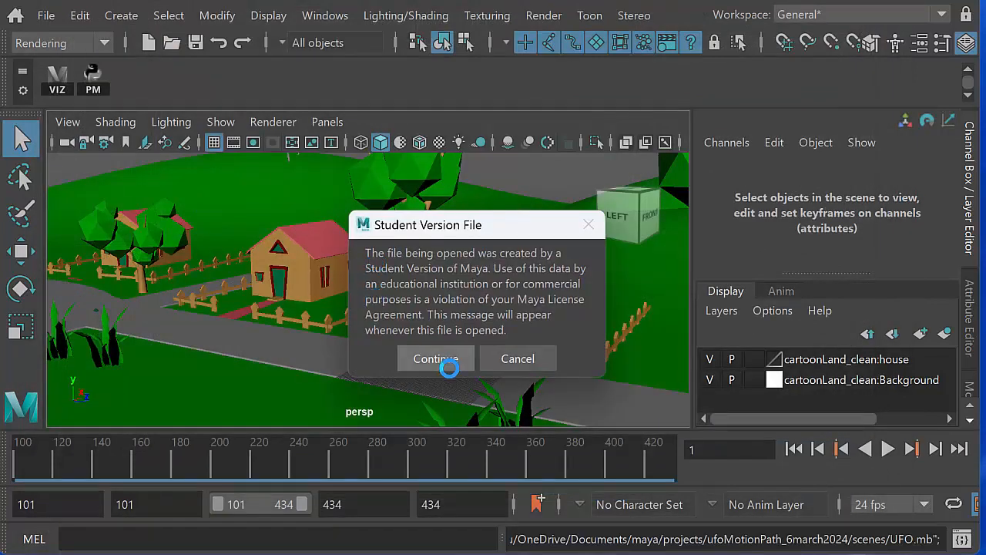
click(445, 359)
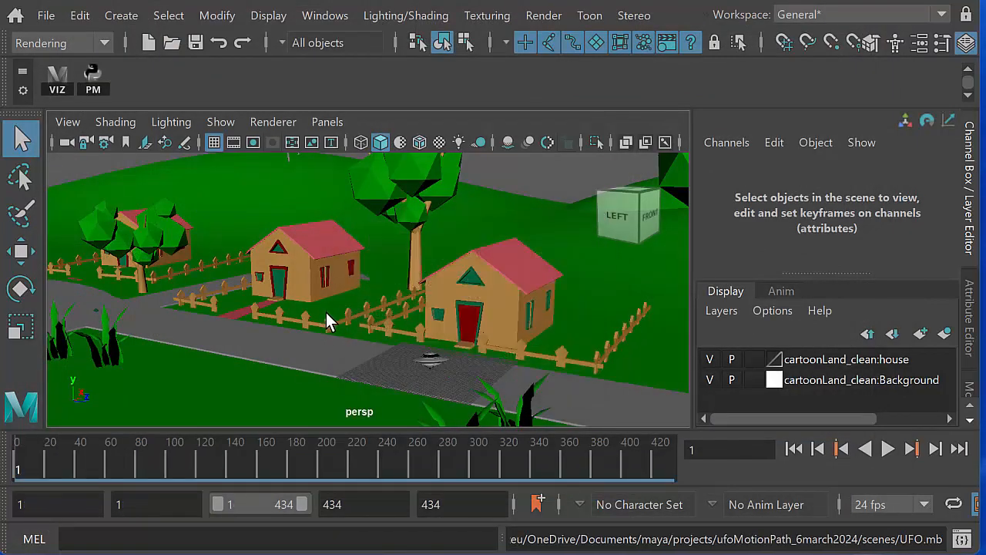
Open the Outliner and place it where its full object list can be read.
alt+middle_drag(326, 312, 334, 273)
scroll(434, 329, up, 3)
alt+drag(434, 330, 405, 368)
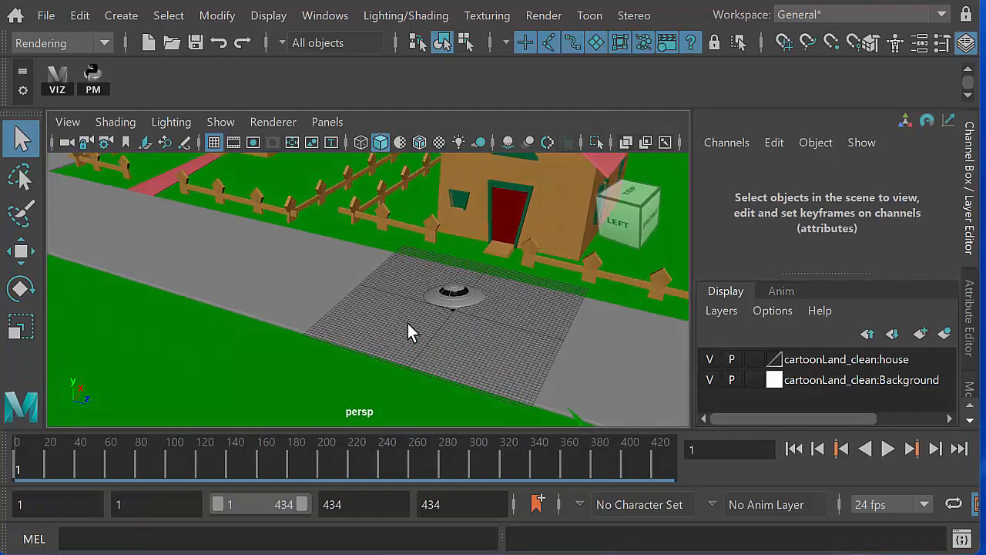
alt+middle_drag(408, 322, 339, 343)
alt+right_drag(368, 370, 465, 346)
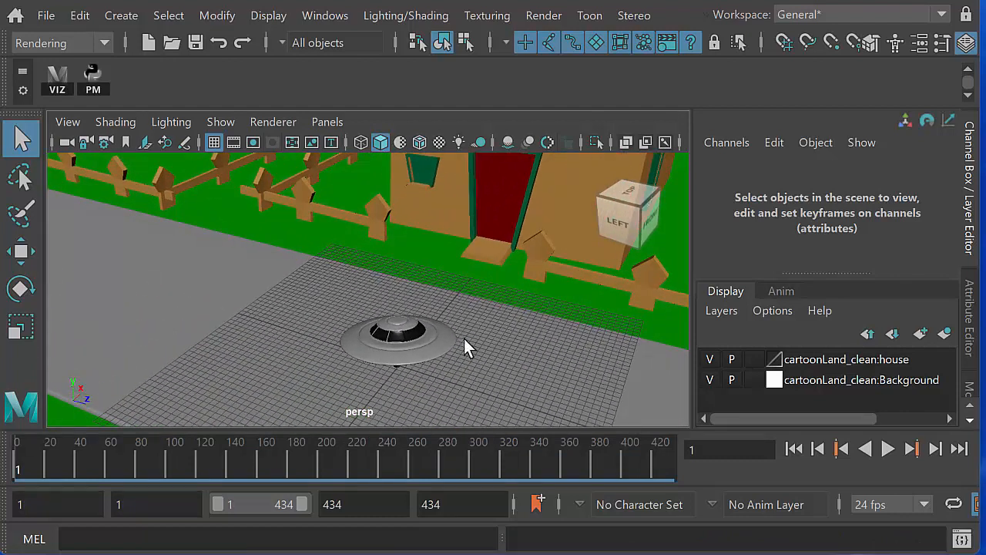
click(330, 23)
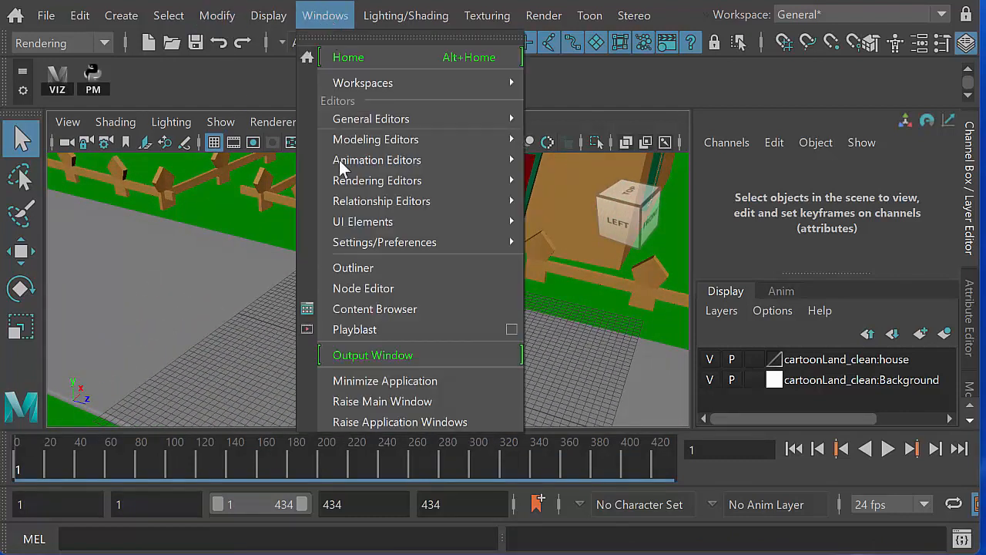
click(359, 268)
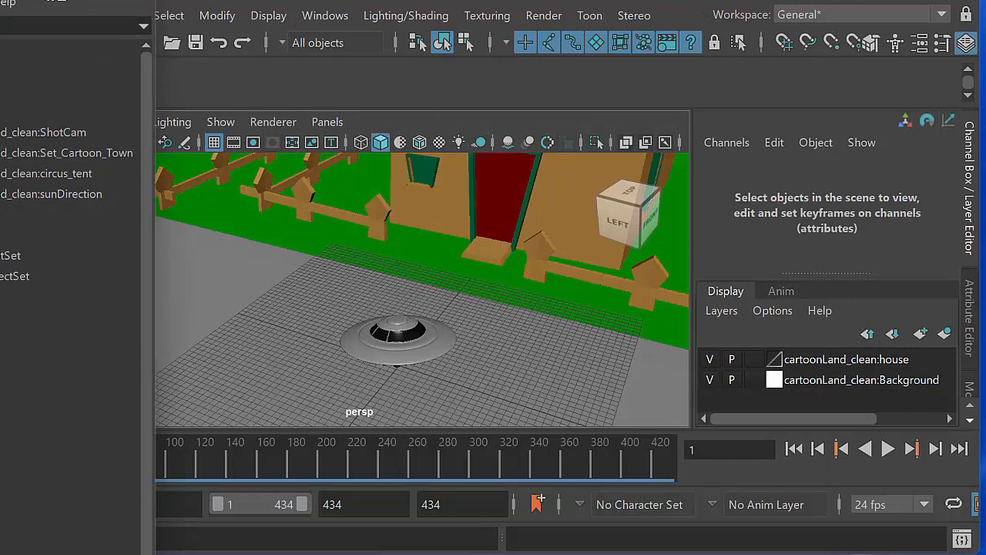
drag(2, 2, 169, 26)
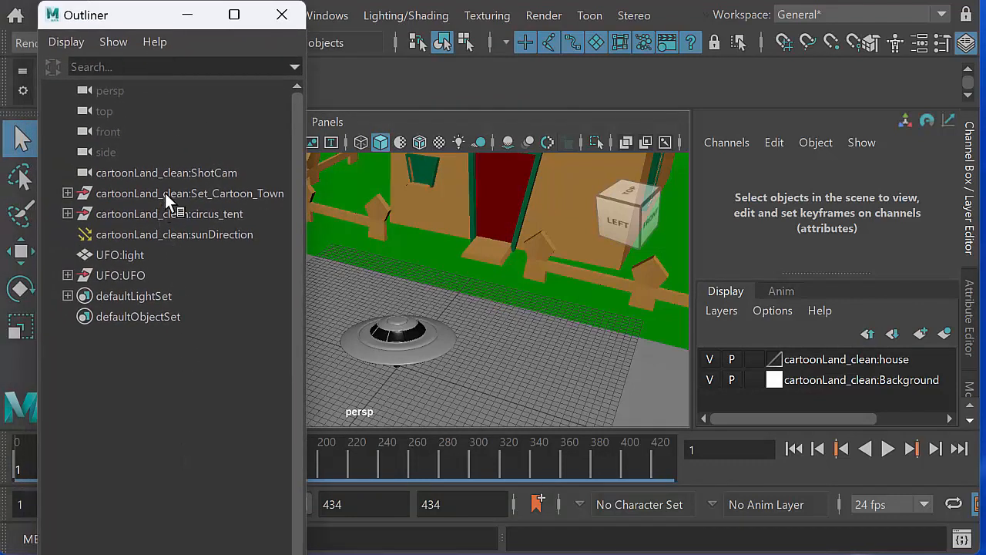
Delete the imported ShotCam camera and the sunDirection light from the cartoon land scene.
click(175, 172)
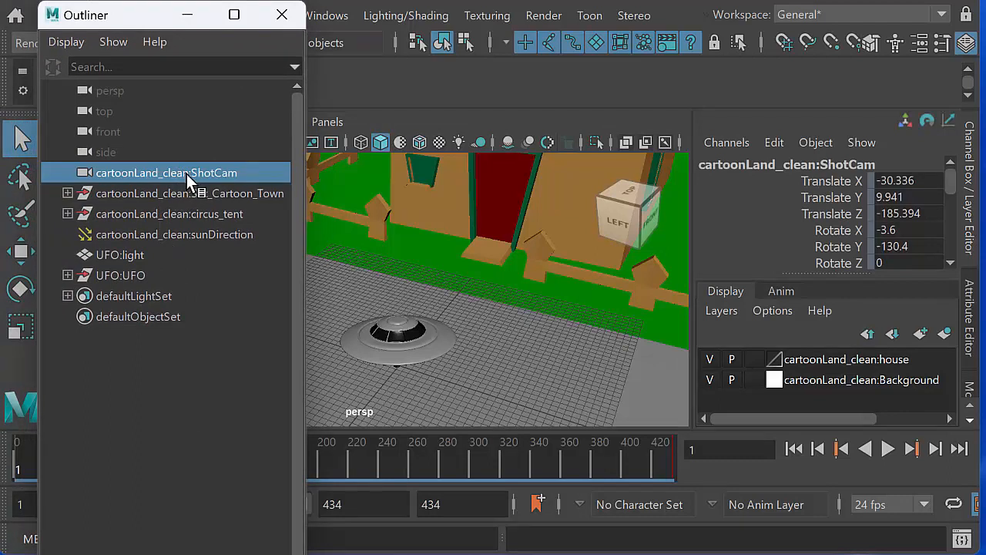
double_click(191, 174)
click(194, 173)
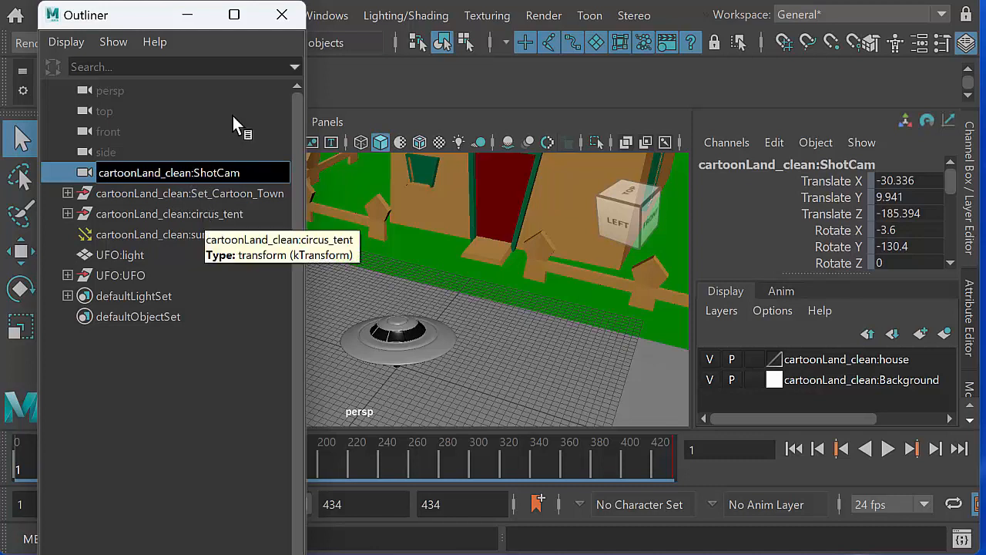
click(180, 194)
click(191, 173)
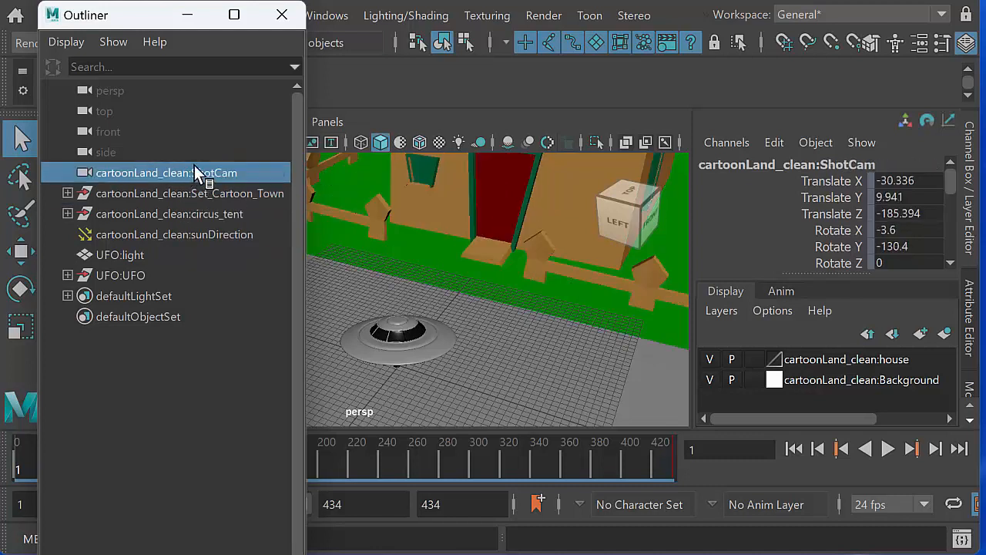
key(Delete)
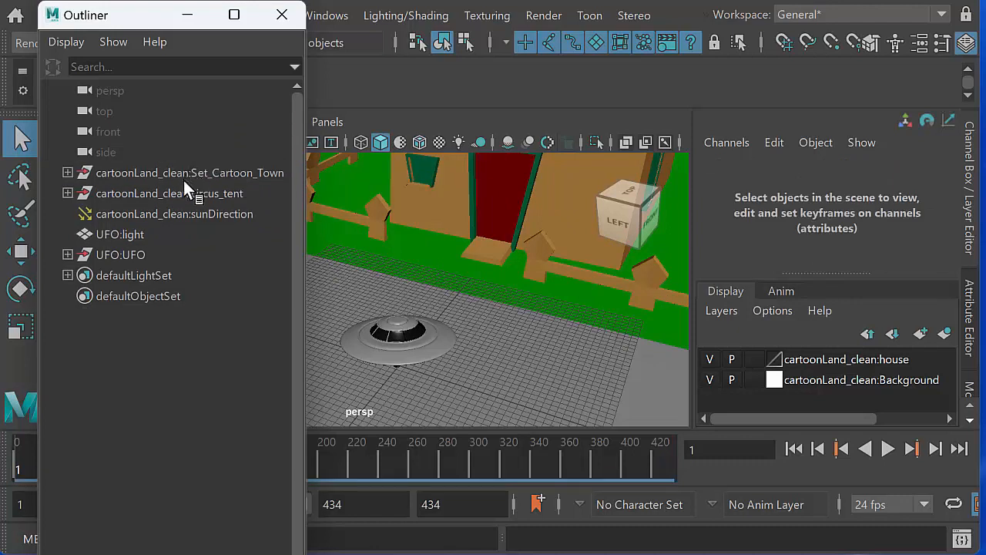
click(183, 213)
key(Delete)
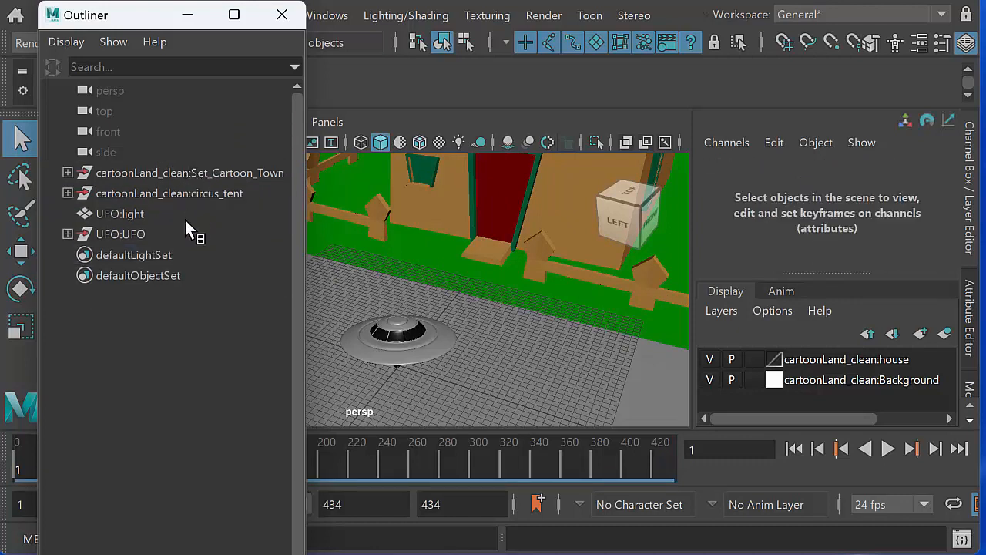
Examine the UFO:light and UFO:UFO nodes, checking the UFO group's size in the scene.
click(152, 222)
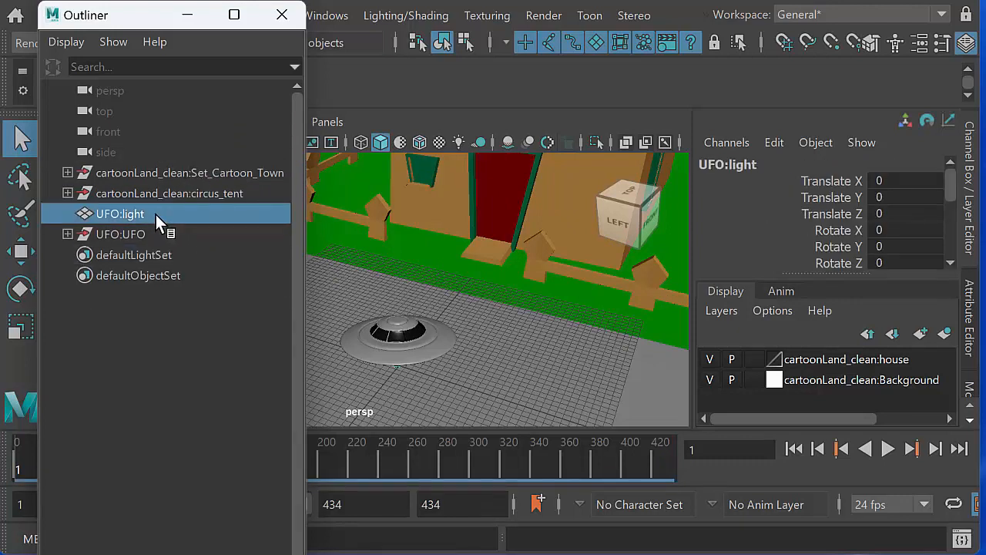
click(150, 232)
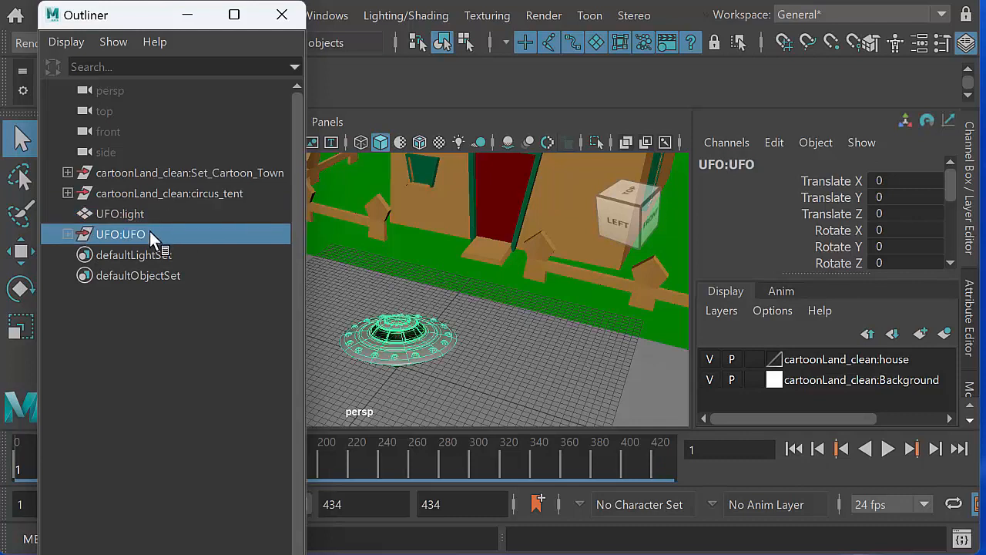
click(67, 235)
click(67, 233)
key(w)
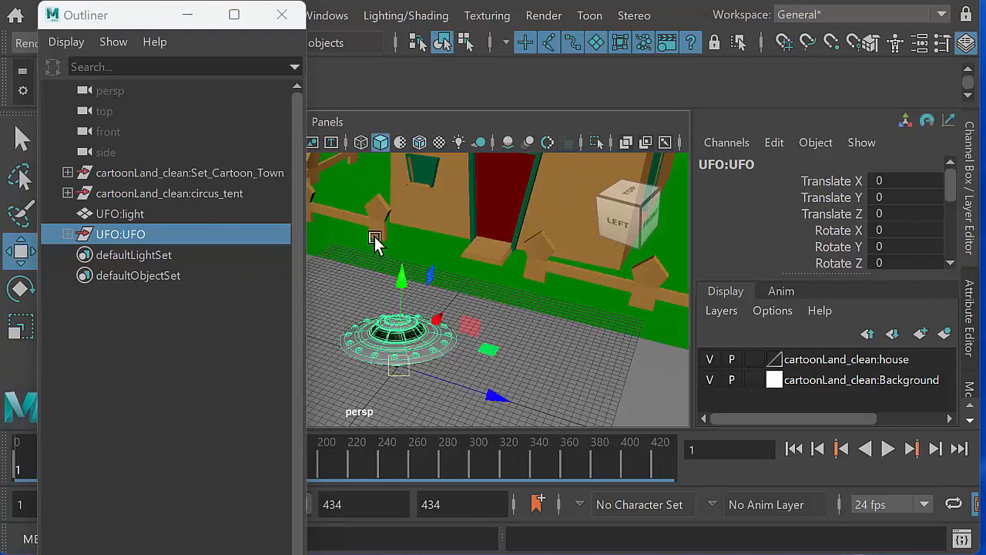
alt+middle_drag(401, 345, 487, 319)
alt+right_drag(486, 319, 395, 296)
alt+middle_drag(438, 302, 431, 310)
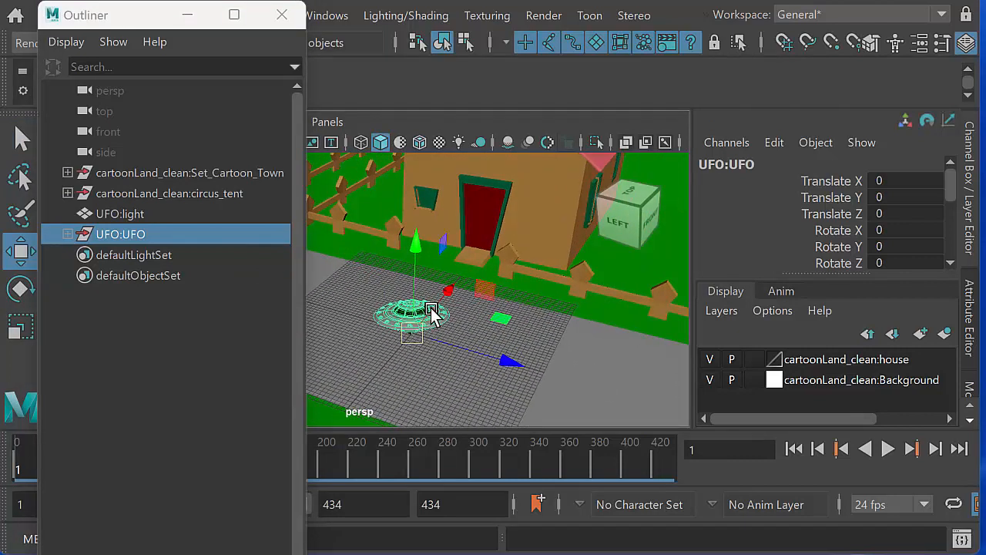
click(137, 213)
click(133, 232)
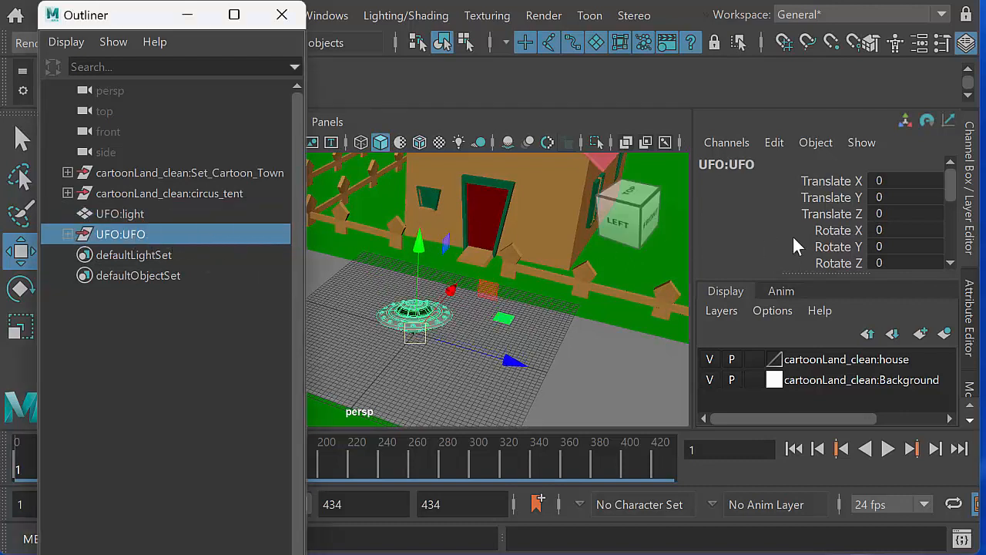
click(163, 215)
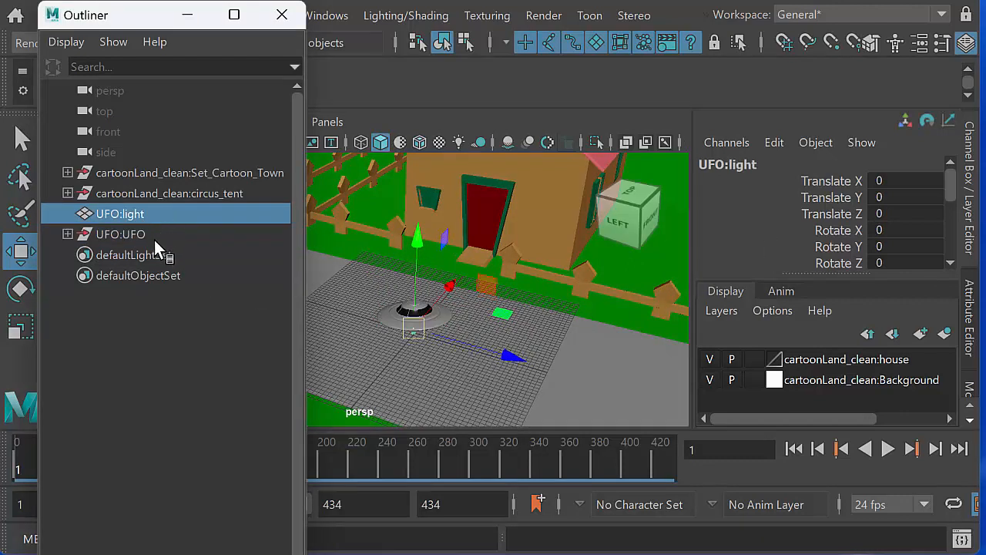
Set Scale X, Y and Z of the UFO:UFO group to 5.
click(174, 235)
scroll(947, 198, down, 3)
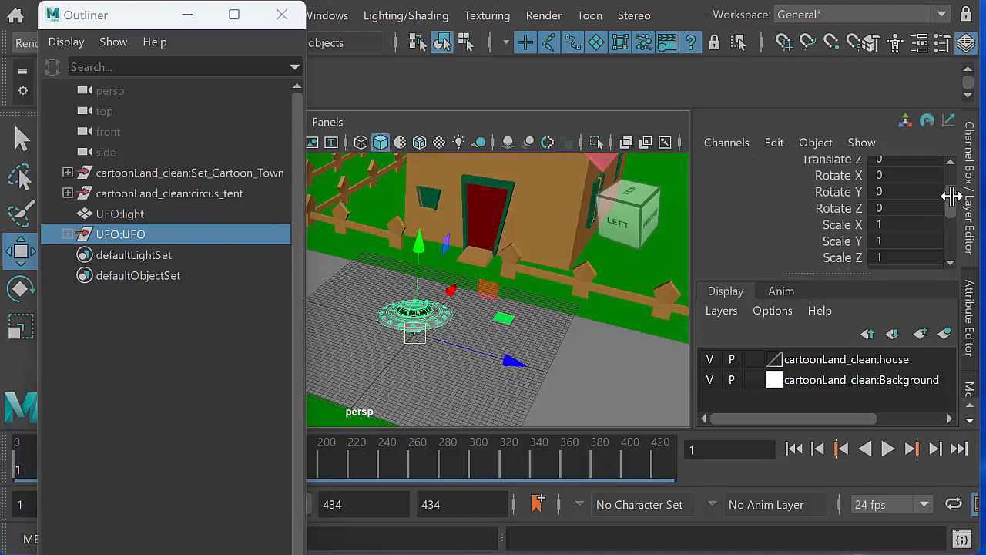
scroll(946, 214, up, 1)
drag(918, 209, 922, 249)
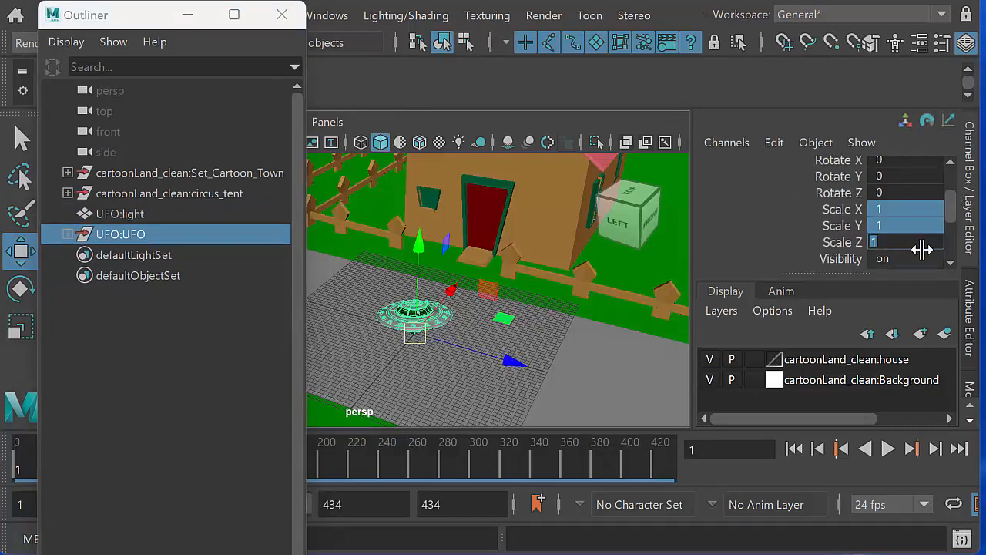
text(5)
key(Return)
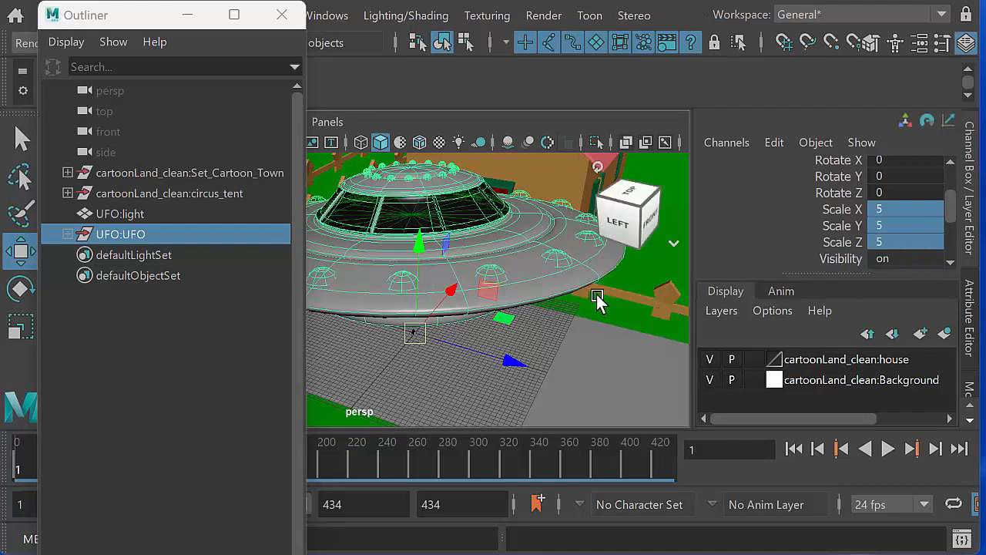
Set Scale X, Y and Z of the UFO:UFO group to 4 and close the Outliner.
alt+drag(549, 264, 563, 281)
scroll(524, 282, down, 5)
alt+drag(496, 280, 458, 291)
click(910, 242)
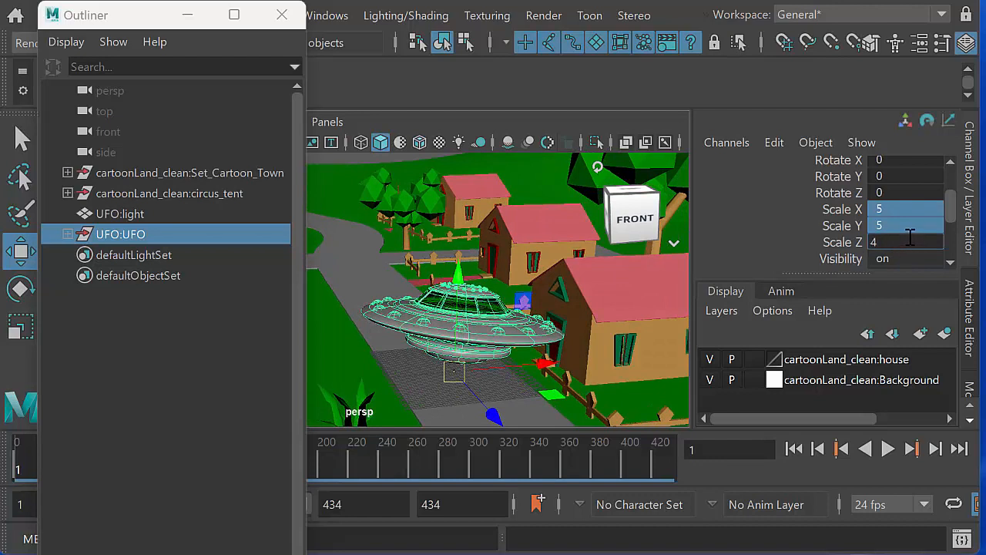
key(Return)
click(269, 21)
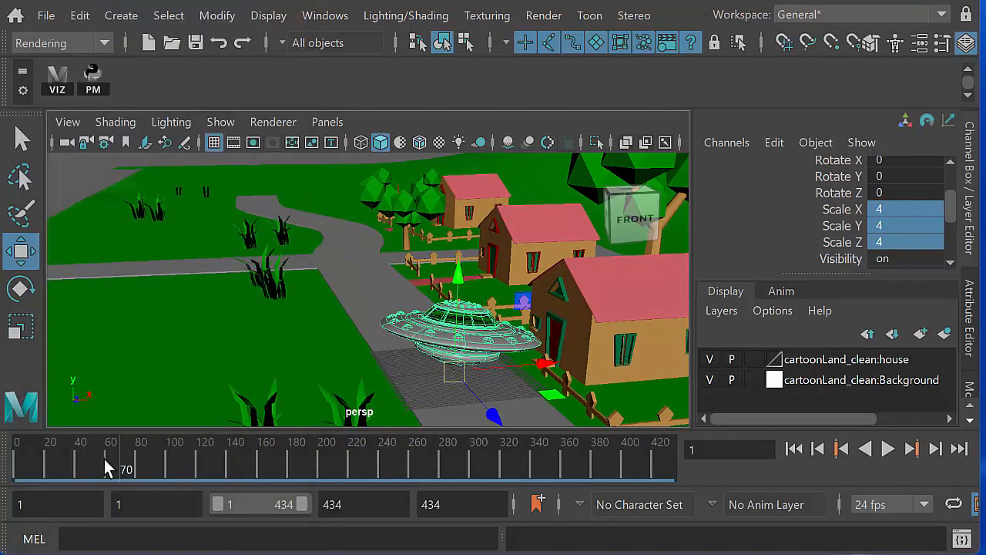
Create a standard camera in the scene.
drag(104, 462, 16, 449)
alt+drag(333, 297, 347, 301)
scroll(347, 301, down, 5)
alt+drag(311, 332, 359, 337)
alt+right_drag(359, 336, 436, 326)
alt+drag(436, 326, 376, 264)
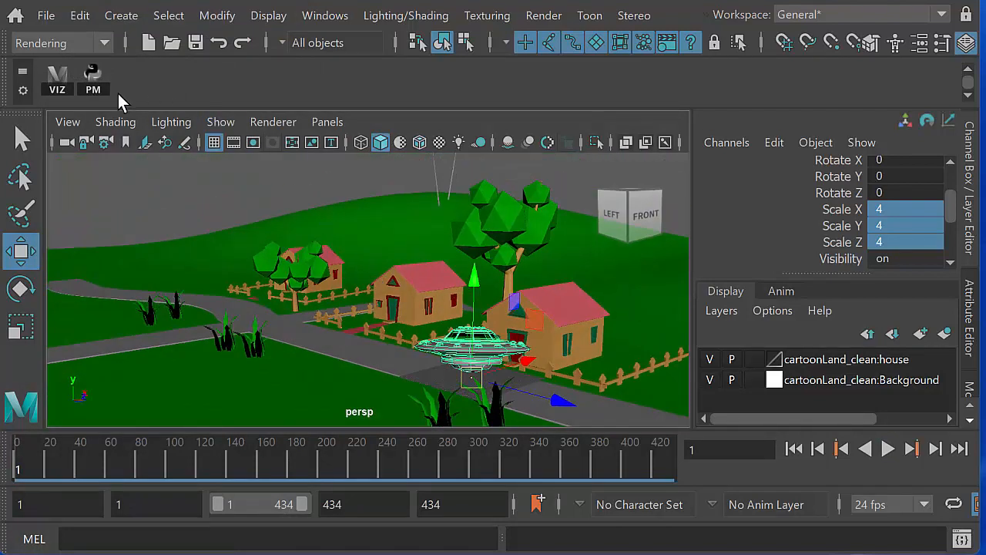
click(127, 21)
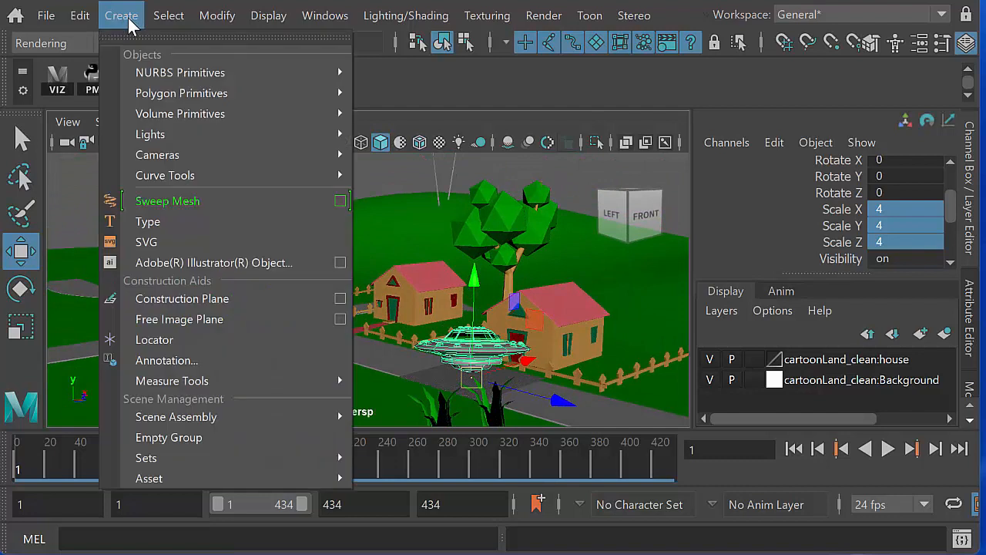
mouse_move(198, 157)
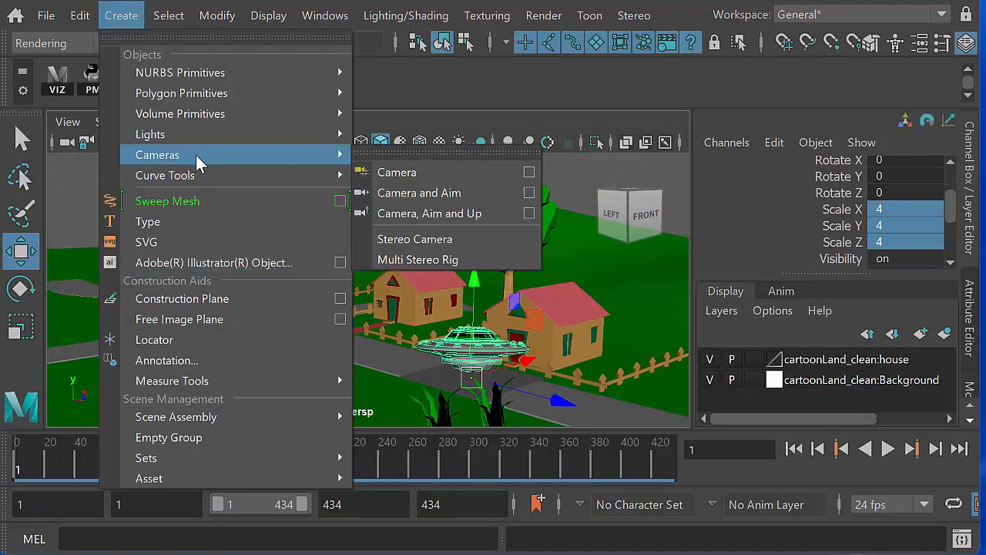
click(392, 172)
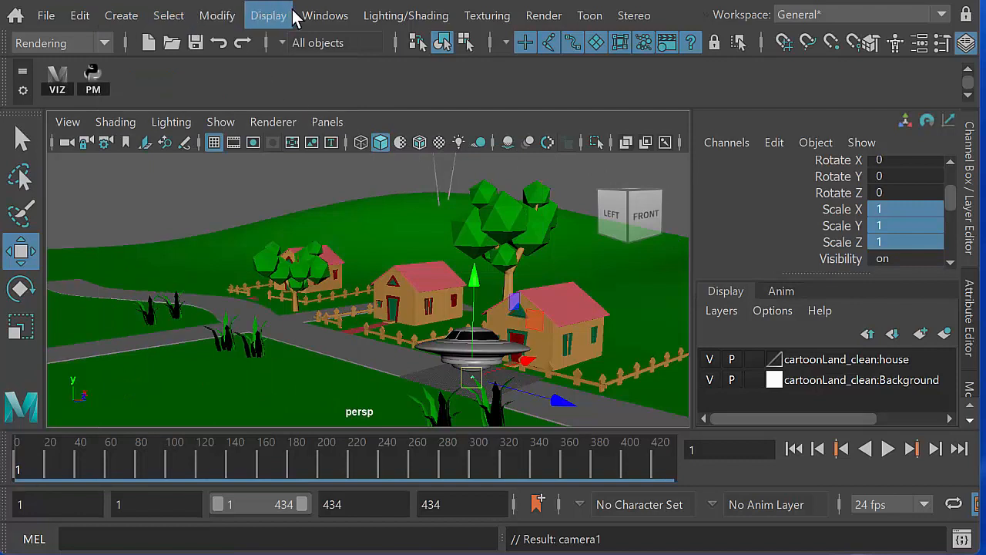
Rename the new camera as shotCamera in the Outliner, closing the Outliner when done.
click(317, 11)
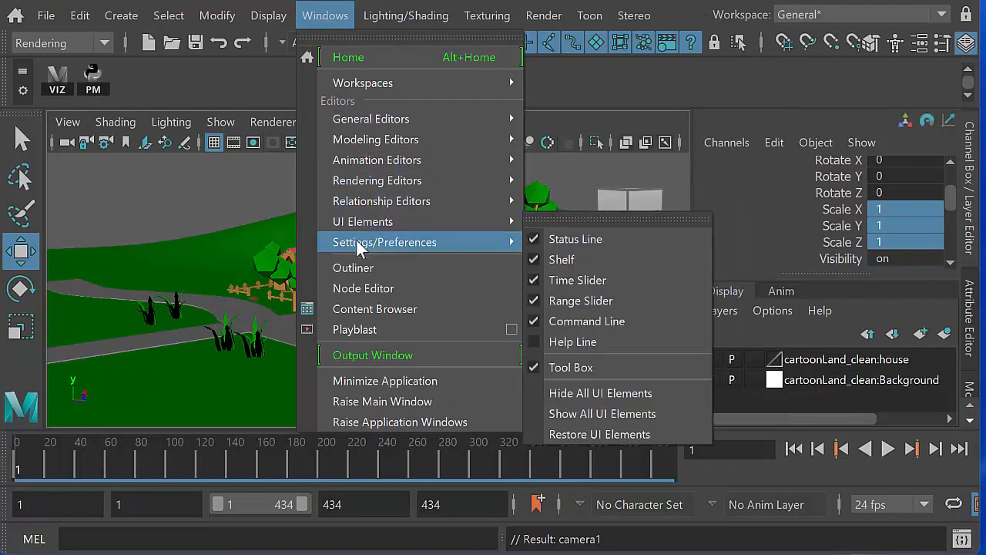
click(359, 268)
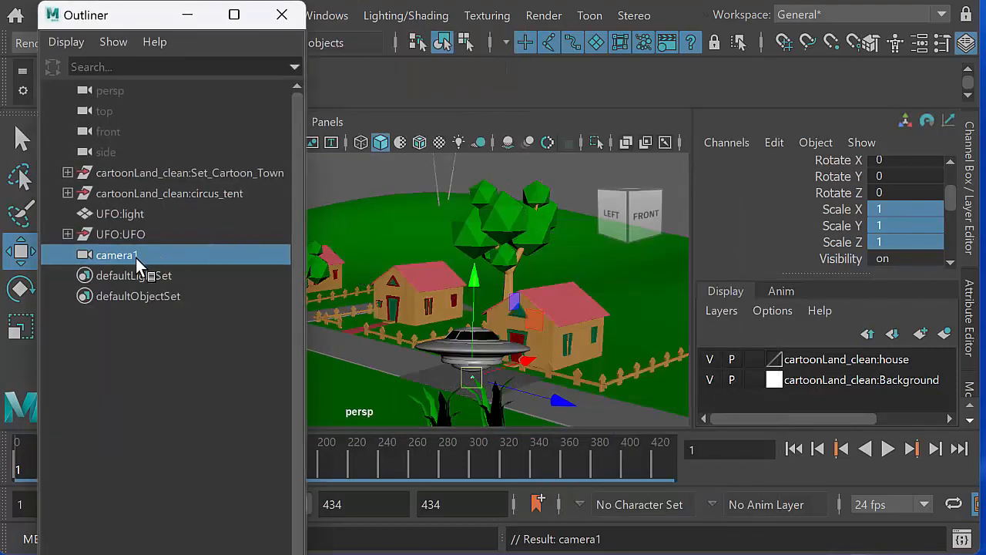
double_click(136, 257)
click(142, 255)
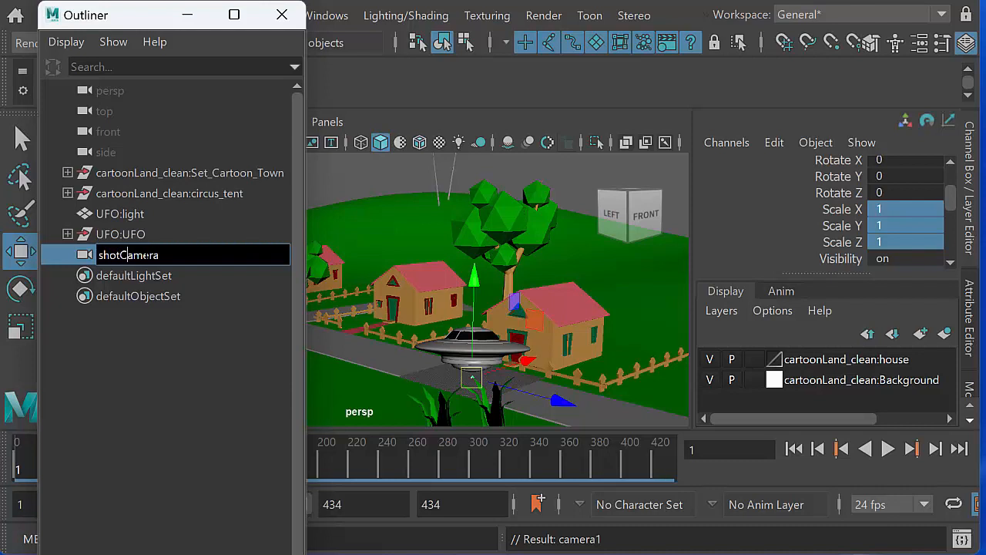
key(Return)
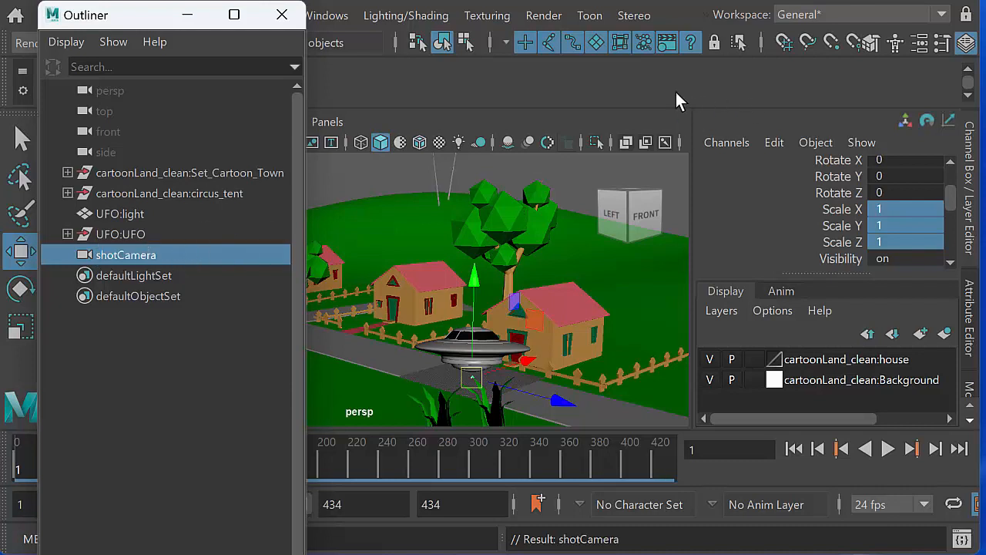
click(282, 15)
Look through shotCamera and move it to frame the UFO over the road, with Rotate X about 1.8 and Rotate Y about -3.6.
click(327, 122)
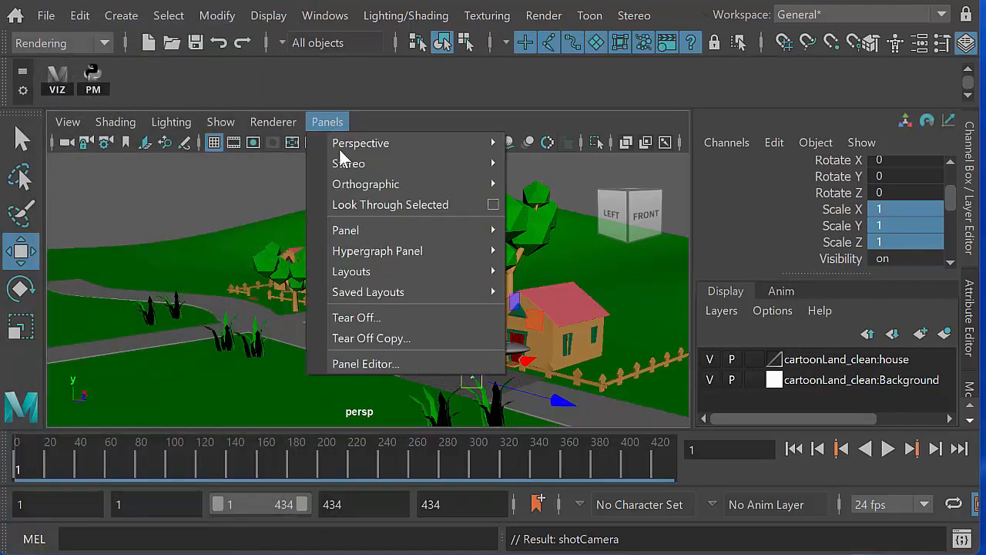
click(362, 205)
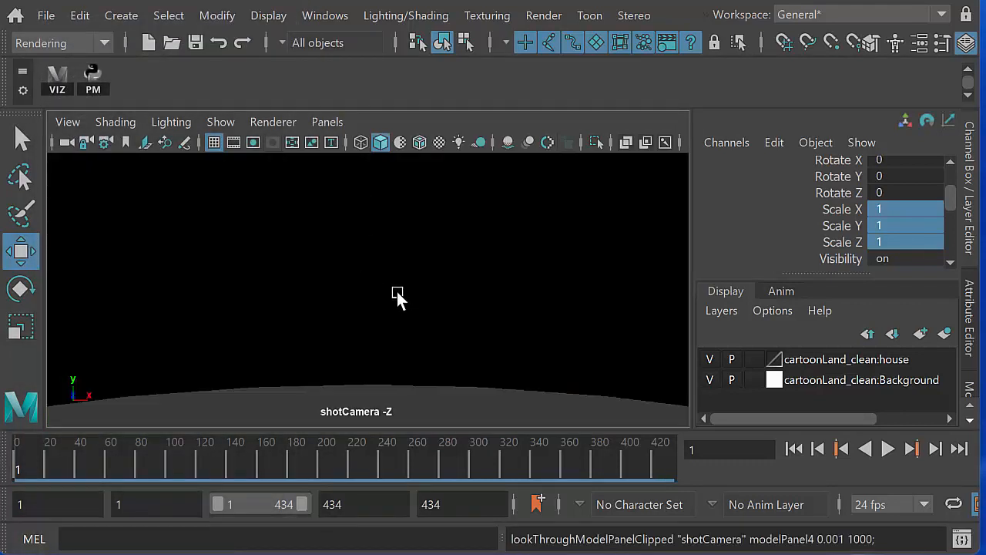
alt+right_drag(397, 297, 220, 298)
alt+middle_drag(220, 298, 232, 308)
alt+drag(231, 308, 240, 303)
alt+right_drag(347, 315, 297, 308)
alt+middle_drag(308, 293, 346, 340)
alt+drag(346, 340, 352, 342)
alt+right_drag(352, 342, 296, 270)
alt+middle_drag(297, 270, 305, 294)
alt+right_drag(304, 293, 220, 294)
alt+middle_drag(220, 295, 215, 316)
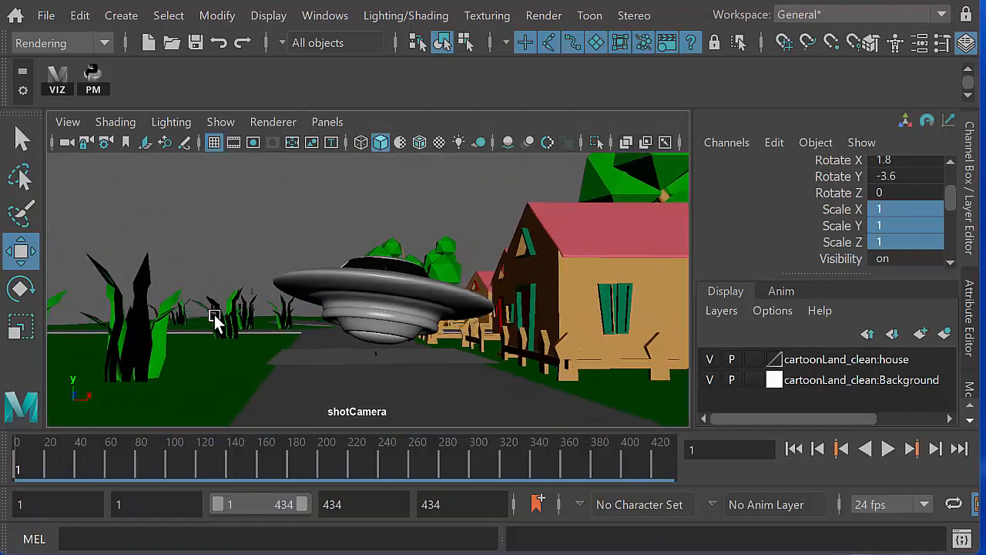
Reframe shotCamera wider and higher to include the UFO and house row, with Rotate X about -7.8 and Rotate Y about -16.4.
alt+middle_drag(306, 327, 330, 378)
alt+right_drag(331, 378, 196, 343)
alt+drag(358, 366, 329, 328)
alt+middle_drag(328, 328, 275, 312)
alt+right_drag(275, 313, 363, 333)
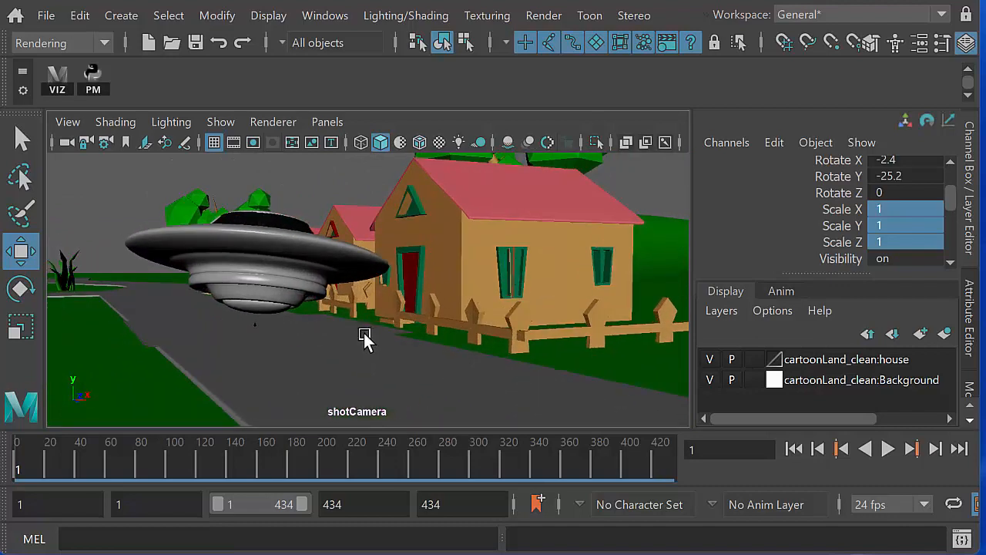
mouse_move(364, 333)
alt+middle_down()
mouse_move(319, 333)
mouse_move(365, 331)
alt+middle_up()
alt+right_drag(366, 332, 344, 318)
alt+drag(344, 317, 341, 243)
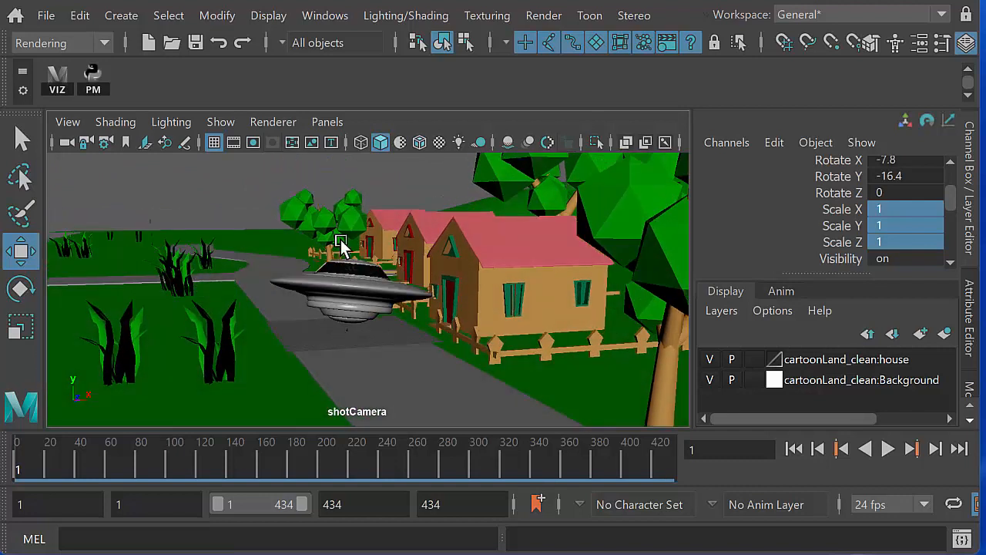
Display the resolution gate and move shotCamera closer to the UFO, with Rotate X about 3.6 and Rotate Y about -13.2.
click(253, 144)
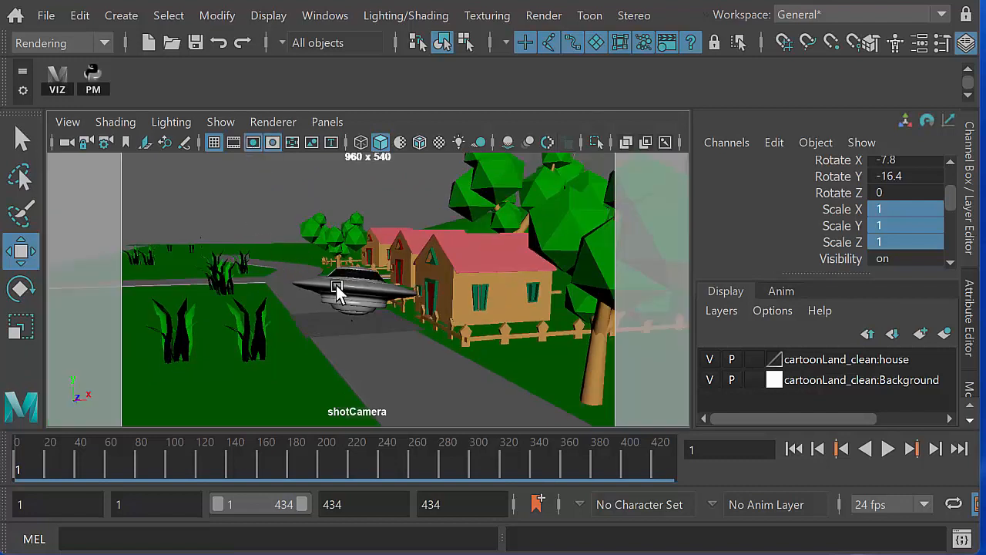
mouse_move(356, 306)
alt+mouse_down()
mouse_move(359, 334)
mouse_move(342, 309)
alt+mouse_up()
alt+right_drag(341, 308, 521, 375)
alt+drag(472, 330, 465, 332)
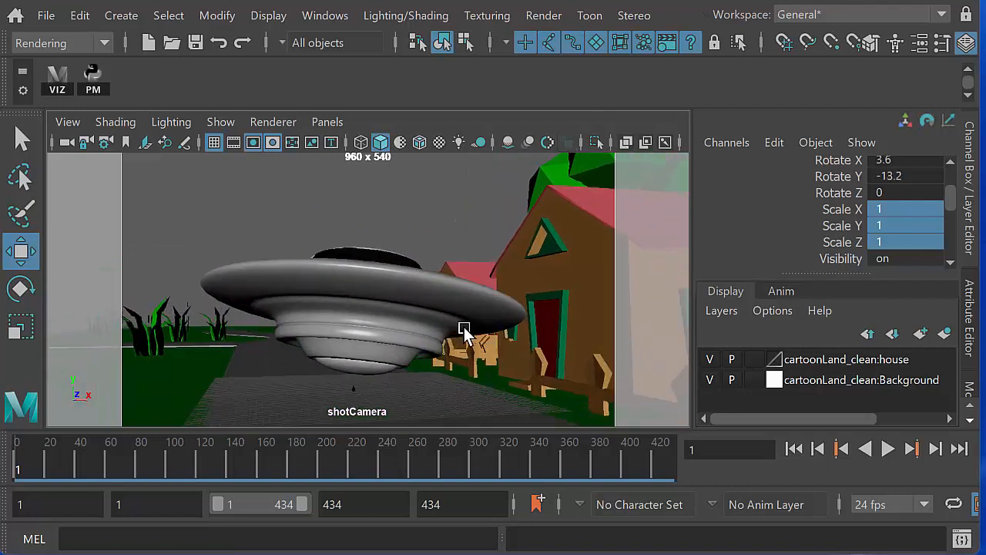
alt+right_drag(464, 332, 395, 317)
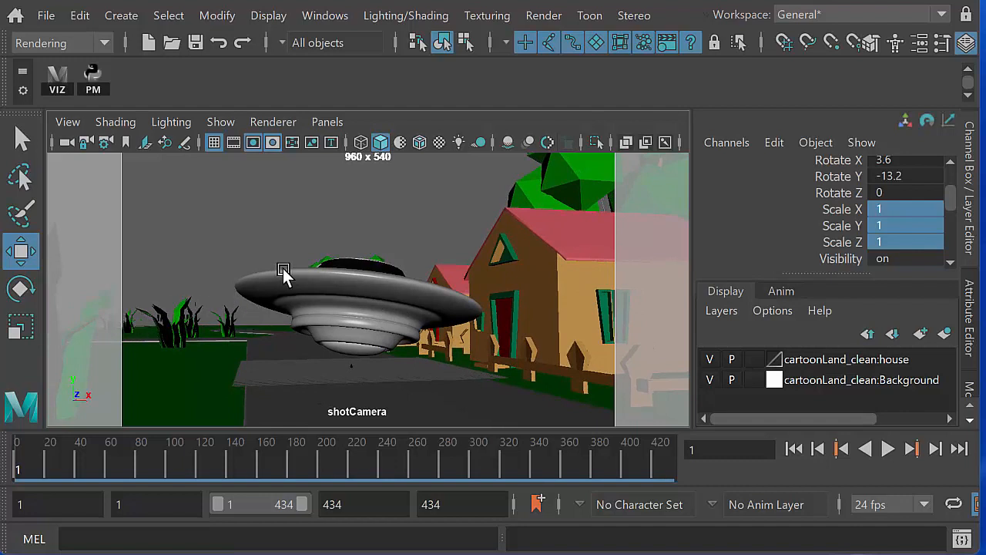
Switch the viewports to the Three Panes Split Top layout and assign shotCamera to the pane beside the top view.
key(space)
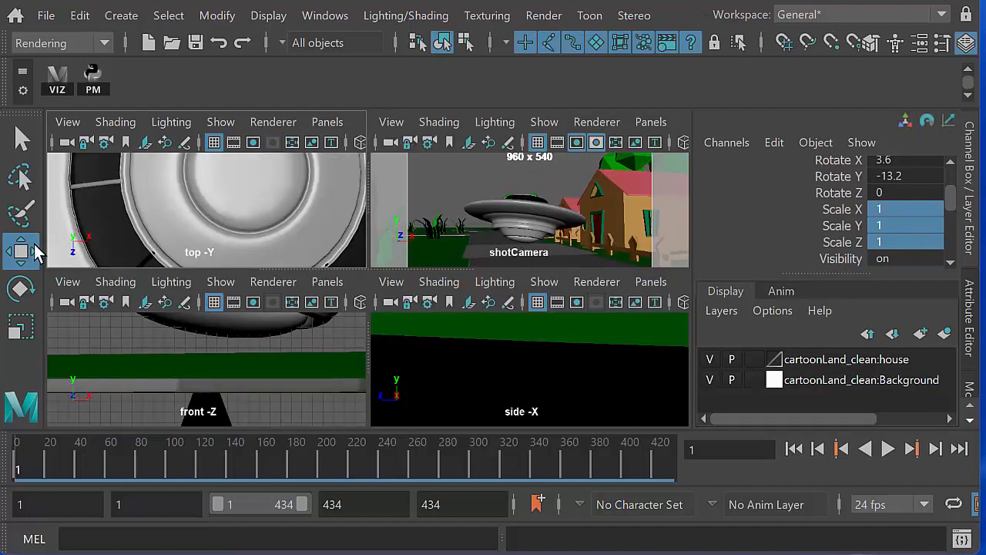
click(651, 123)
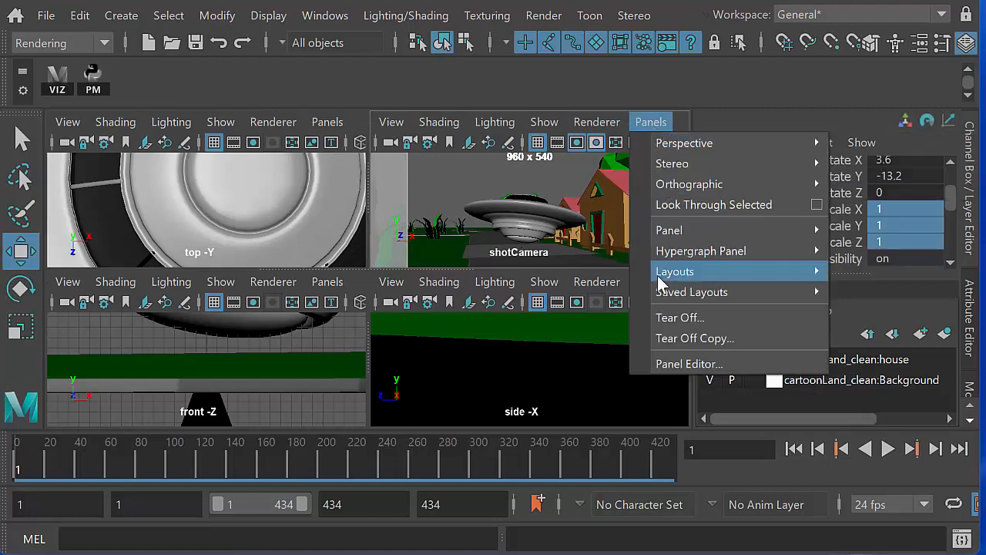
mouse_move(685, 275)
click(887, 336)
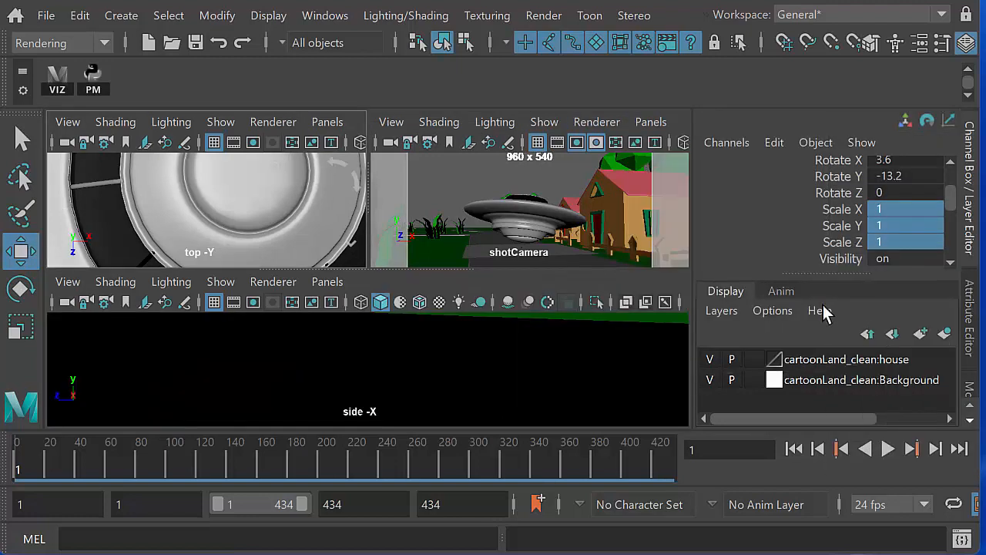
click(651, 122)
mouse_move(802, 143)
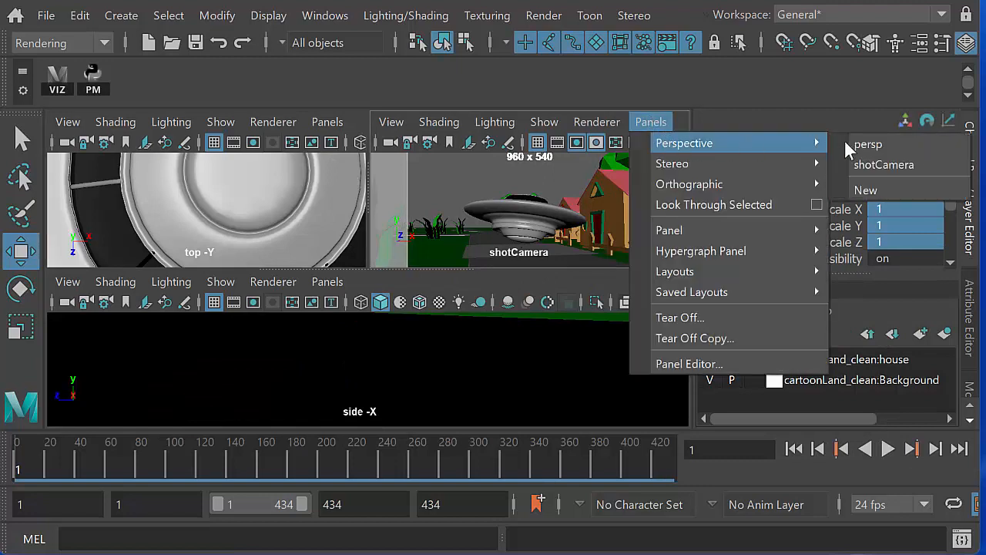
click(869, 166)
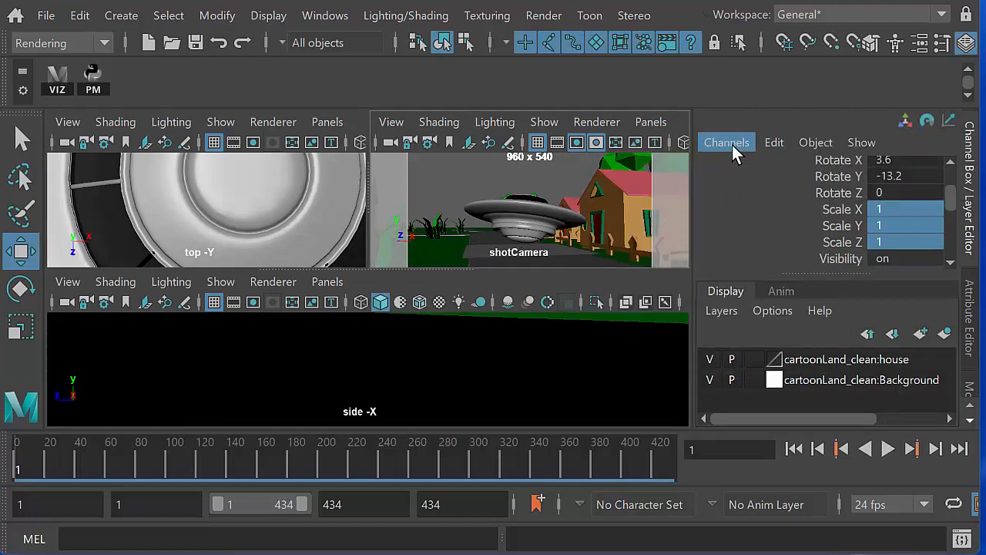
Lock the top camera, replace its pane with a persp view showing the whole town, and make the paired view panes slightly taller.
click(83, 145)
click(327, 122)
mouse_move(462, 143)
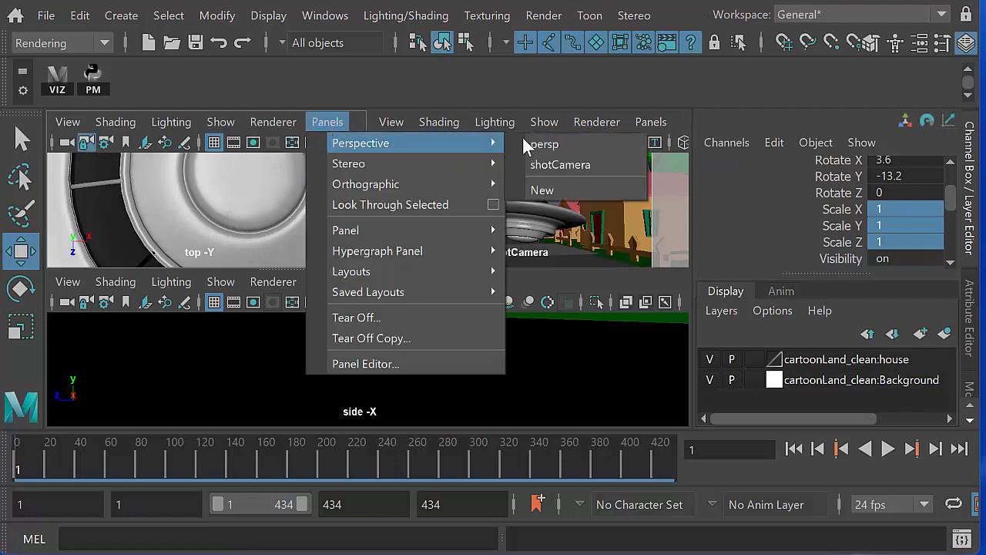
click(527, 143)
alt+drag(305, 212, 295, 193)
alt+right_drag(295, 194, 187, 203)
drag(286, 269, 286, 289)
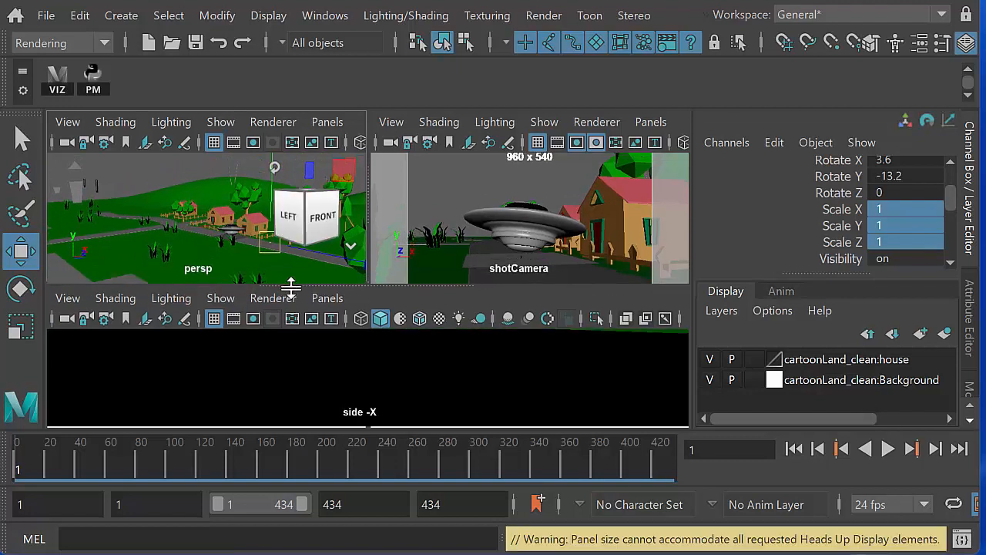
Replace the side view with the Graph Editor.
click(334, 303)
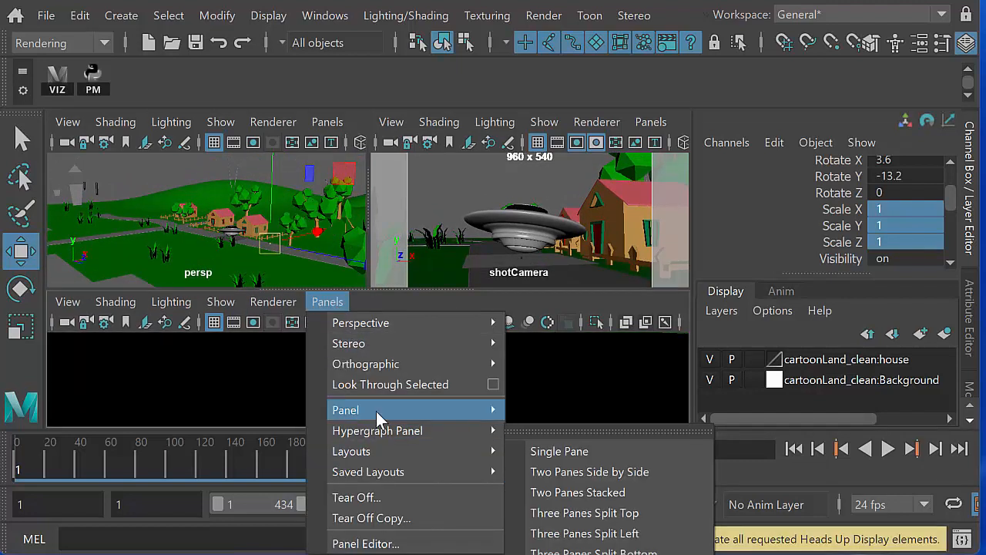
mouse_move(377, 410)
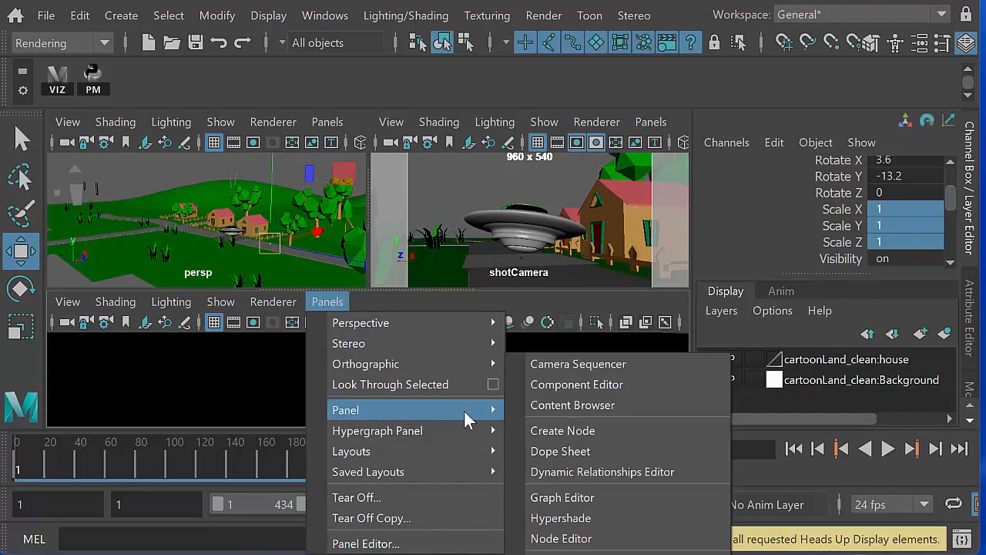
click(560, 497)
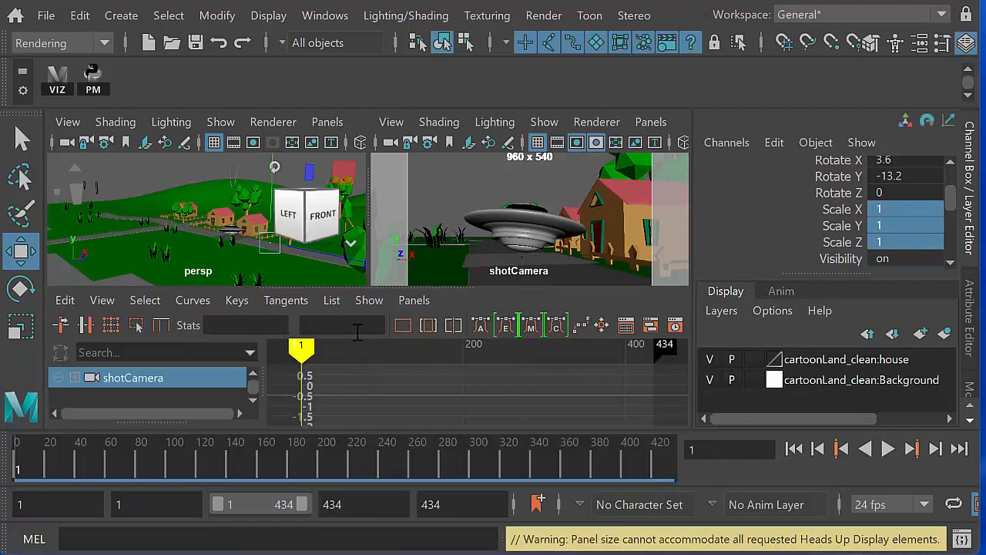
Maximize the persp view and select the plants and props floating beyond the edge of the town.
key(space)
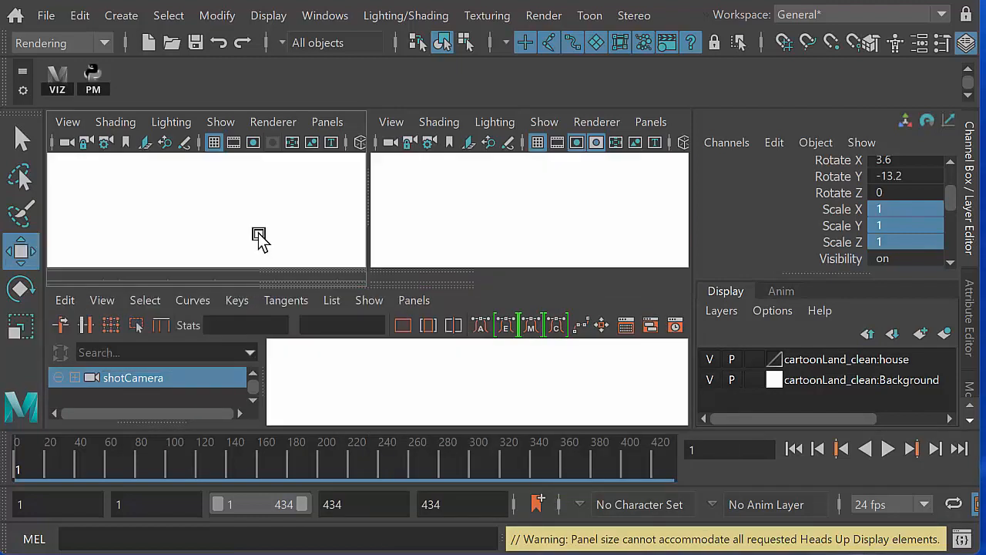
alt+right_drag(309, 282, 343, 279)
alt+drag(340, 283, 337, 292)
alt+middle_drag(337, 294, 412, 320)
alt+right_drag(413, 320, 342, 316)
alt+drag(341, 316, 293, 297)
drag(77, 179, 240, 232)
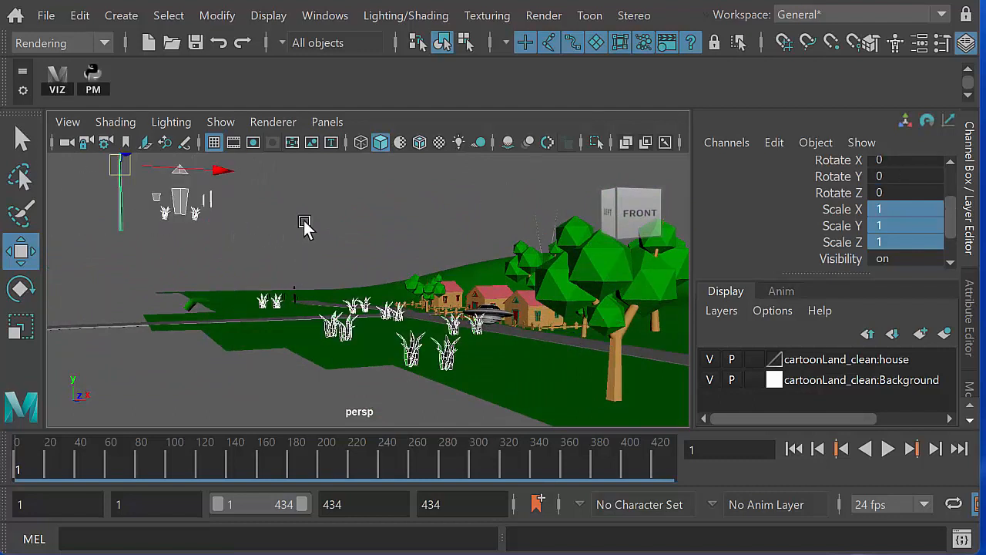
Select the hill beneath the circus tent and center its pivot.
alt+drag(352, 242, 216, 237)
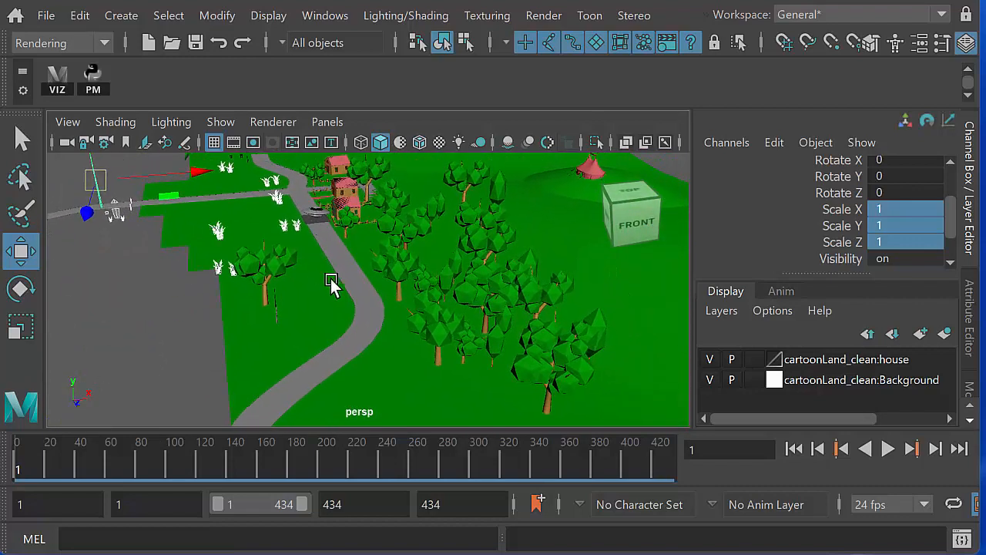
alt+drag(354, 319, 454, 254)
click(591, 264)
click(210, 18)
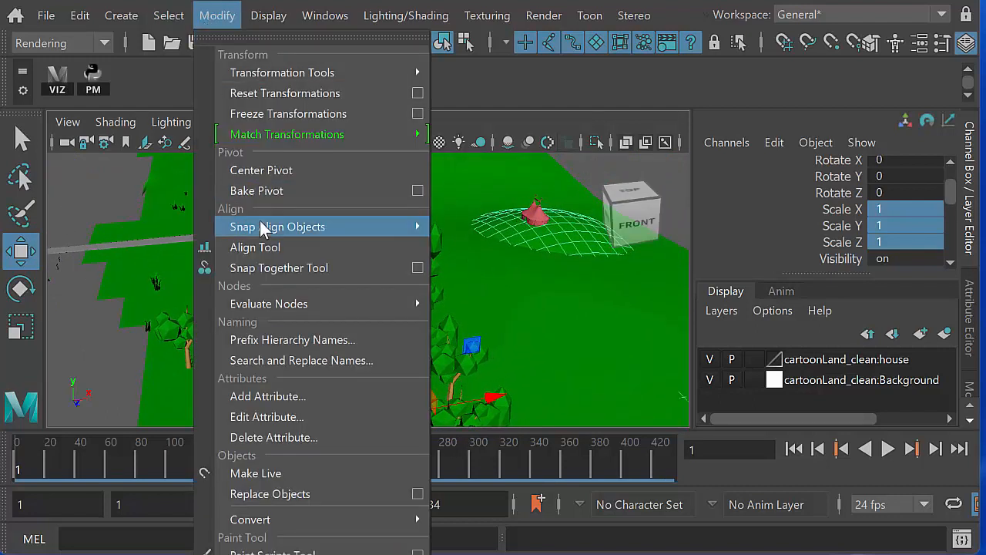
click(262, 171)
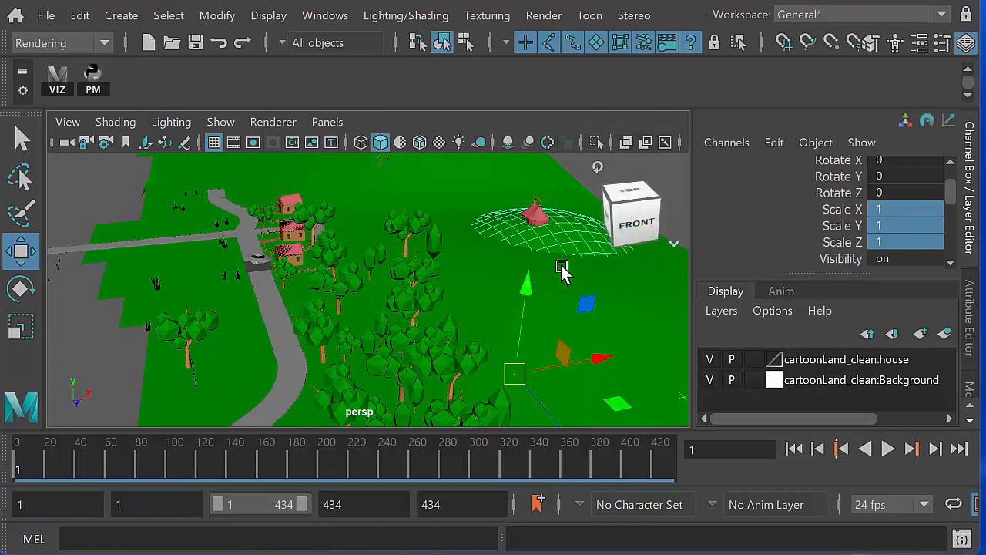
alt+drag(552, 262, 437, 219)
alt+right_drag(439, 219, 530, 245)
alt+middle_drag(497, 250, 439, 322)
alt+drag(438, 323, 512, 322)
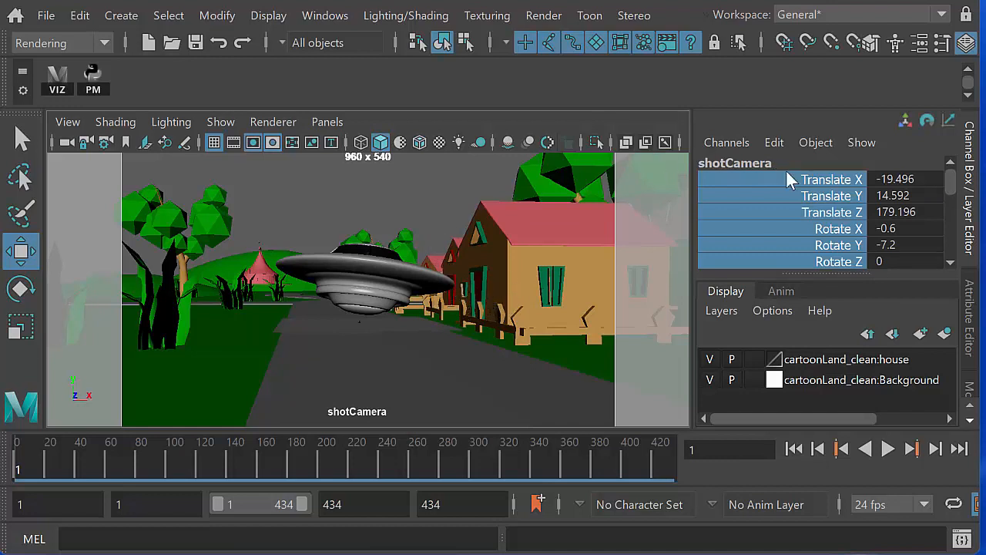
Lock shotCamera, clear the selection and enable Two Sided Lighting in its view.
click(84, 144)
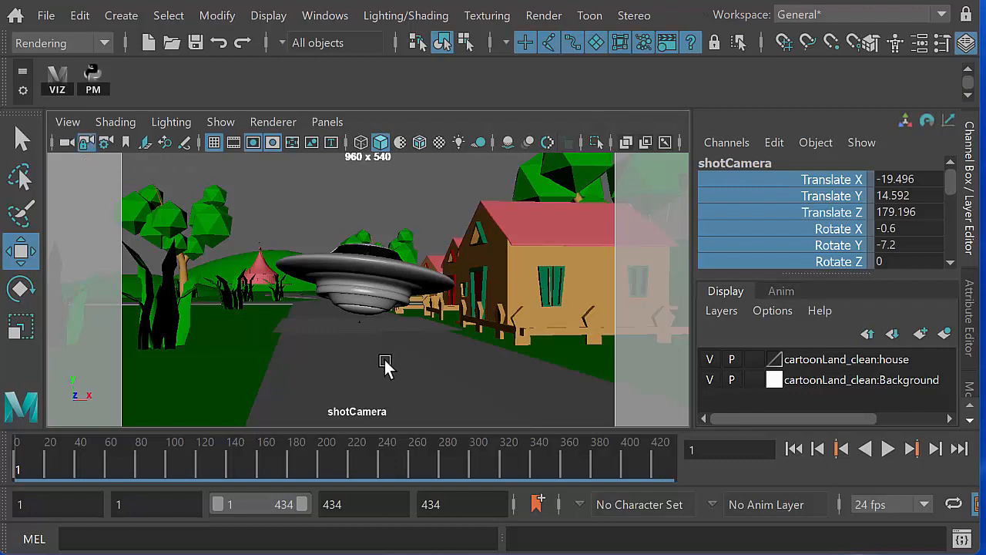
click(318, 225)
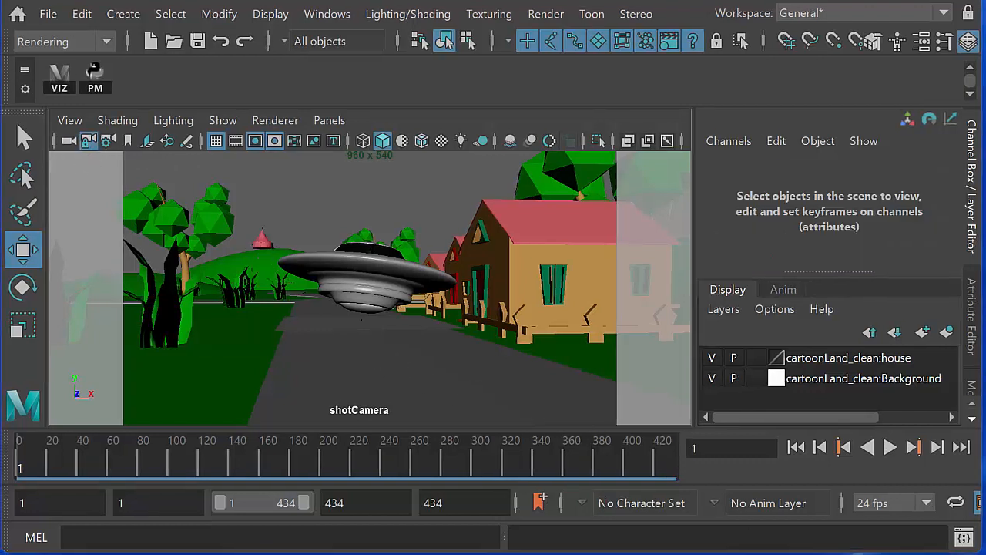
click(173, 121)
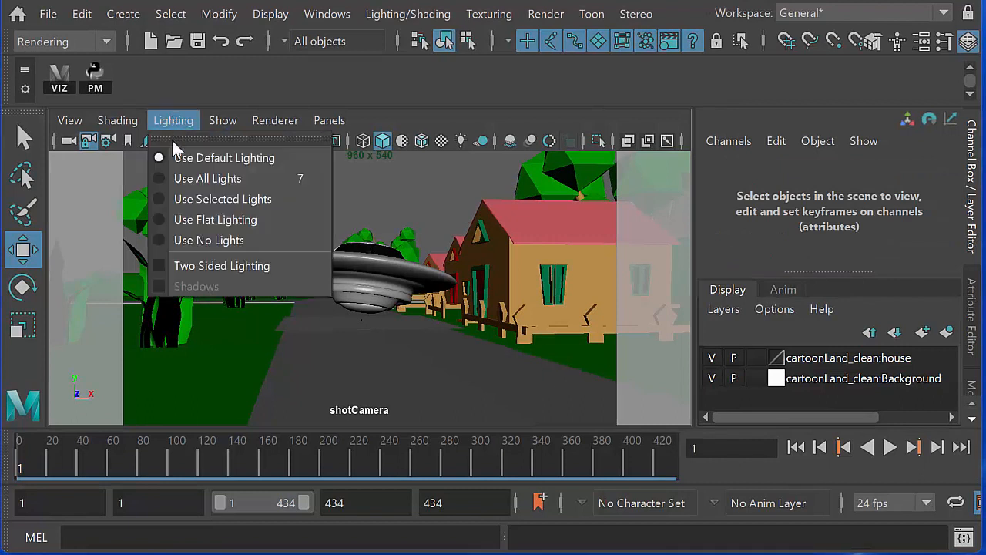
click(155, 262)
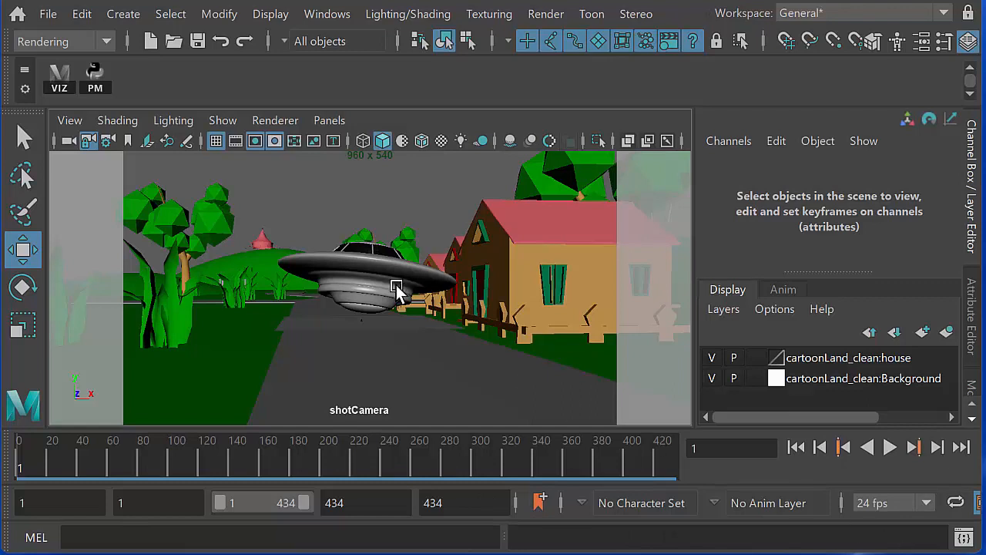
Return to the three-pane layout and replace the persp view with a new orthographic top camera.
key(space)
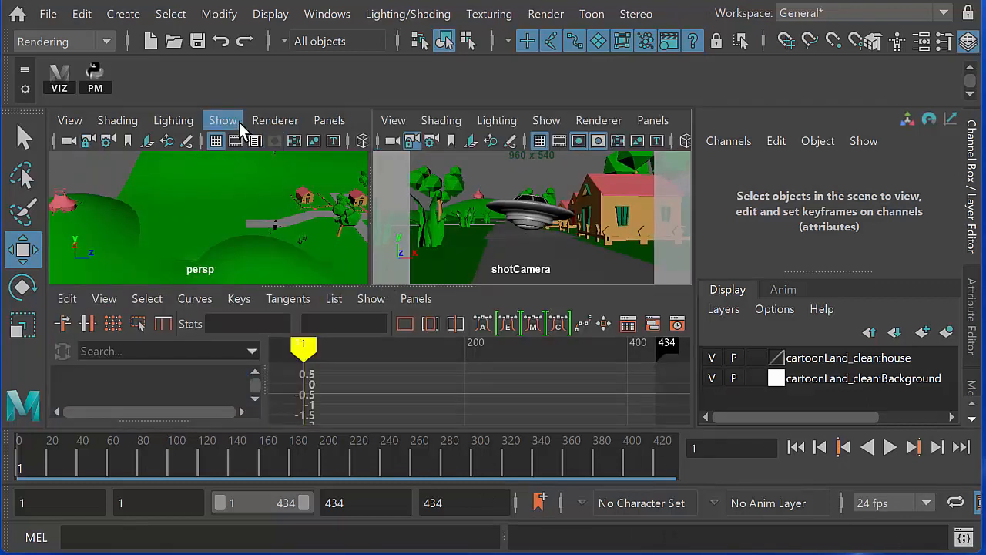
click(323, 121)
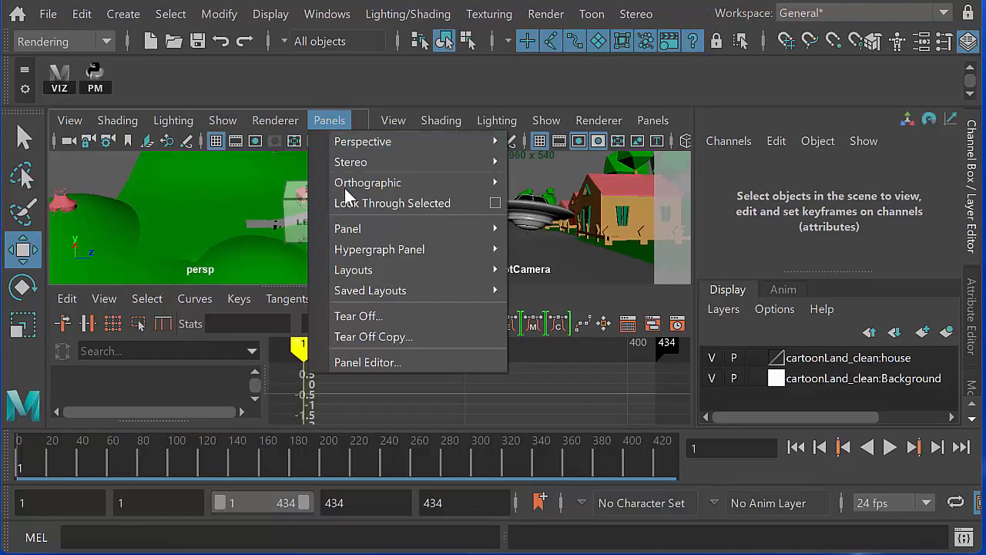
mouse_move(348, 185)
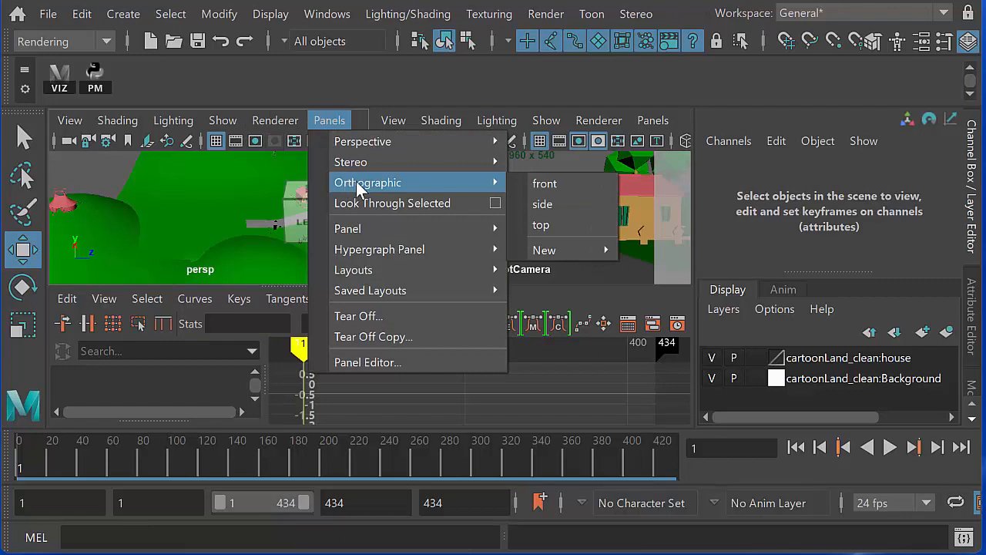
click(568, 224)
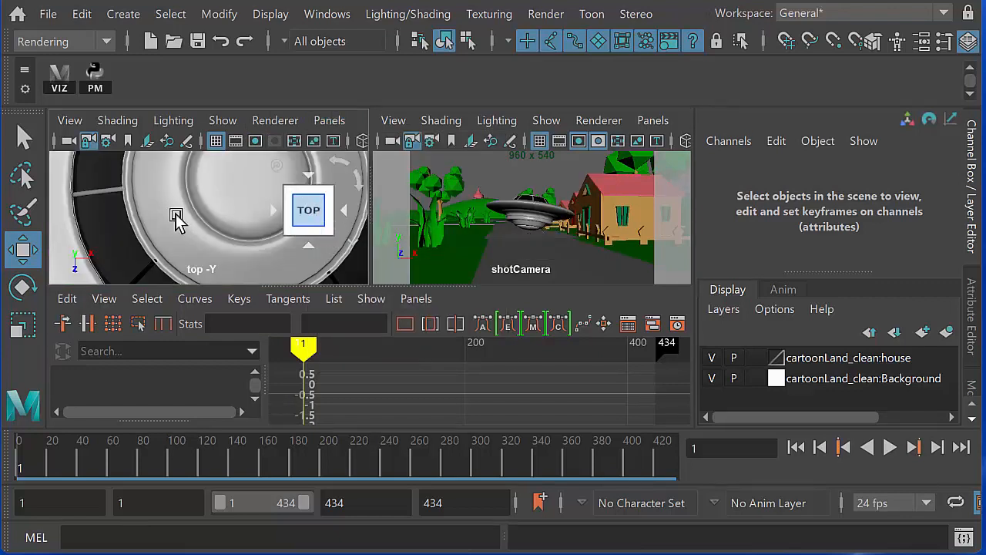
alt+drag(176, 213, 273, 212)
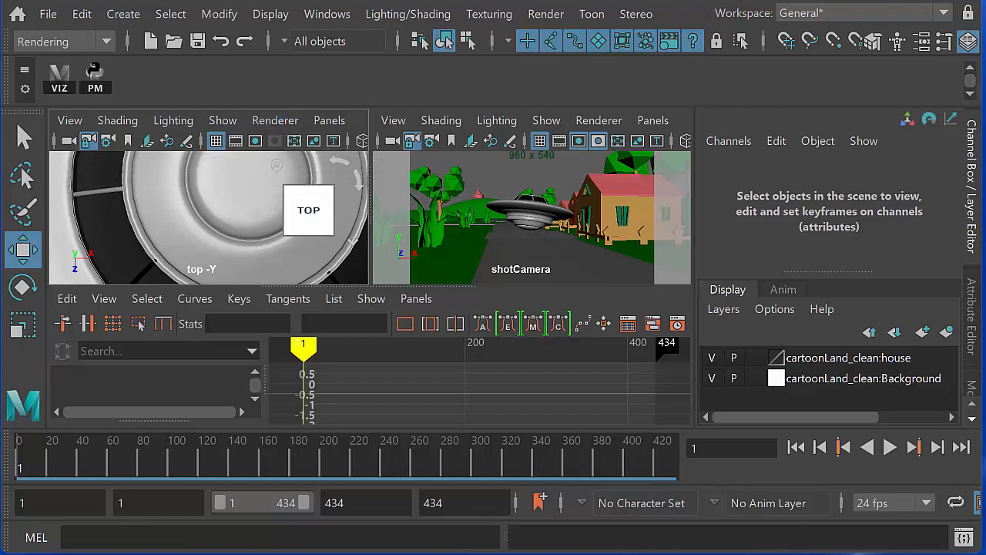
click(849, 456)
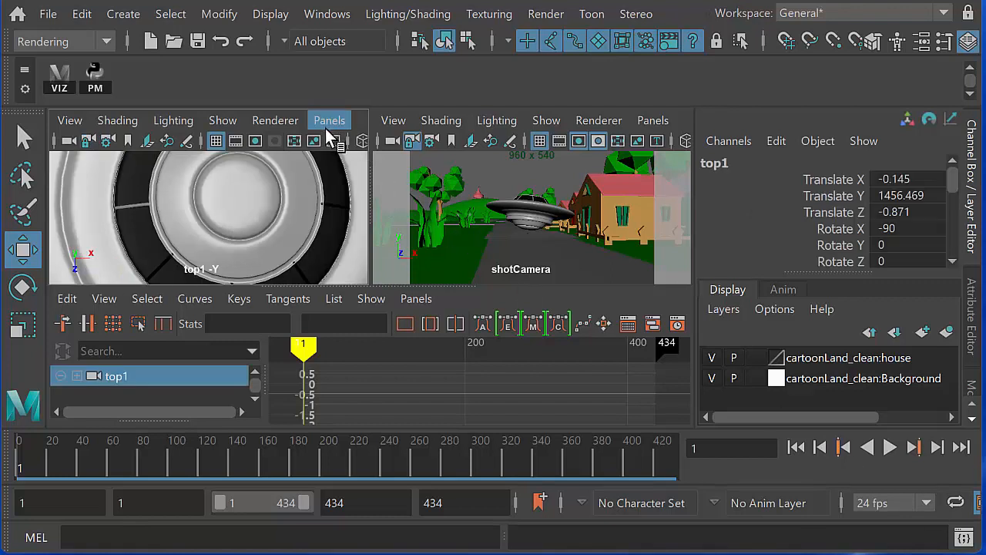
Create another new orthographic top camera in the top-view pane.
click(223, 120)
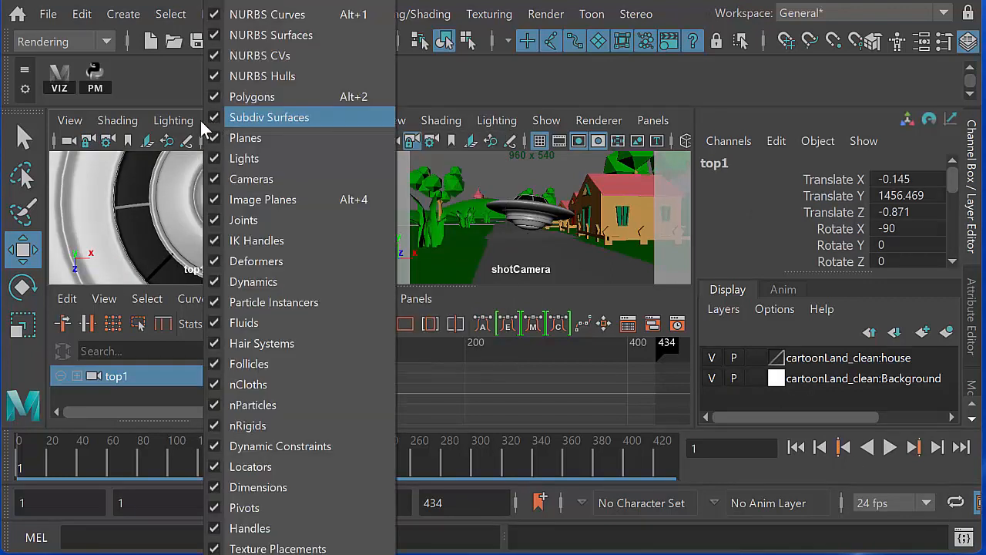
click(210, 3)
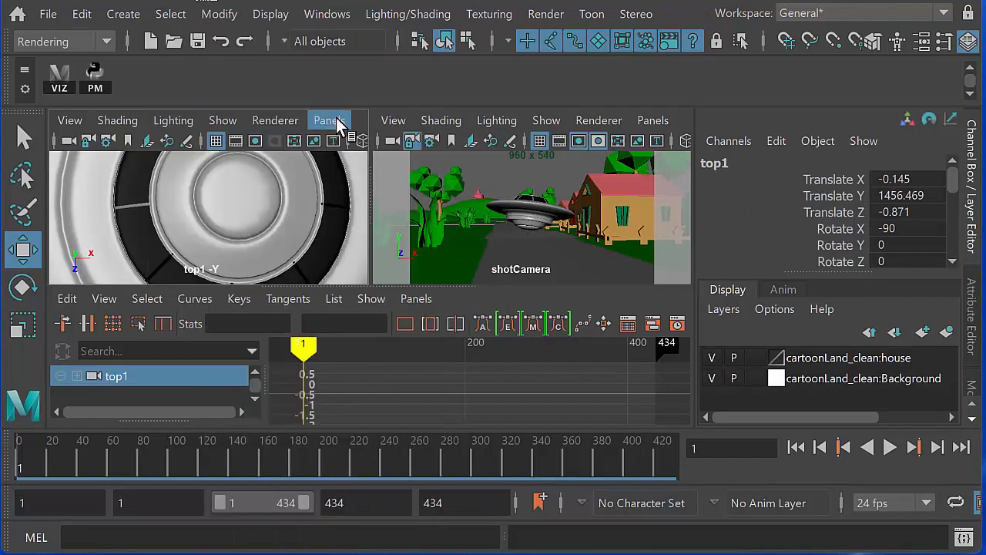
click(330, 120)
mouse_move(359, 185)
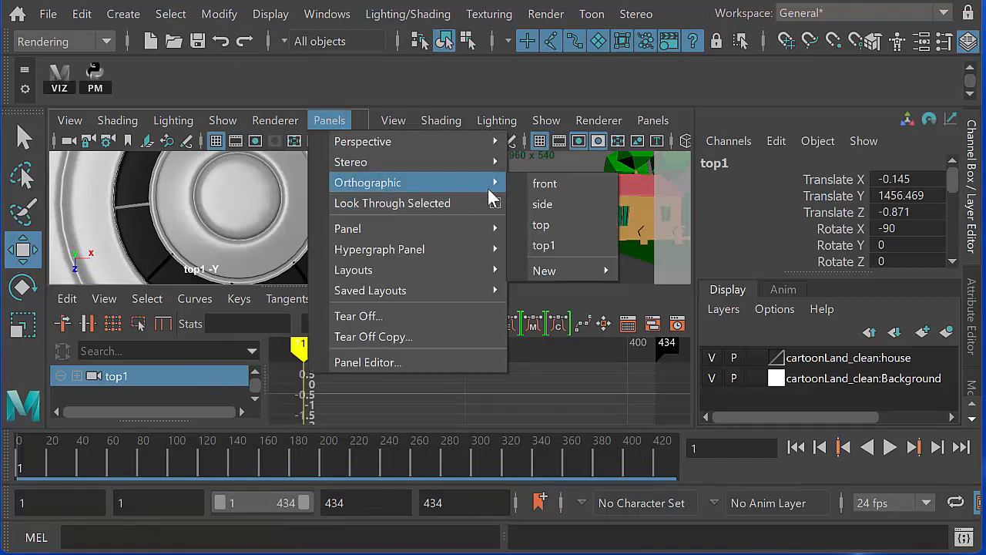
mouse_move(607, 269)
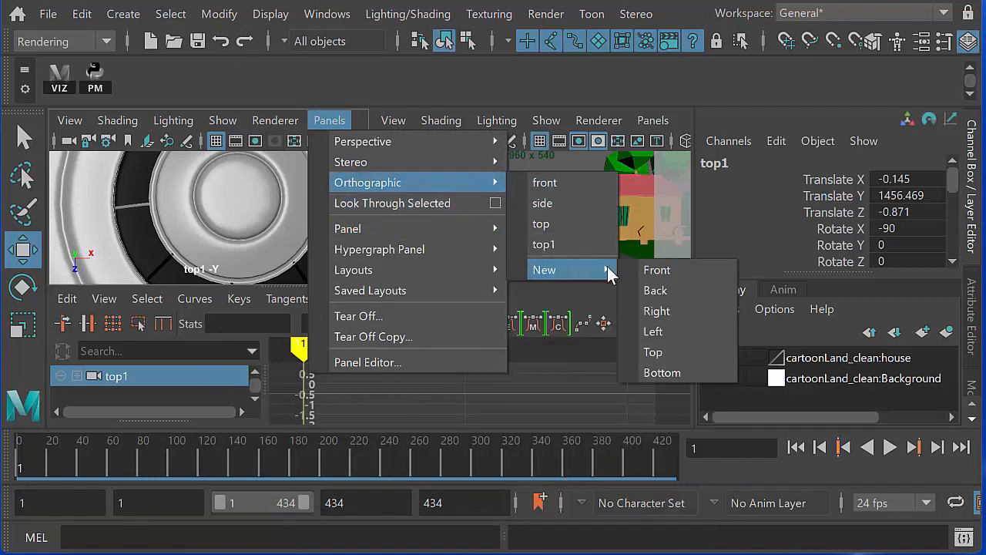
click(655, 353)
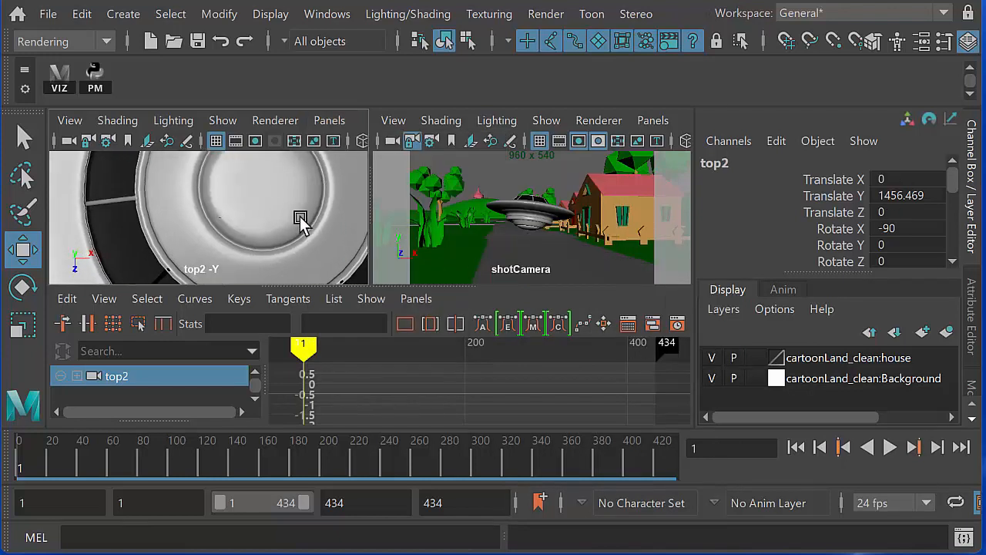
Maximize the new top view and frame the crossroads, the houses and the UFO in it.
alt+drag(301, 218, 202, 209)
mouse_move(202, 206)
alt+right_down()
mouse_move(128, 199)
mouse_move(82, 173)
mouse_move(187, 181)
mouse_move(256, 216)
mouse_move(188, 195)
alt+right_up()
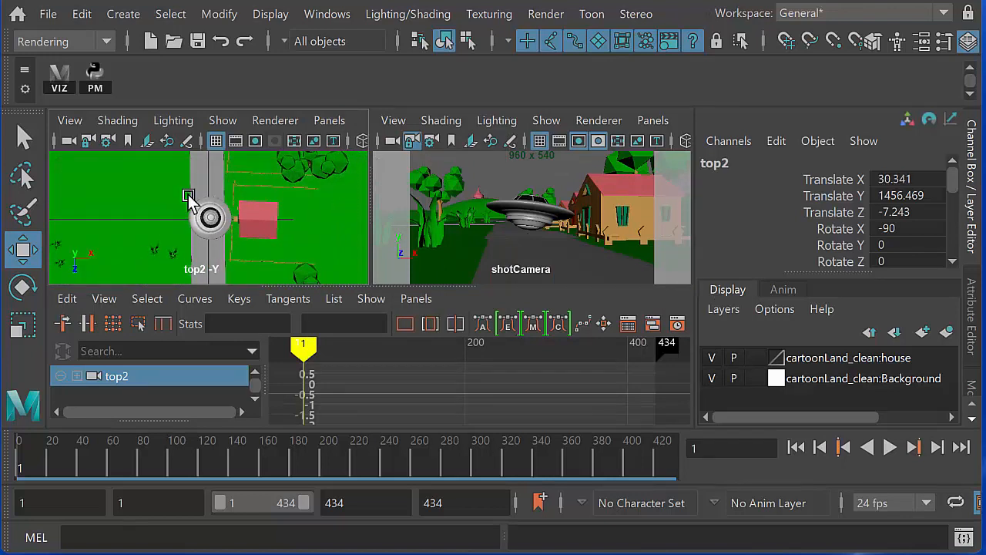
alt+middle_drag(218, 223, 235, 192)
alt+right_drag(234, 192, 214, 216)
alt+drag(214, 216, 249, 233)
alt+middle_drag(259, 214, 267, 231)
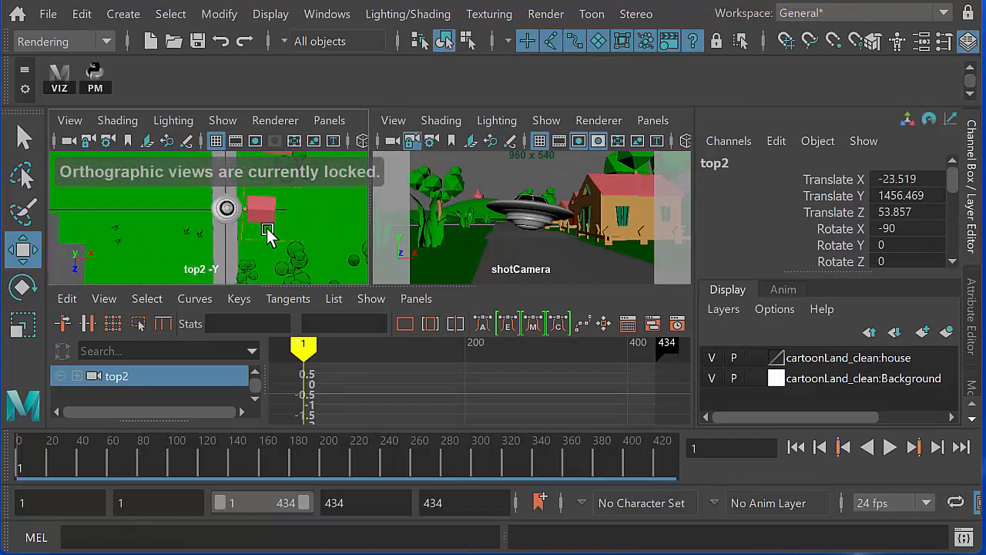
alt+right_drag(267, 231, 221, 210)
alt+middle_drag(221, 209, 236, 220)
alt+right_drag(236, 221, 152, 207)
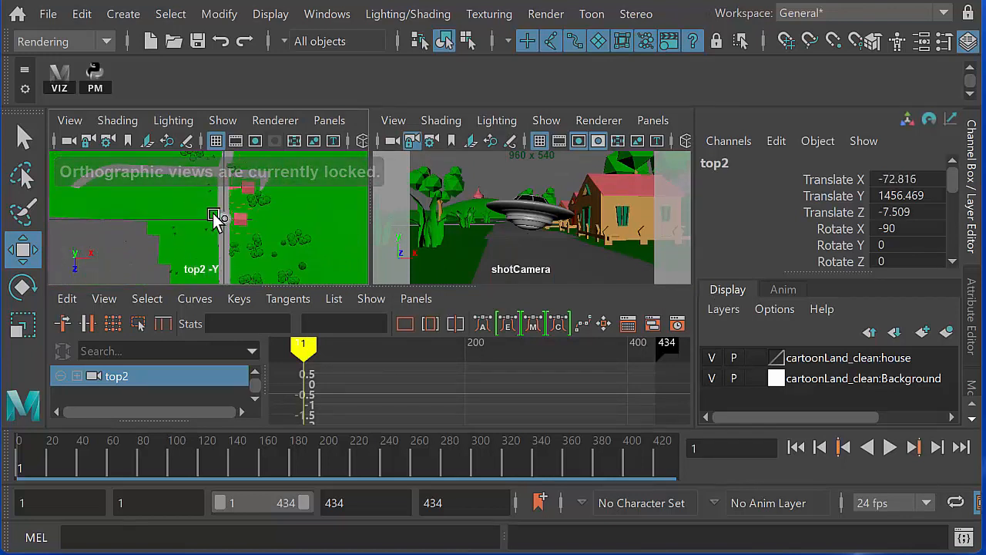
alt+middle_drag(213, 213, 219, 258)
key(space)
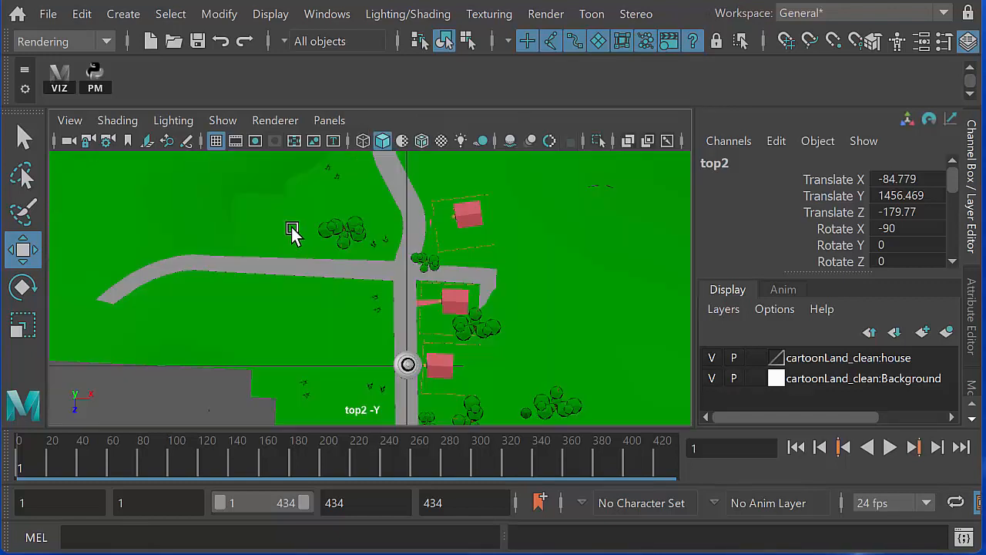
alt+middle_drag(361, 286, 321, 327)
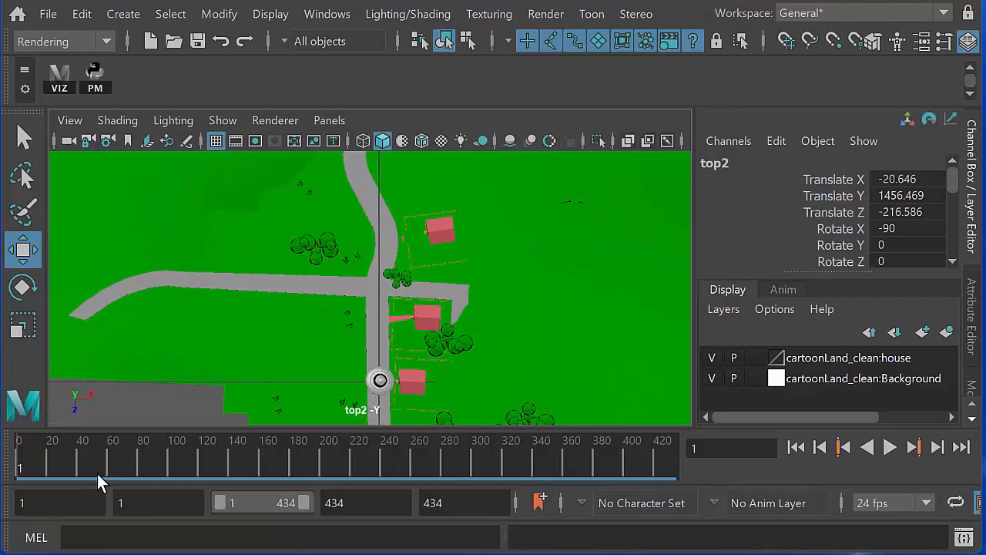
Select the UFO body, move it back along the road to about Z -159.6 and raise it to about Y 25.
click(377, 383)
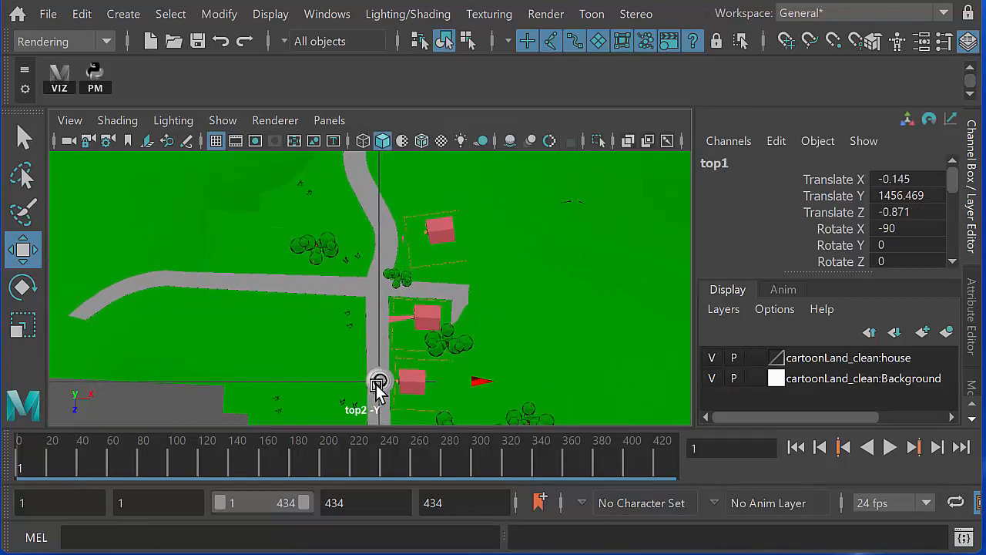
click(379, 384)
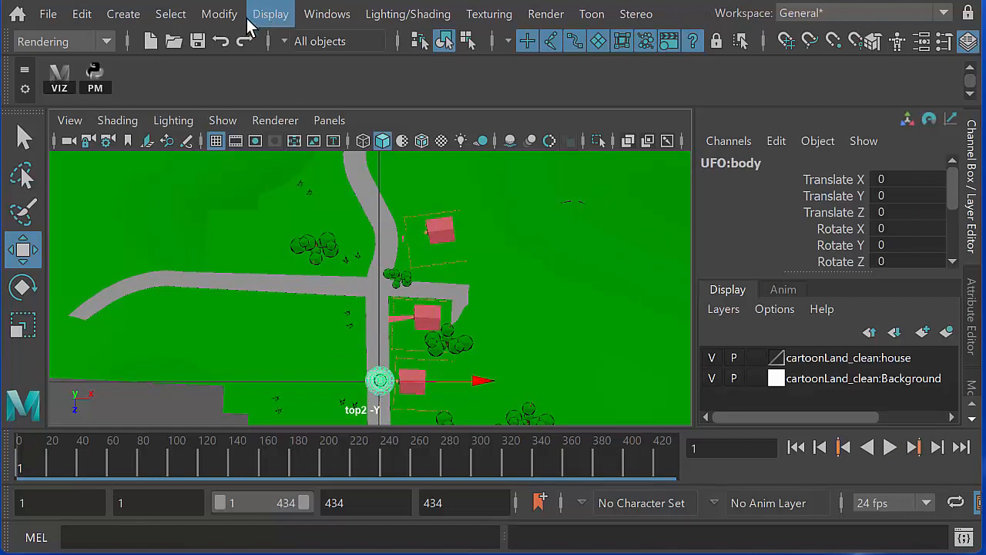
alt+middle_drag(383, 312, 380, 271)
alt+right_drag(348, 274, 292, 275)
drag(376, 380, 375, 192)
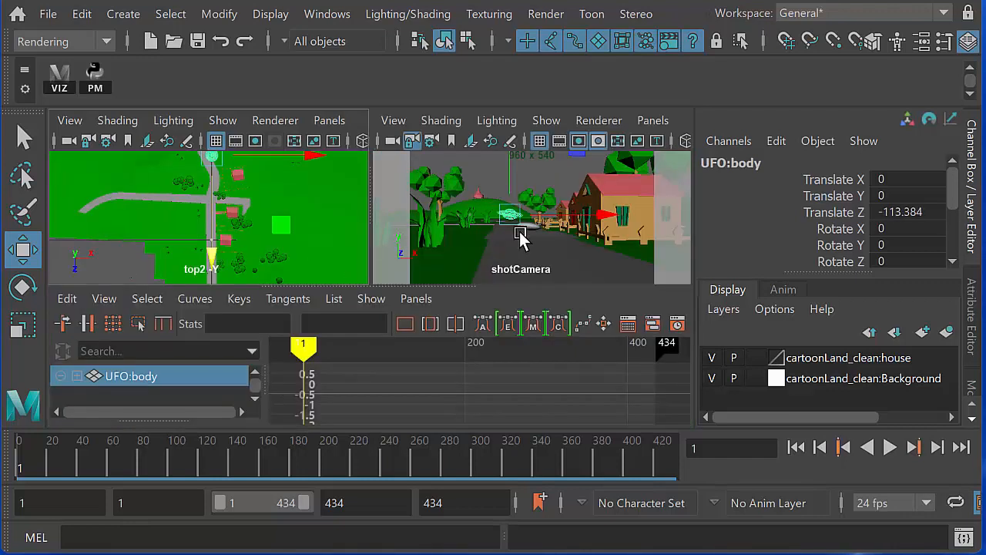
drag(521, 226, 506, 185)
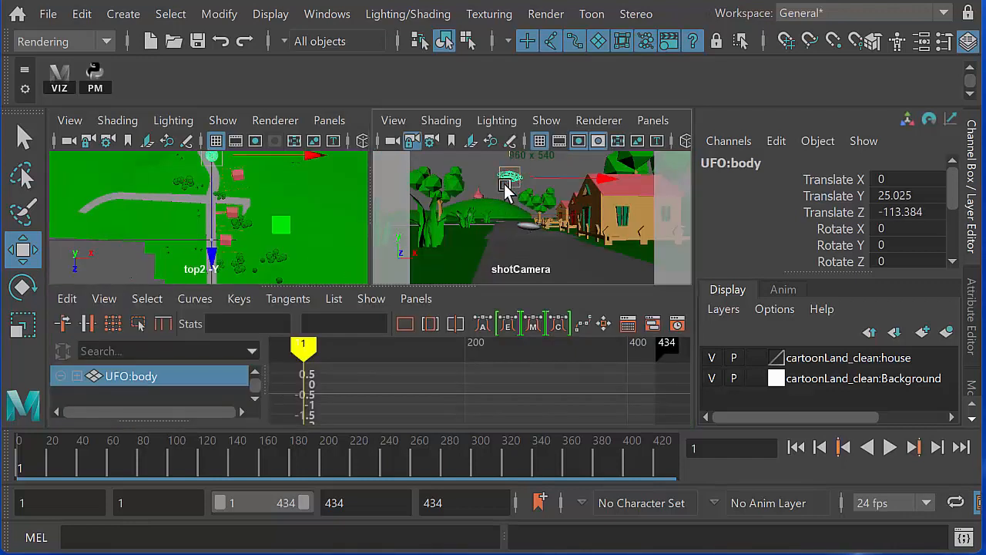
mouse_move(219, 239)
mouse_down()
mouse_move(209, 231)
mouse_move(222, 221)
mouse_up()
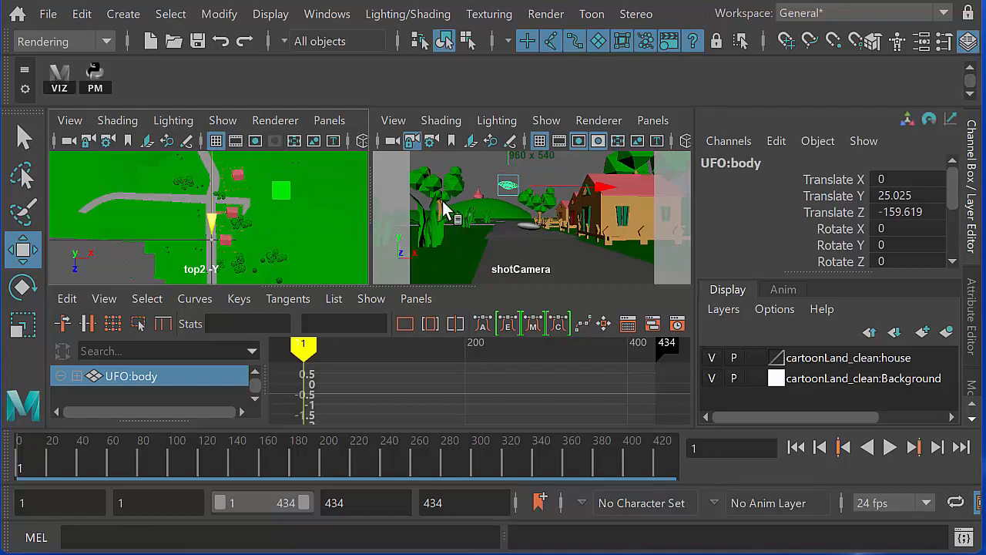
Maximize the top view and frame the main road from the crossroads to the origin.
alt+middle_drag(251, 229, 269, 260)
alt+right_drag(269, 260, 220, 231)
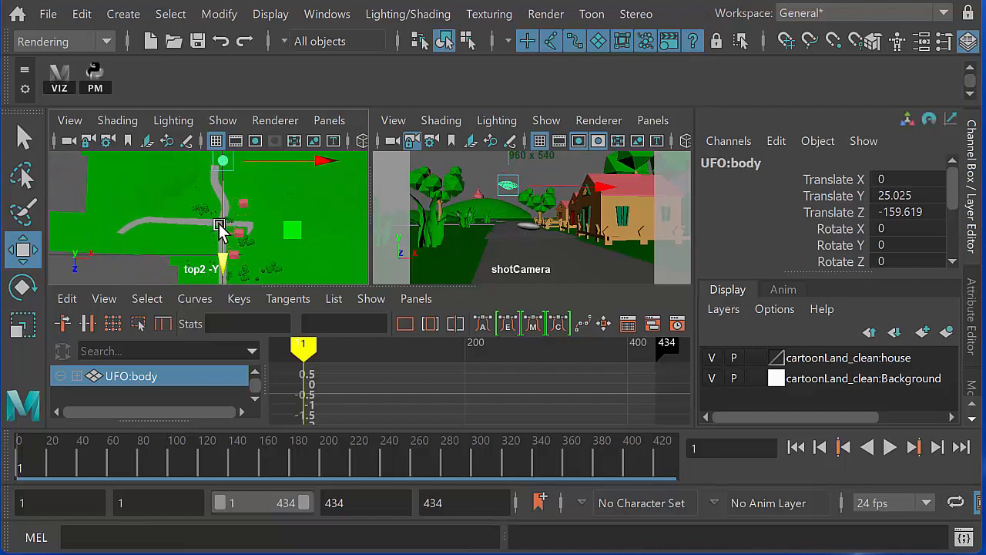
alt+middle_drag(229, 224, 235, 206)
scroll(235, 208, up, 3)
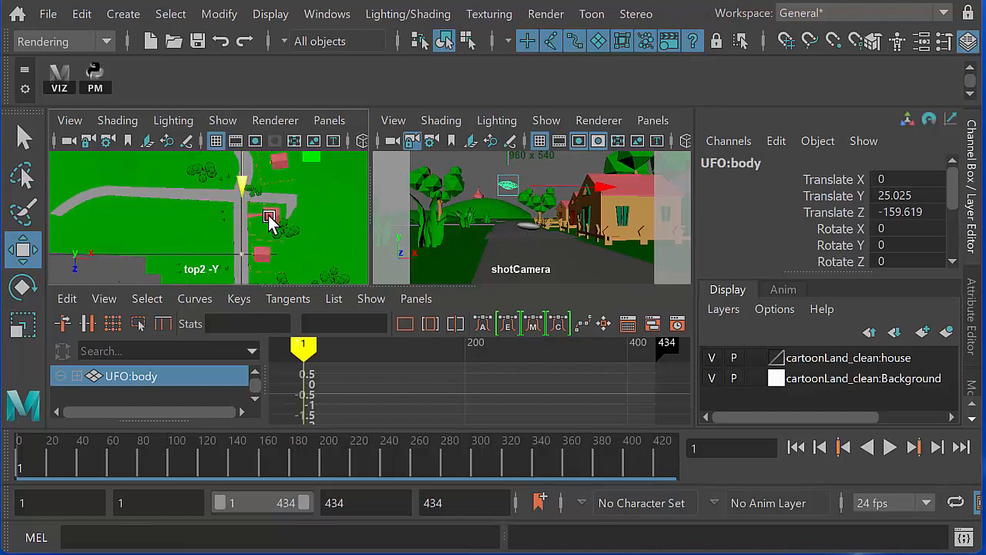
key(space)
alt+middle_drag(411, 292, 364, 274)
click(219, 123)
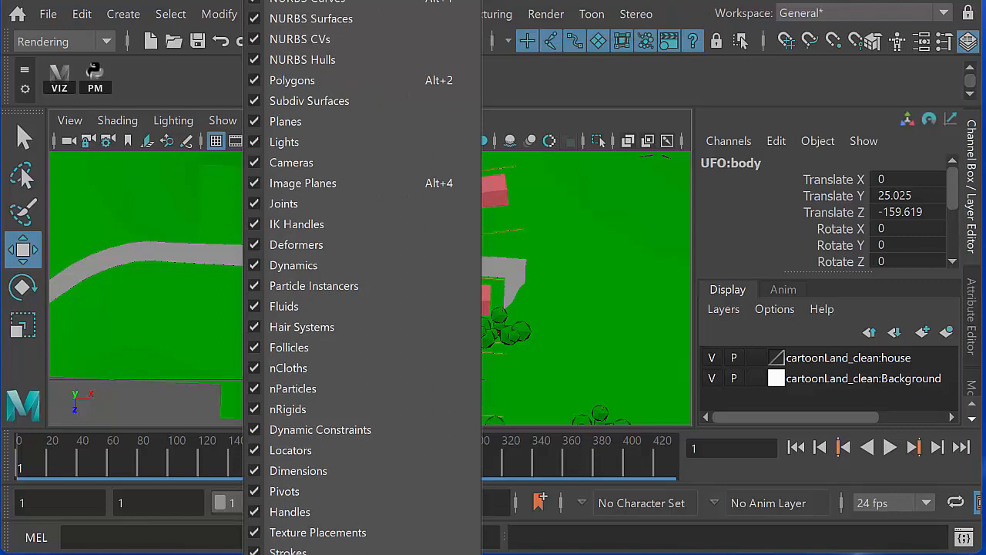
key(Escape)
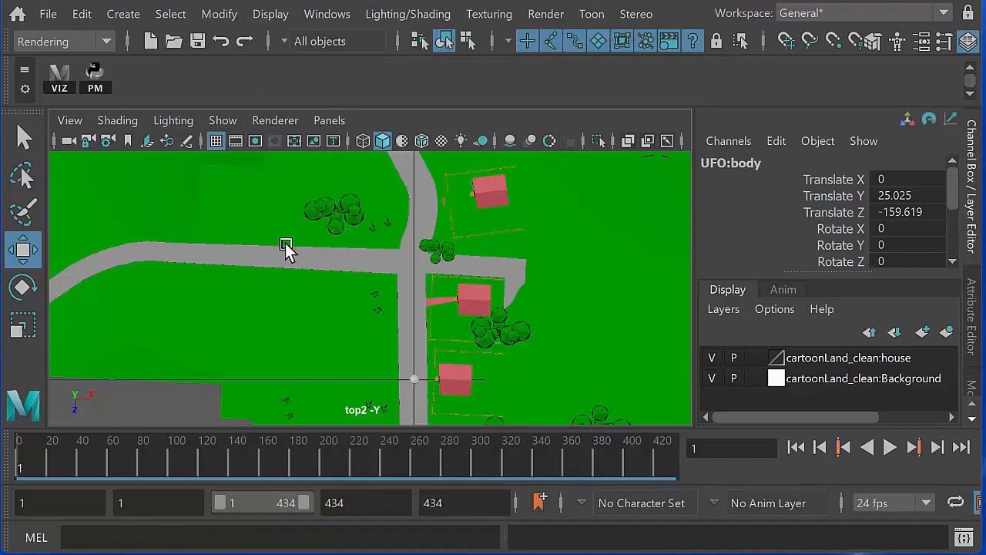
Draw a straight CV curve along the main road, from beyond the crossroads to the disc at the origin, and finish it.
click(136, 21)
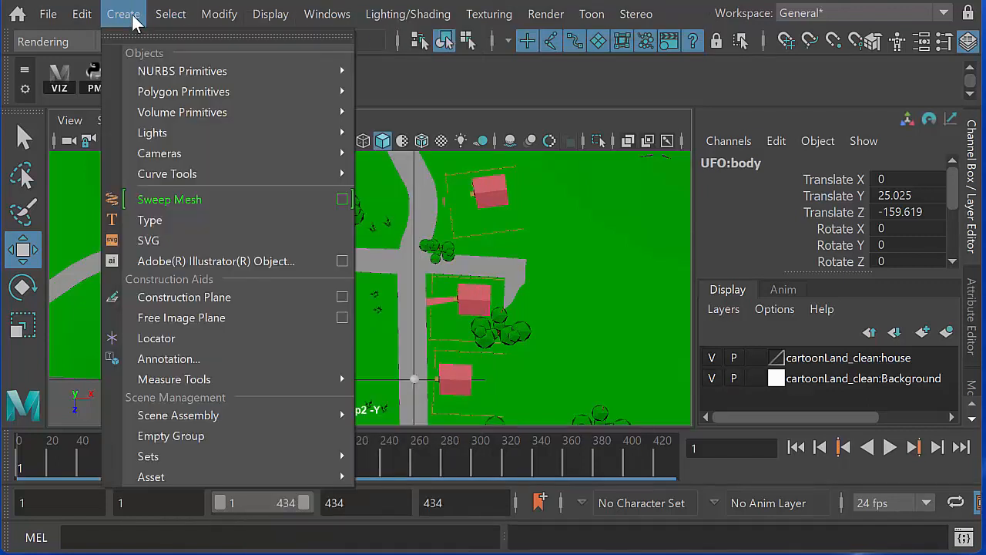
mouse_move(218, 176)
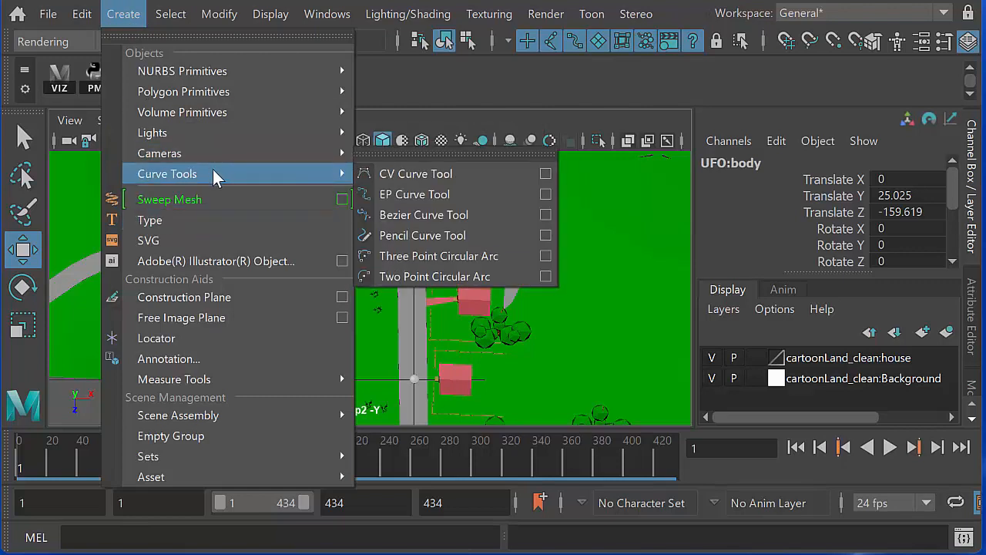
click(432, 176)
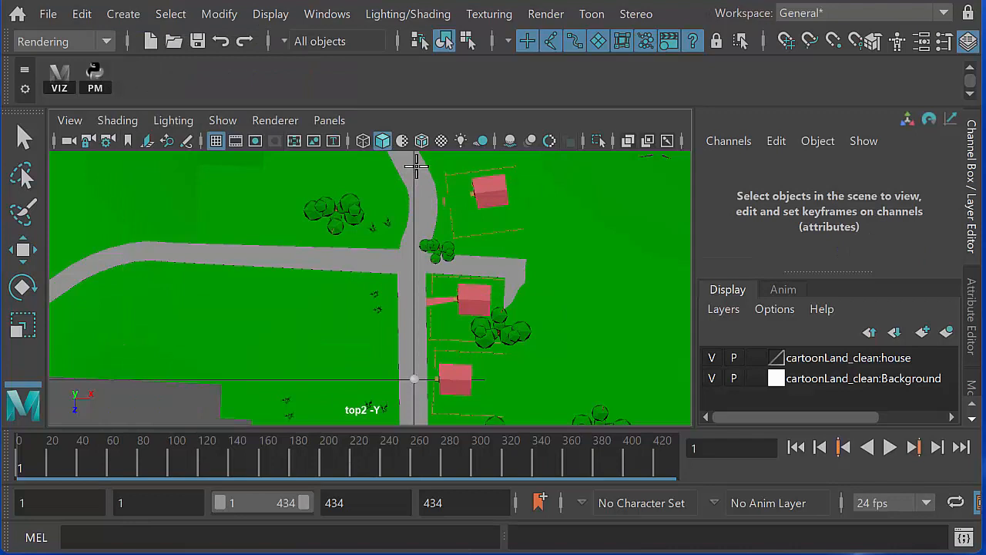
click(416, 174)
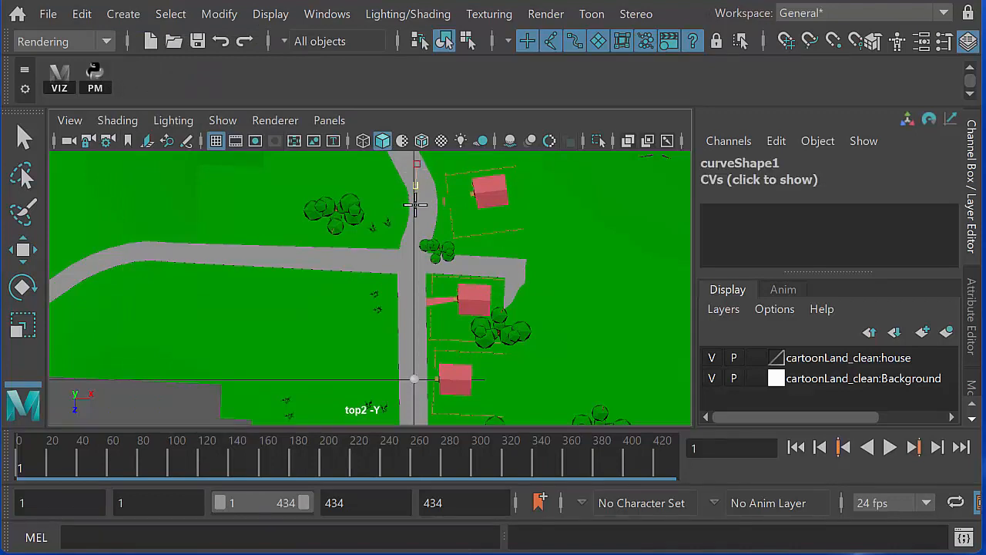
click(416, 245)
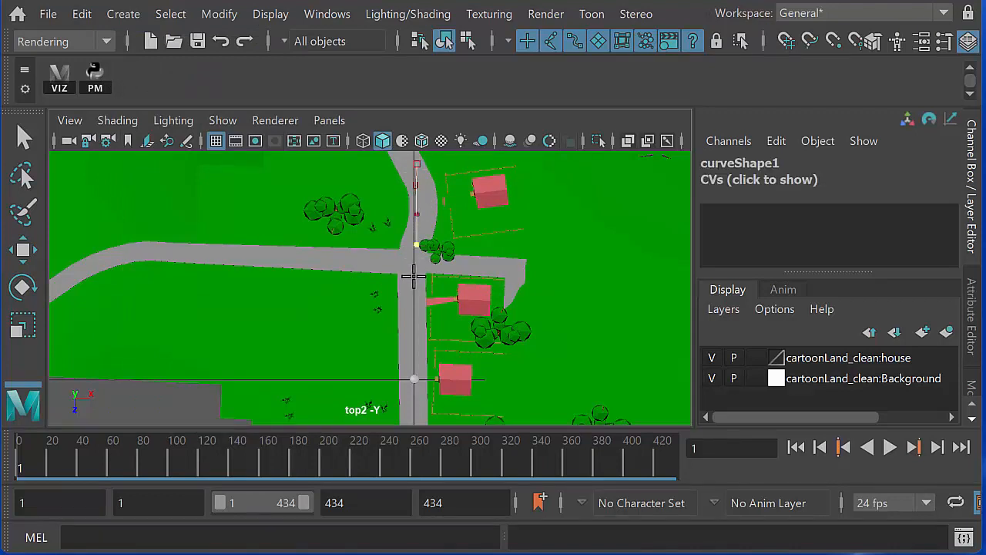
click(414, 277)
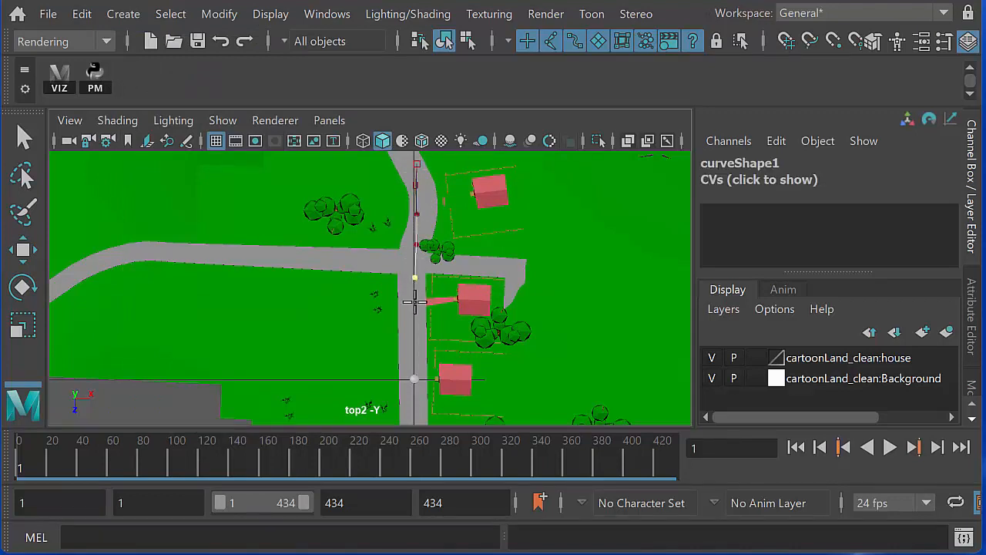
click(413, 343)
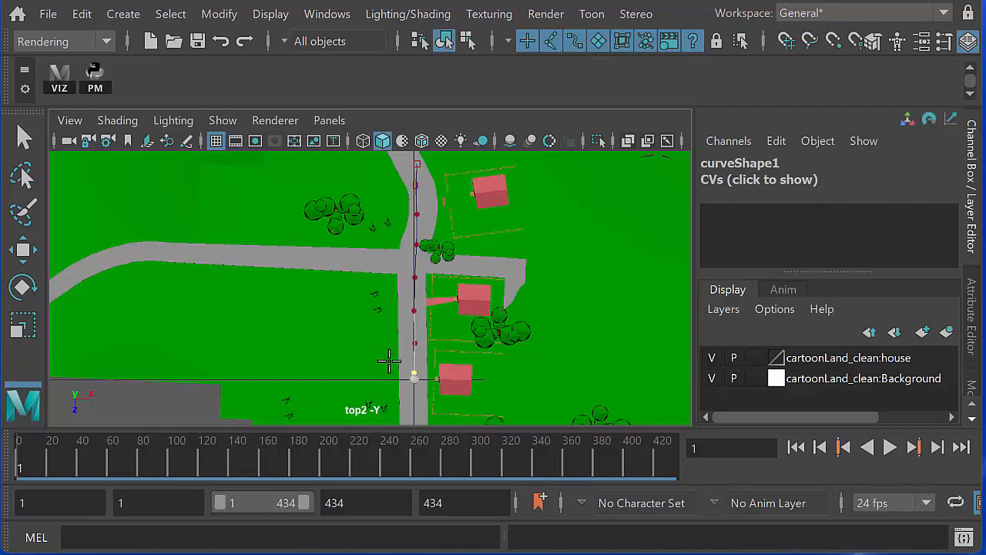
key(w)
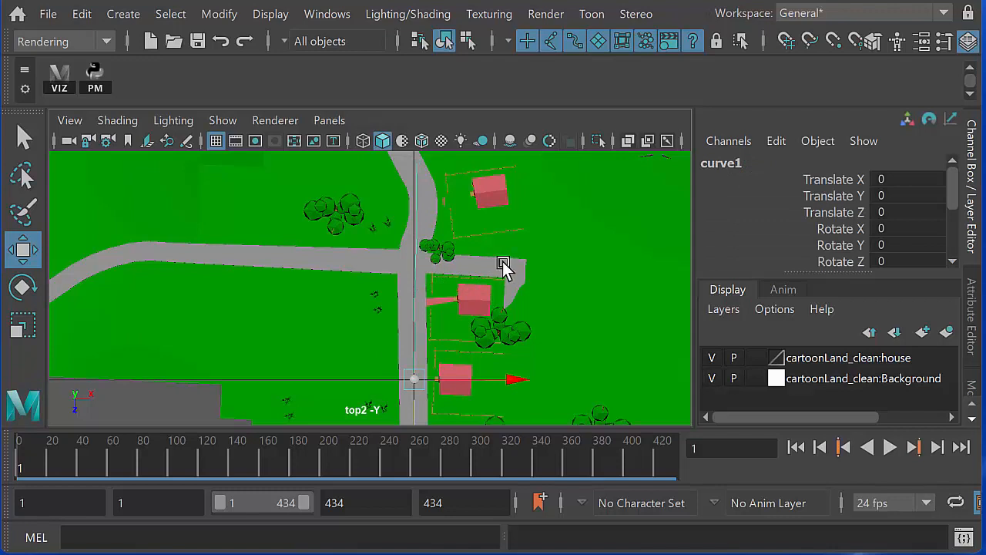
In the shotCamera view, raise the new curve above the road to about Y 34.75.
key(space)
key(space)
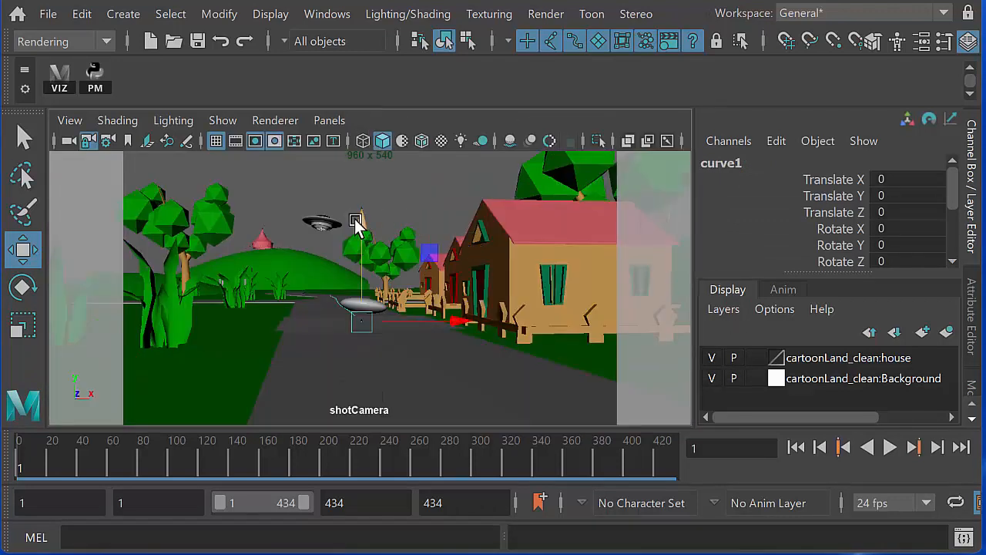
drag(355, 221, 359, 132)
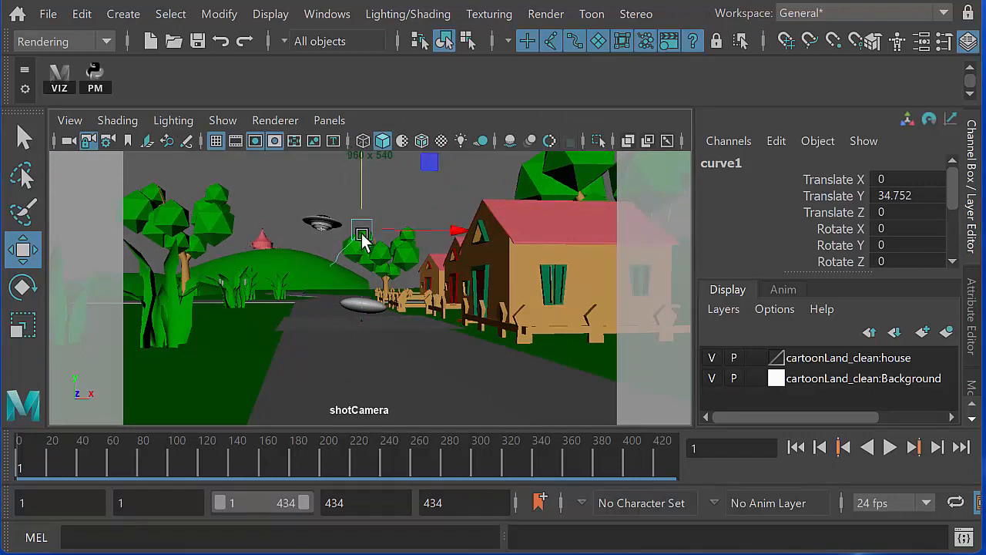
key(space)
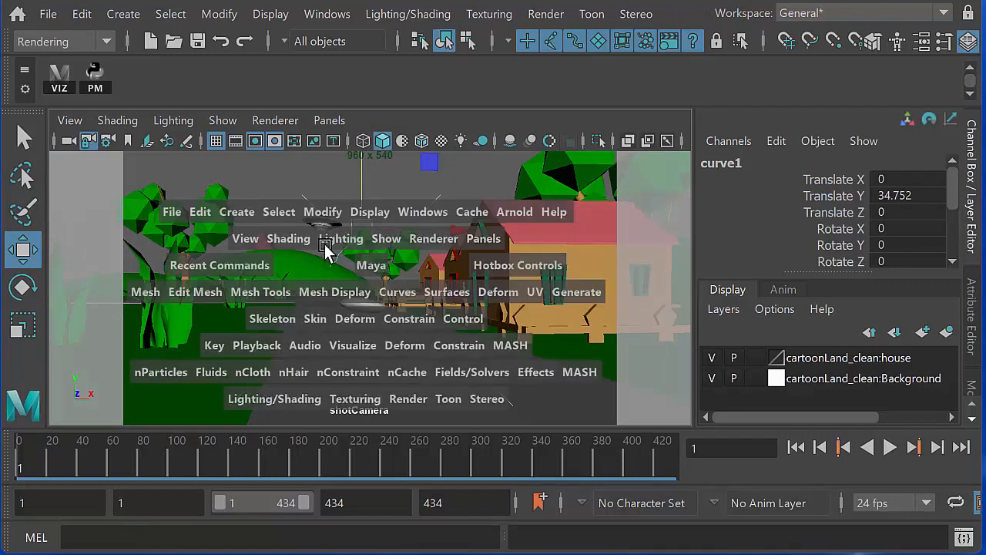
Switch the maximized top pane to the persp camera and frame the raised curve beside the houses.
key(space)
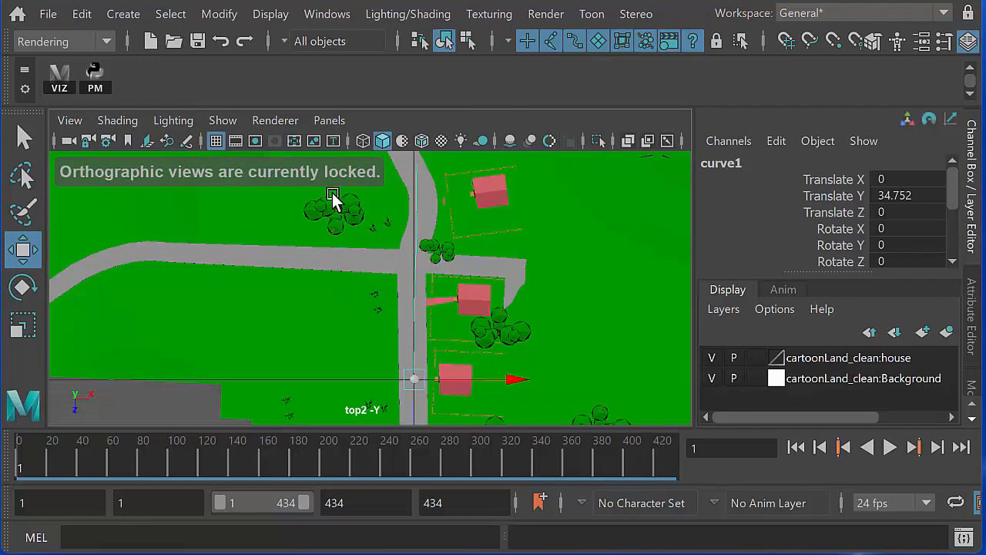
click(330, 121)
mouse_move(398, 141)
click(553, 143)
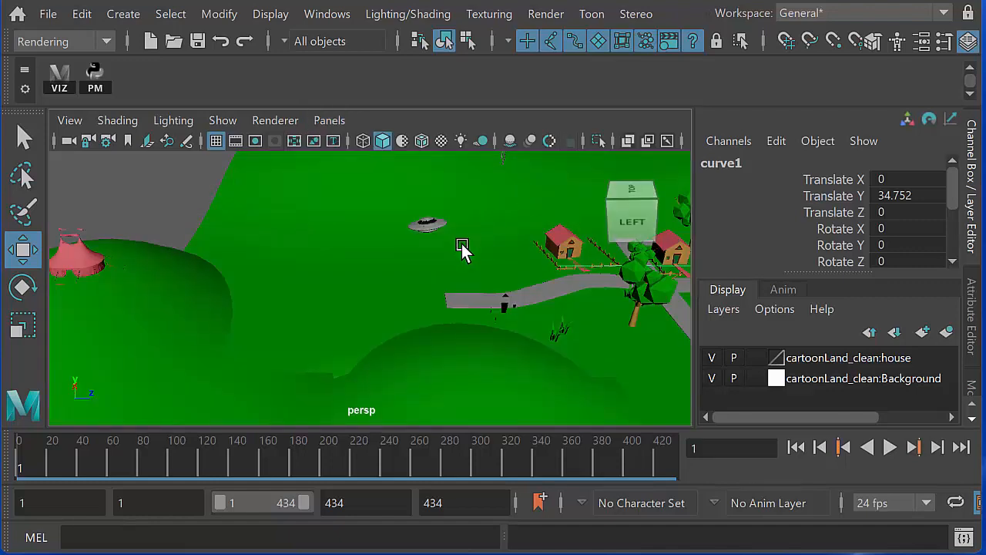
alt+drag(462, 248, 402, 240)
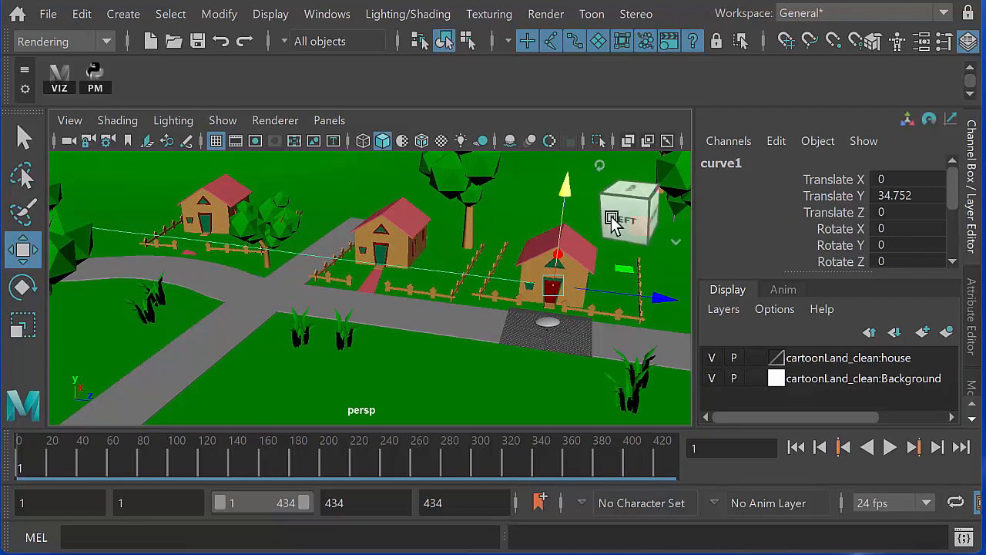
Display the path curve's control vertices and raise the end vertex beyond the crossroads high above the houses.
right_drag(431, 268, 353, 273)
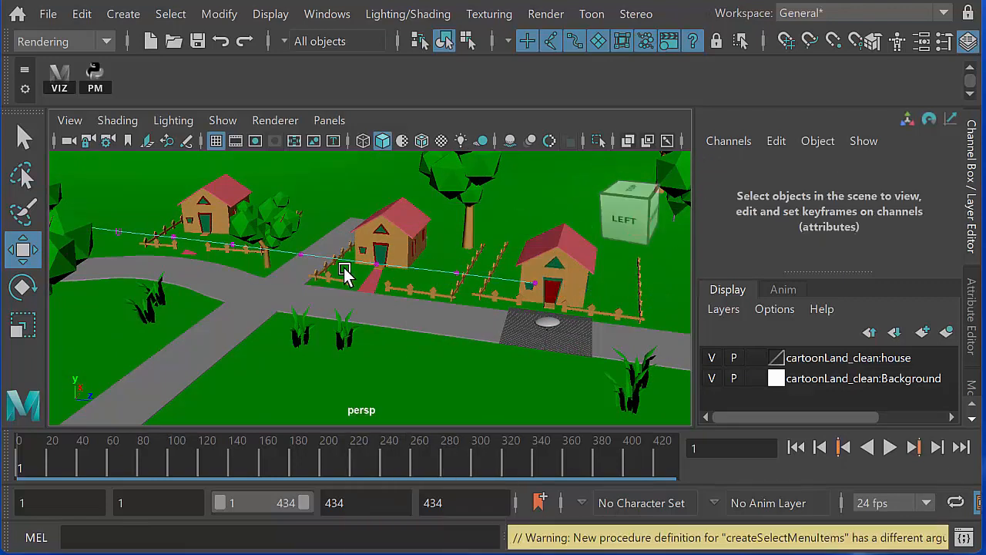
alt+drag(352, 273, 244, 257)
click(229, 239)
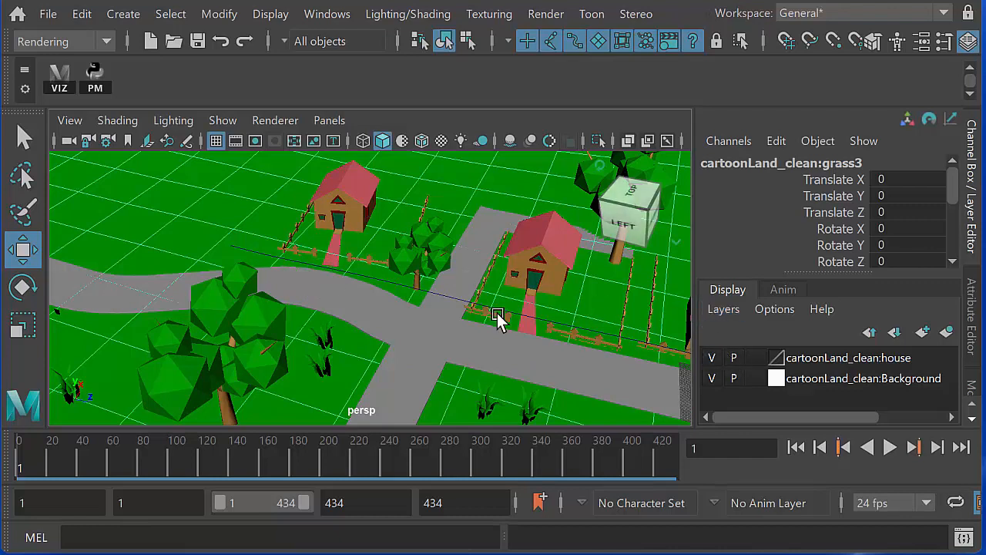
click(402, 299)
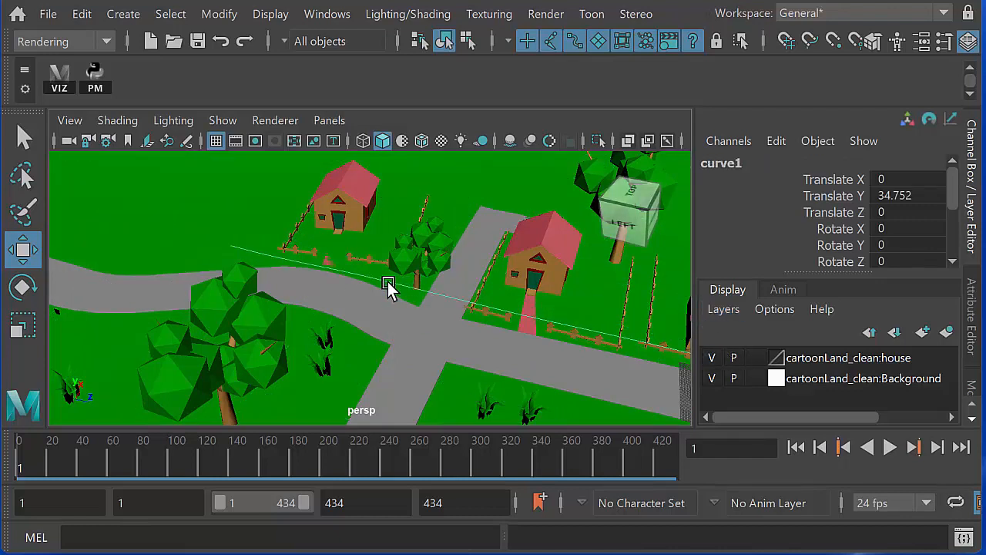
right_drag(392, 286, 317, 286)
click(226, 248)
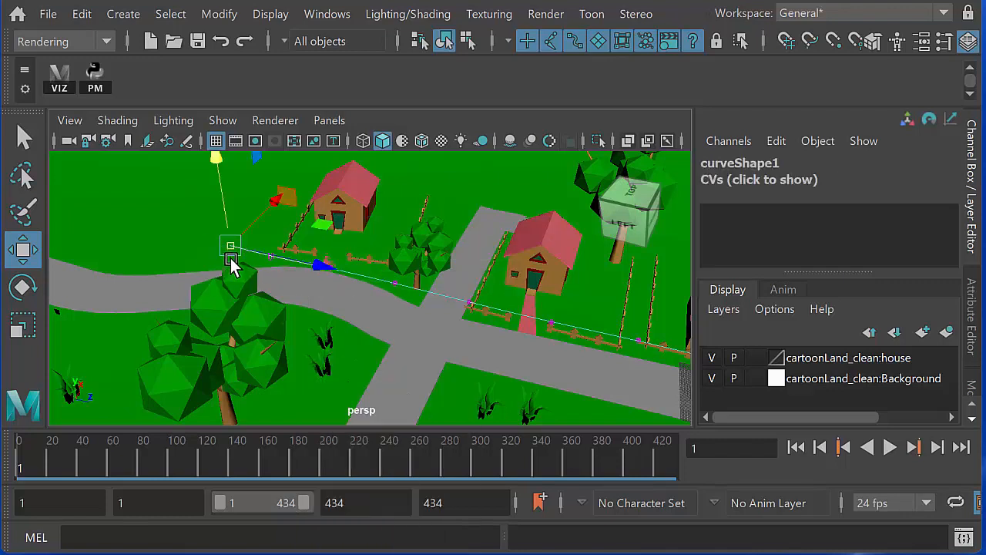
drag(233, 263, 221, 147)
alt+drag(264, 238, 245, 264)
drag(213, 202, 212, 181)
alt+drag(265, 305, 254, 266)
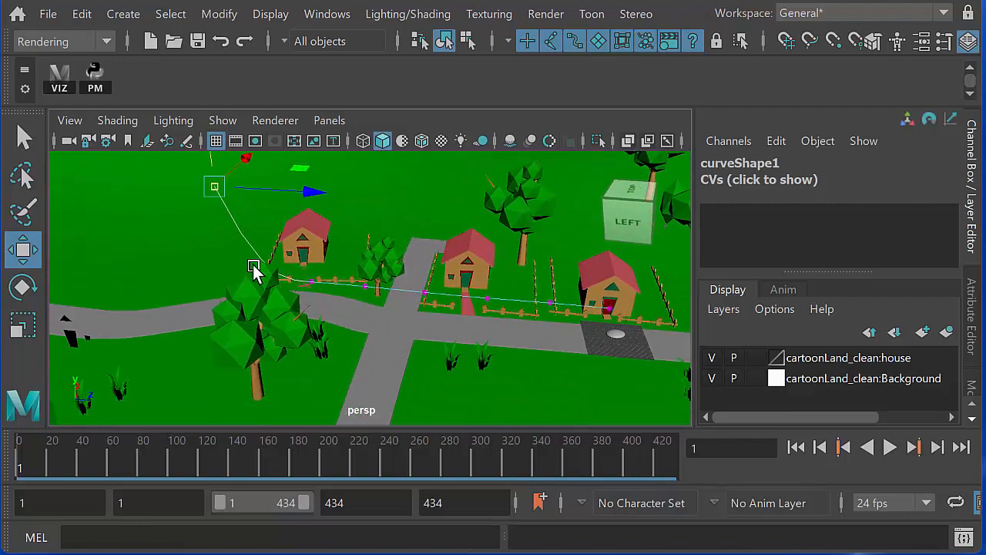
Try to select the curve's second control vertex above the road, restoring surfaces to the selection mask.
alt+right_drag(253, 266, 380, 349)
alt+drag(260, 316, 272, 340)
alt+right_drag(223, 269, 246, 289)
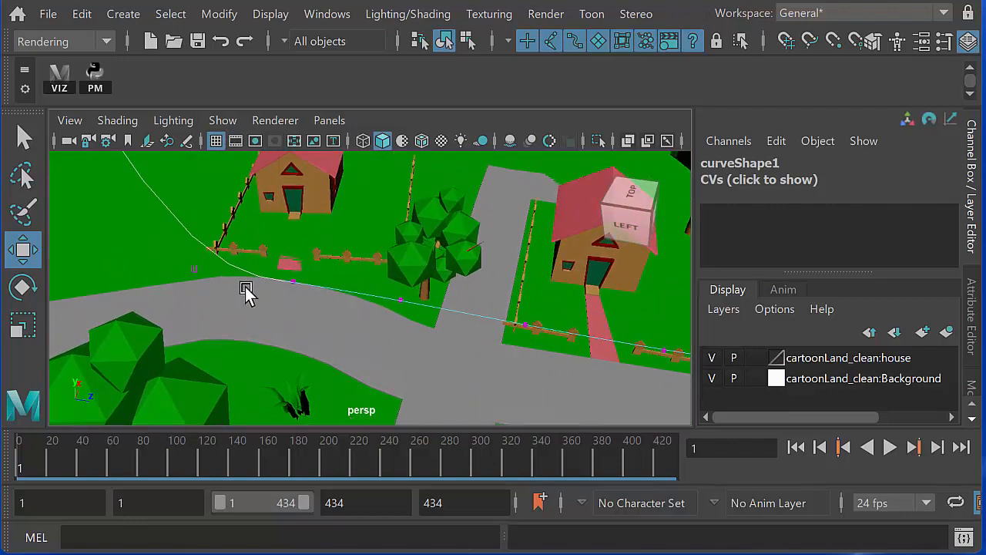
click(192, 268)
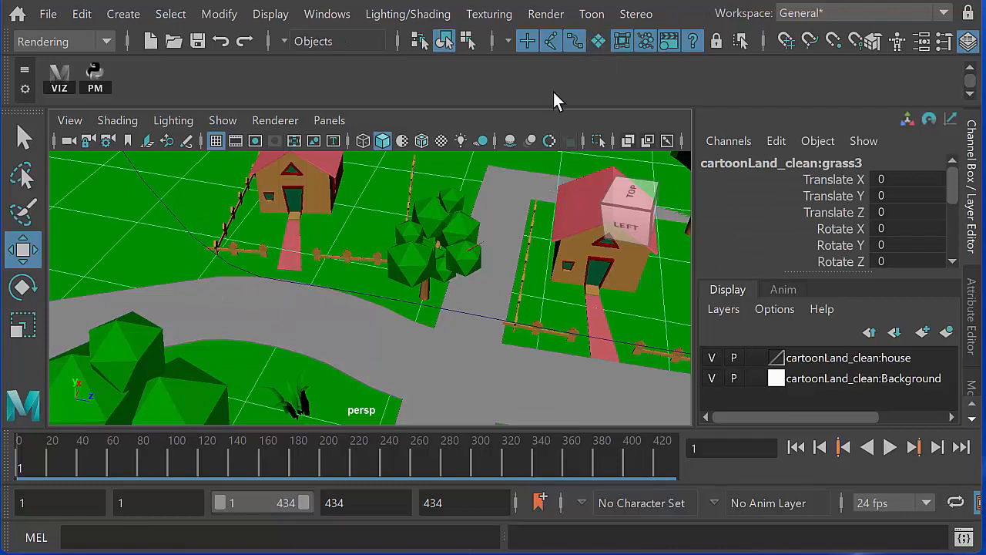
click(598, 43)
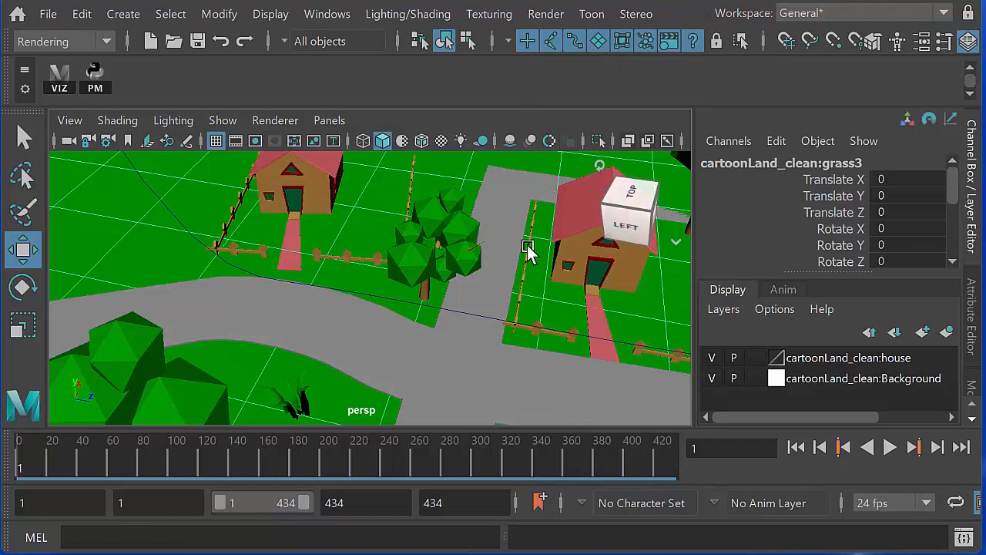
click(724, 308)
click(747, 330)
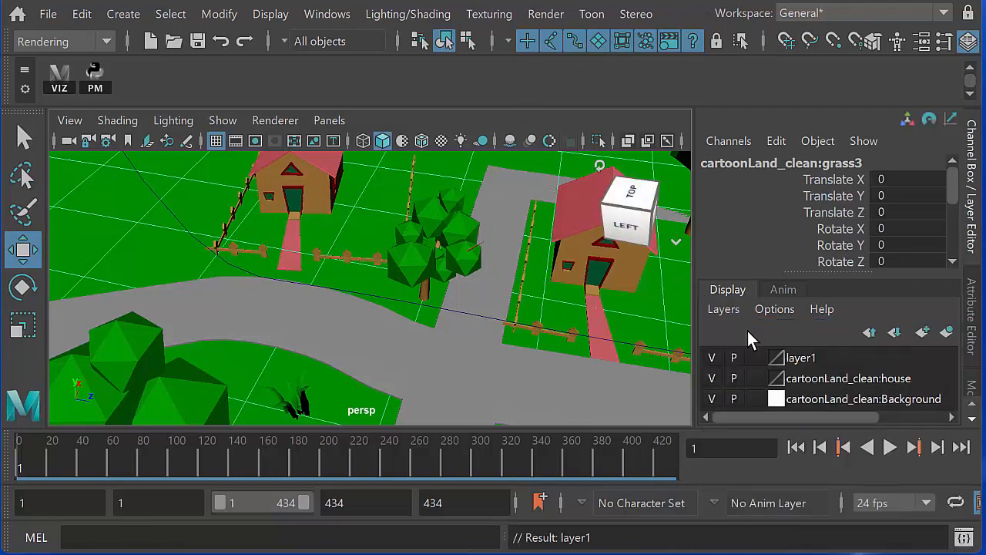
click(804, 358)
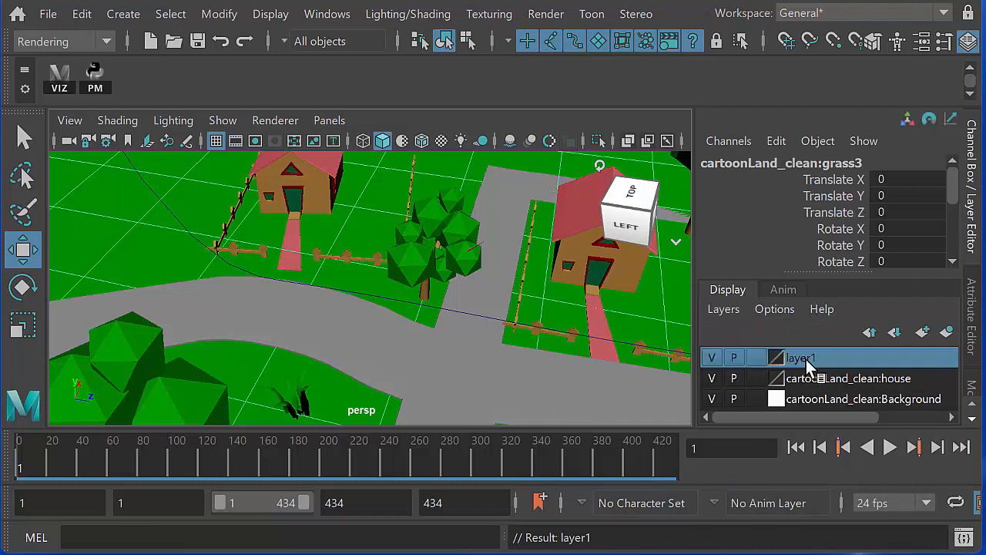
right_click(809, 360)
click(878, 552)
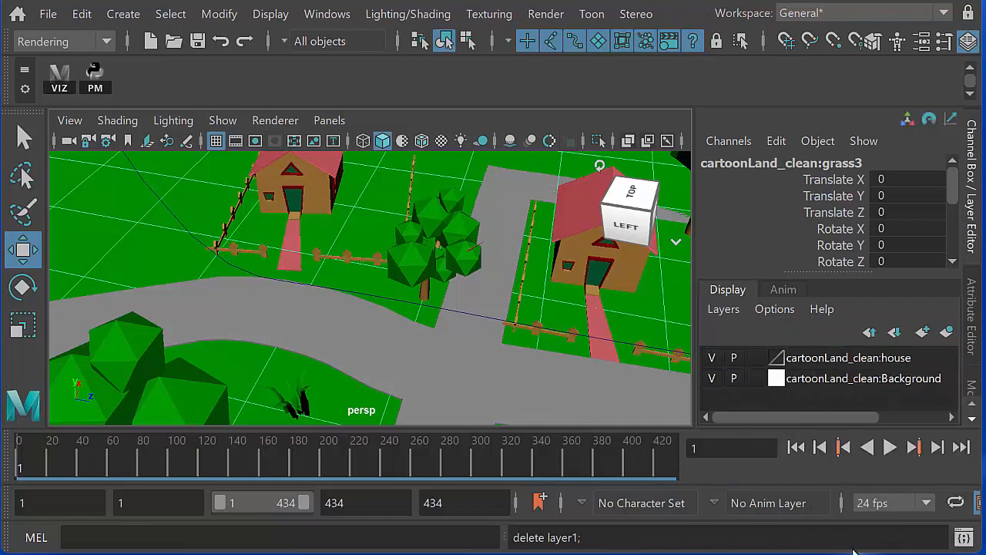
Delete the cartoonLand_clean:house display layer.
click(824, 358)
right_click(815, 356)
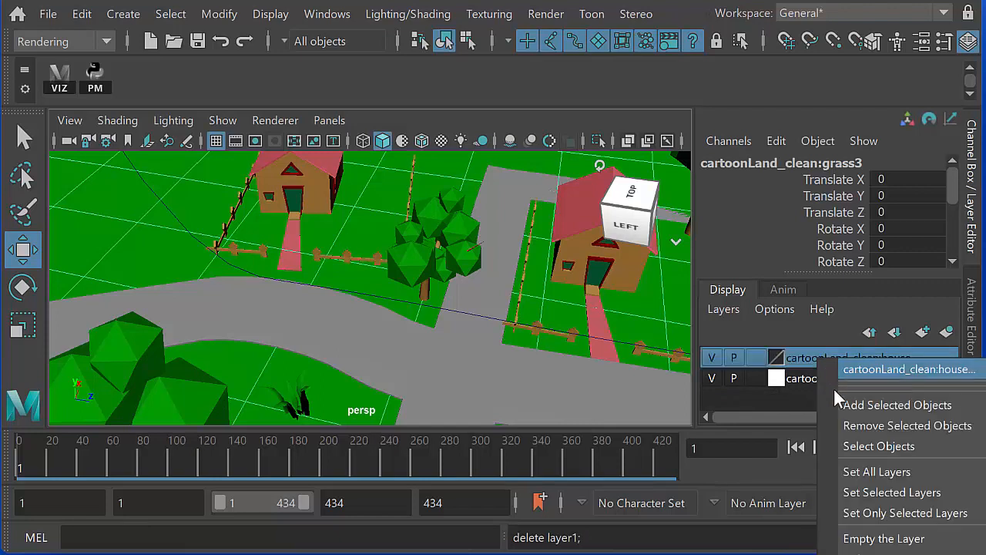
click(857, 551)
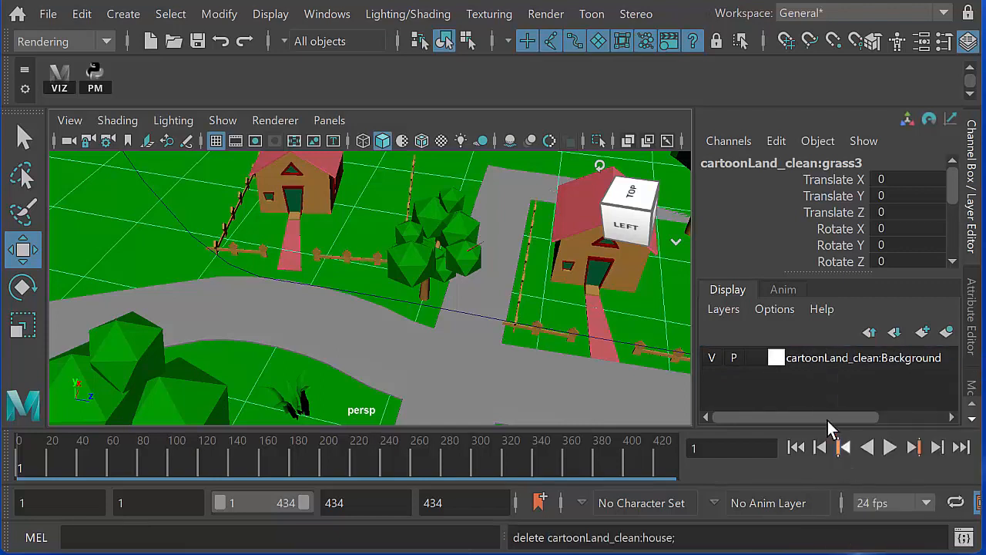
Rename the cartoonLand_clean:Background display layer as cartoonLandLayer.
click(825, 356)
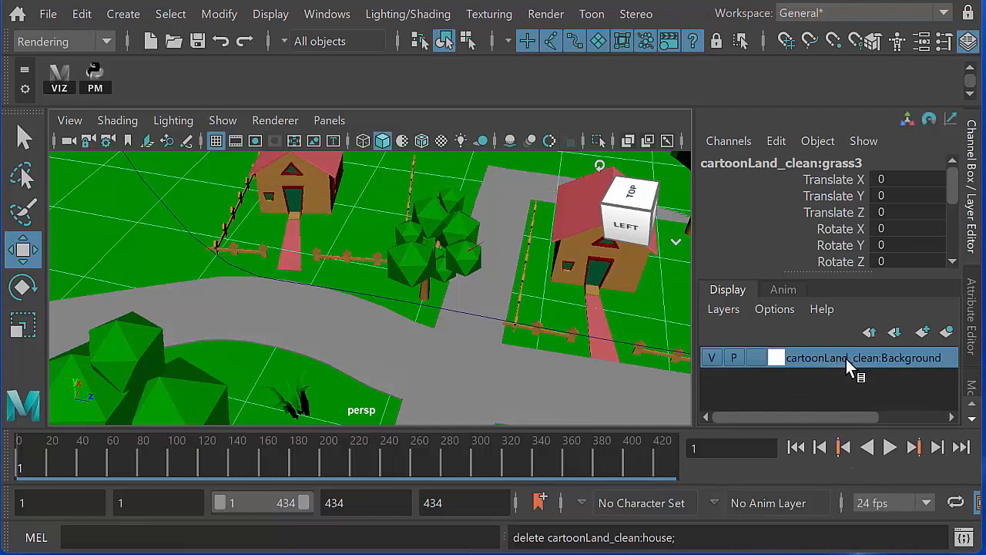
double_click(847, 357)
click(473, 189)
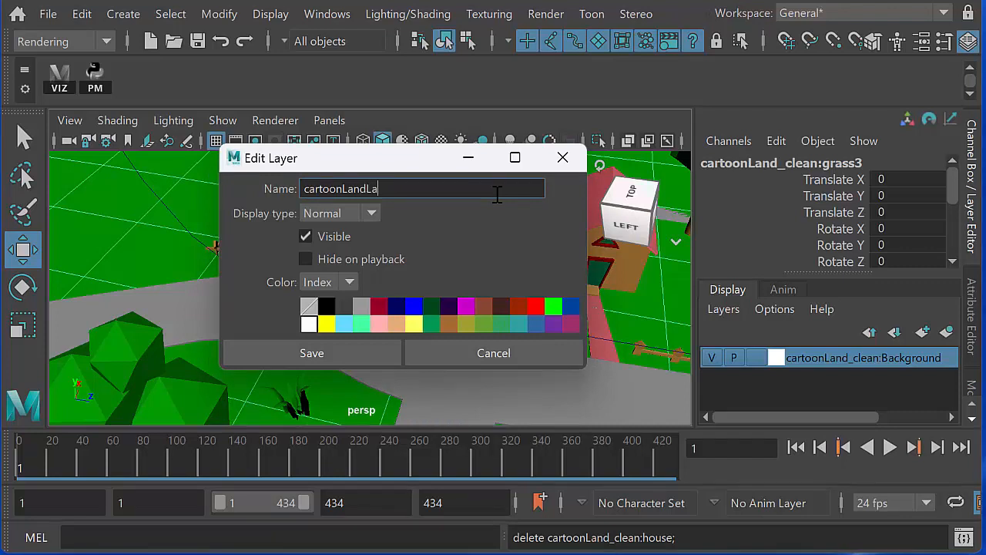
key(Return)
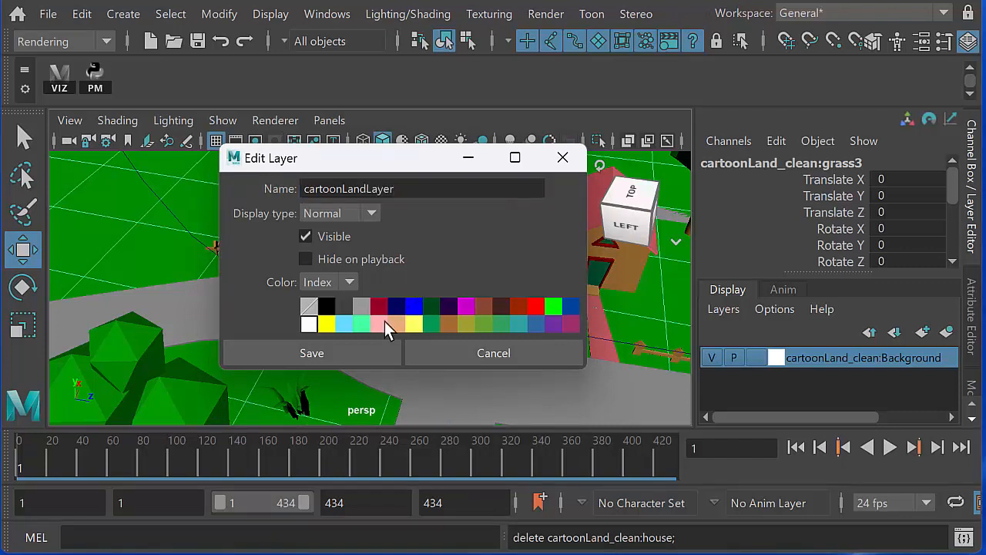
click(367, 355)
Add the cartoonLand_clean:Set_Cartoon_Town and cartoonLand_clean:circus_tent groups to cartoonLandLayer and hide the layer.
click(317, 16)
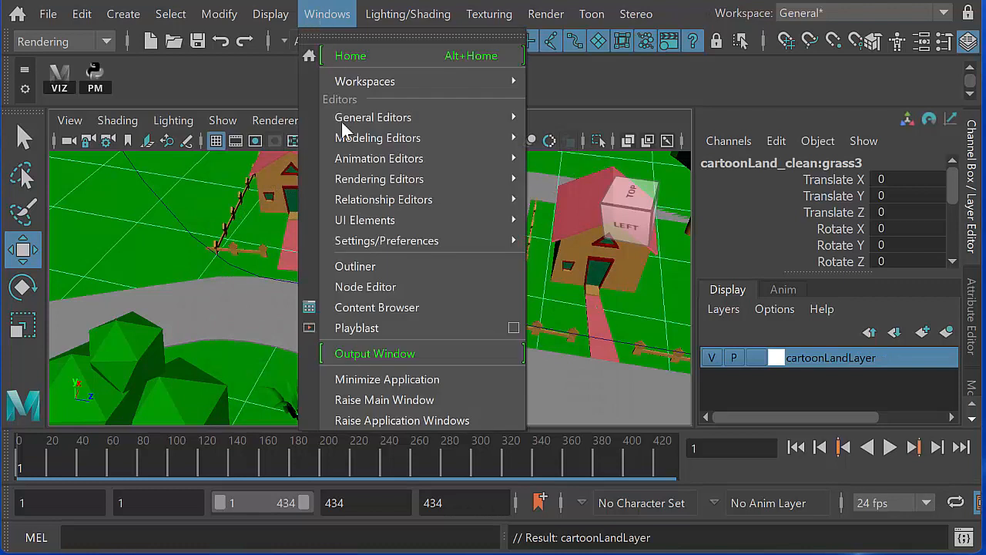
click(355, 266)
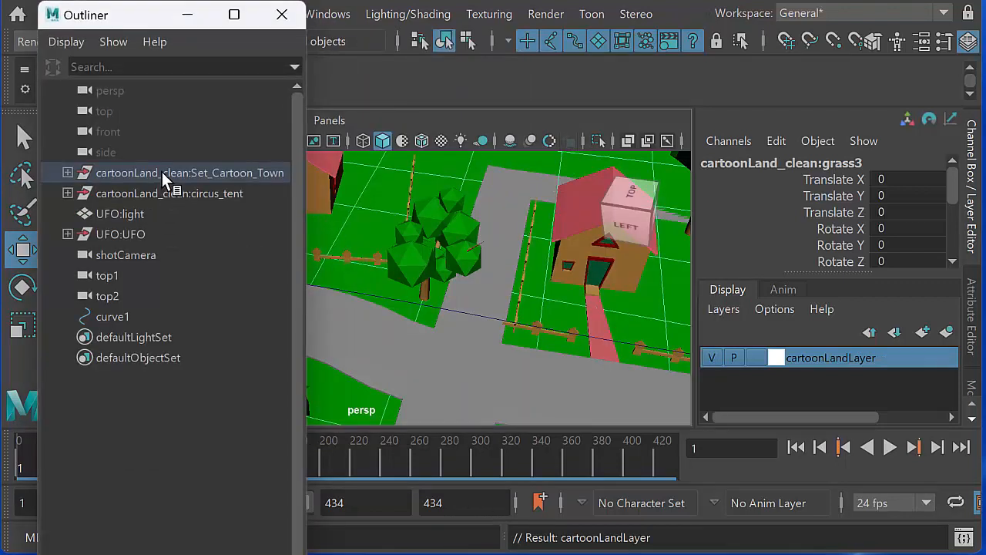
drag(162, 173, 164, 184)
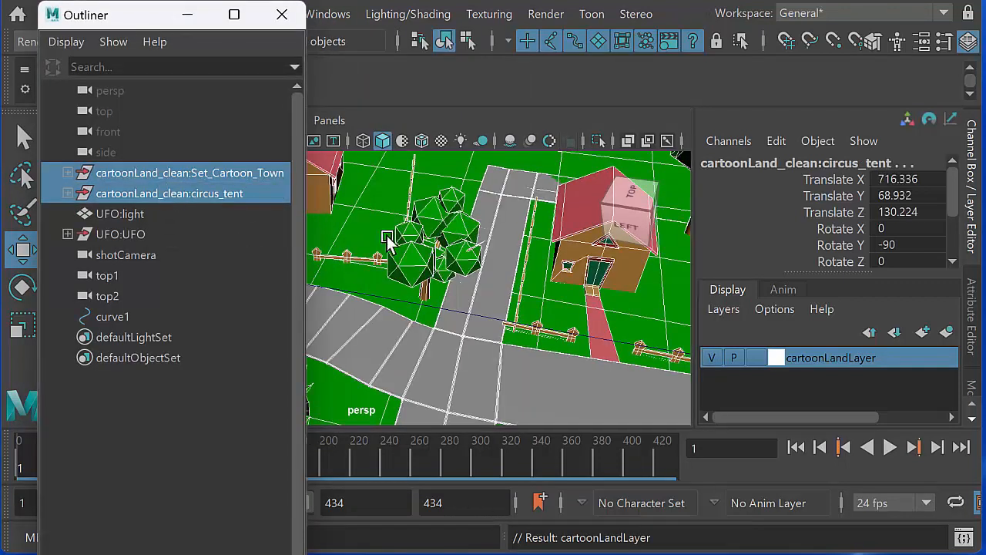
right_click(836, 361)
click(866, 399)
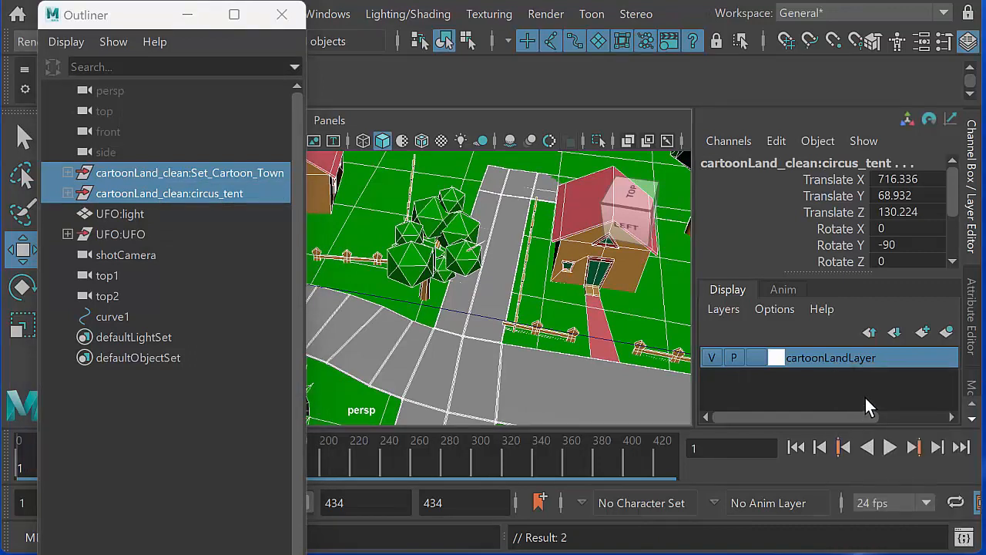
right_click(837, 357)
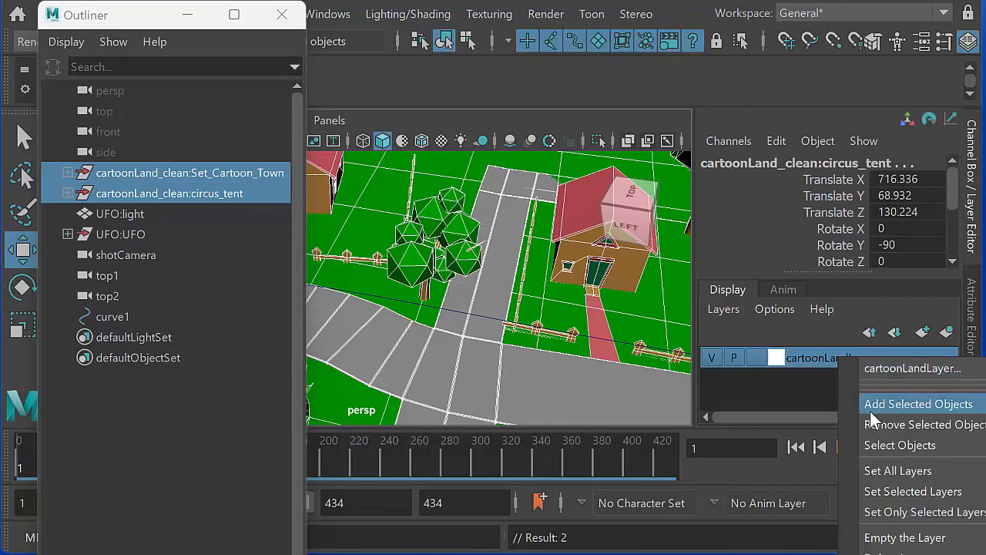
click(863, 402)
click(712, 360)
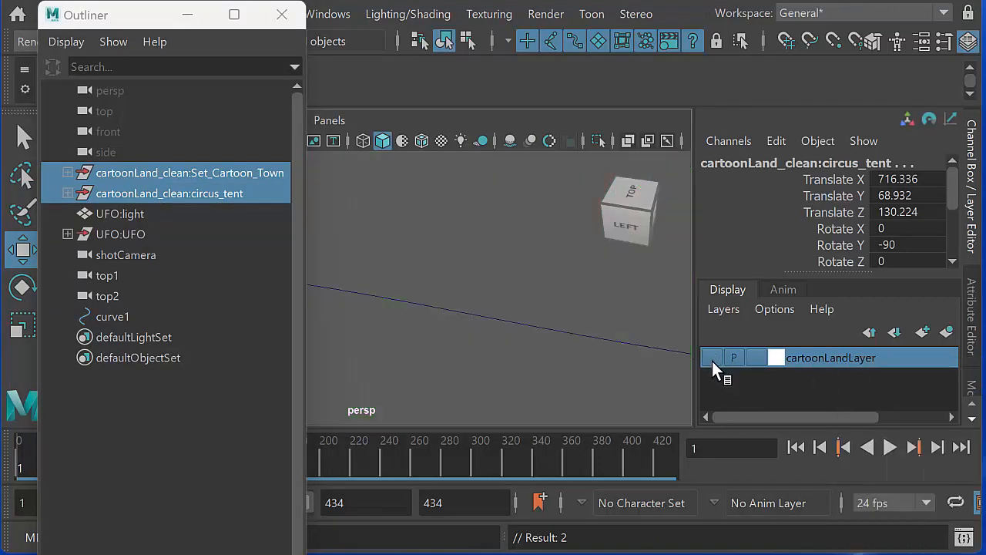
click(282, 15)
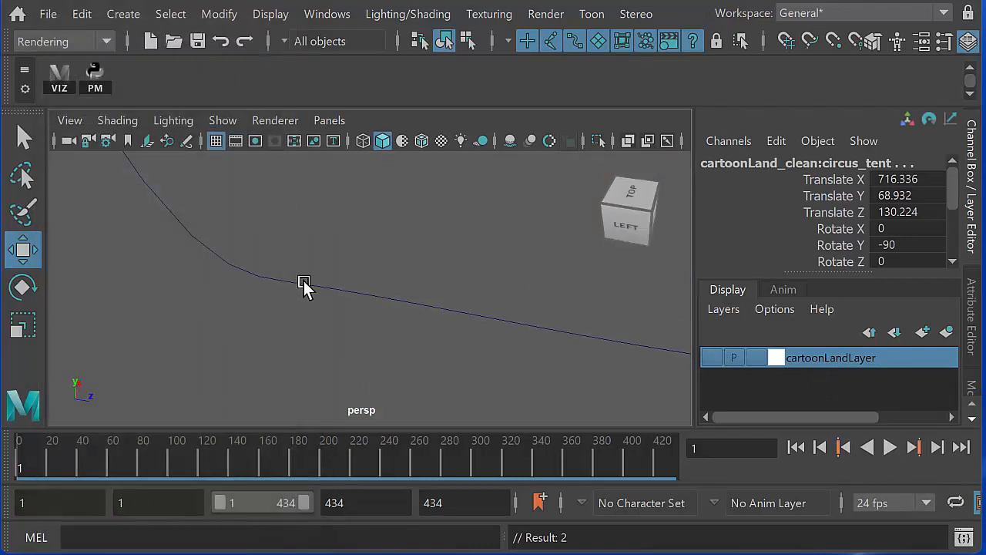
Display the curve's control vertices and raise the second, third and fourth ones from the high end.
click(396, 300)
alt+right_drag(395, 296, 303, 302)
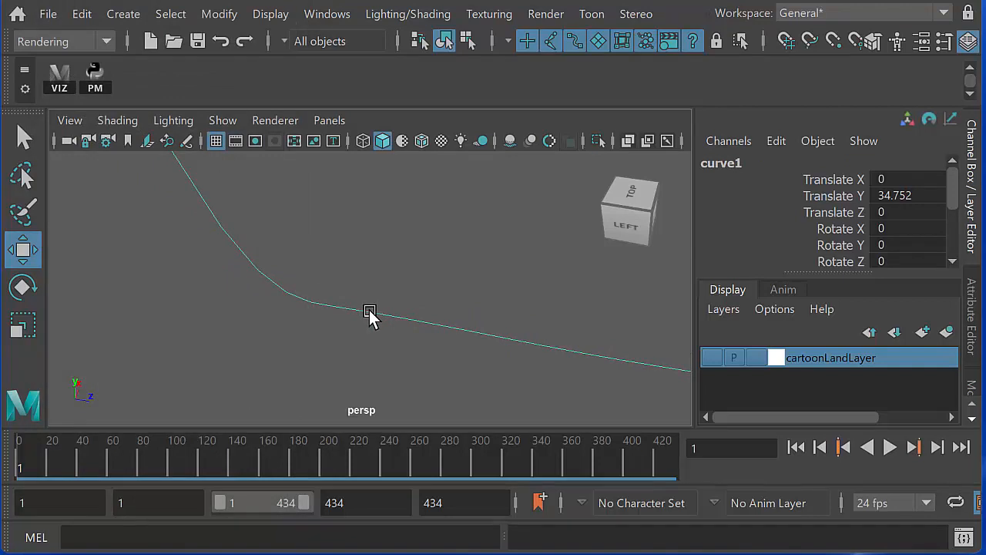
right_drag(370, 316, 248, 286)
drag(294, 275, 332, 341)
drag(309, 230, 304, 179)
drag(352, 293, 385, 343)
drag(368, 248, 368, 218)
click(428, 322)
drag(433, 272, 439, 245)
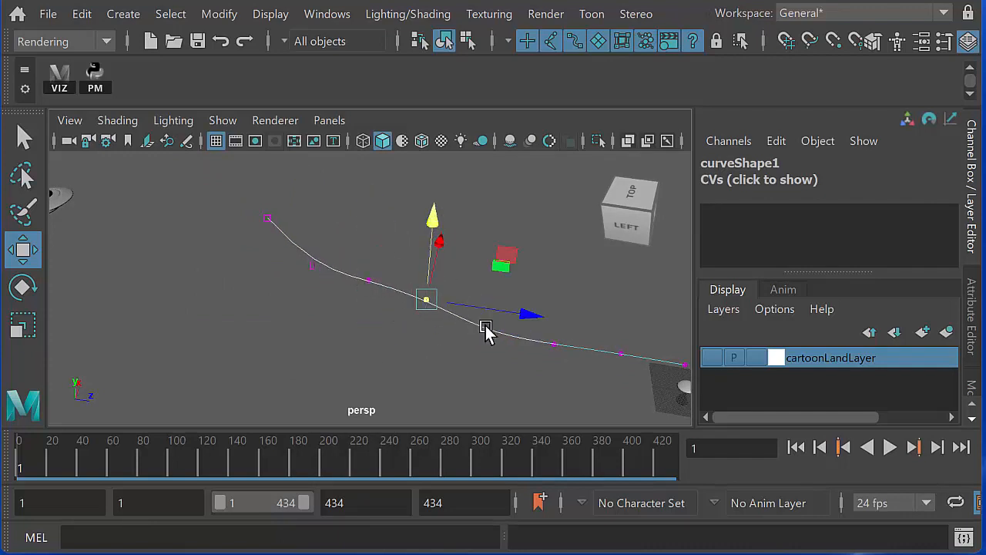
Raise the fifth, sixth and seventh control vertices slightly to continue the slope towards the disc.
click(487, 328)
drag(496, 279, 503, 267)
alt+middle_drag(483, 319, 376, 290)
alt+drag(413, 320, 463, 353)
drag(450, 273, 453, 256)
drag(507, 314, 527, 358)
drag(522, 288, 522, 283)
Smooth the descent by lowering the fourth to sixth control vertices and fine-tuning the third one's height.
drag(303, 262, 476, 352)
drag(384, 255, 384, 273)
drag(435, 296, 519, 352)
drag(480, 269, 484, 282)
mouse_move(242, 238)
mouse_down()
mouse_move(272, 282)
mouse_move(259, 235)
mouse_up()
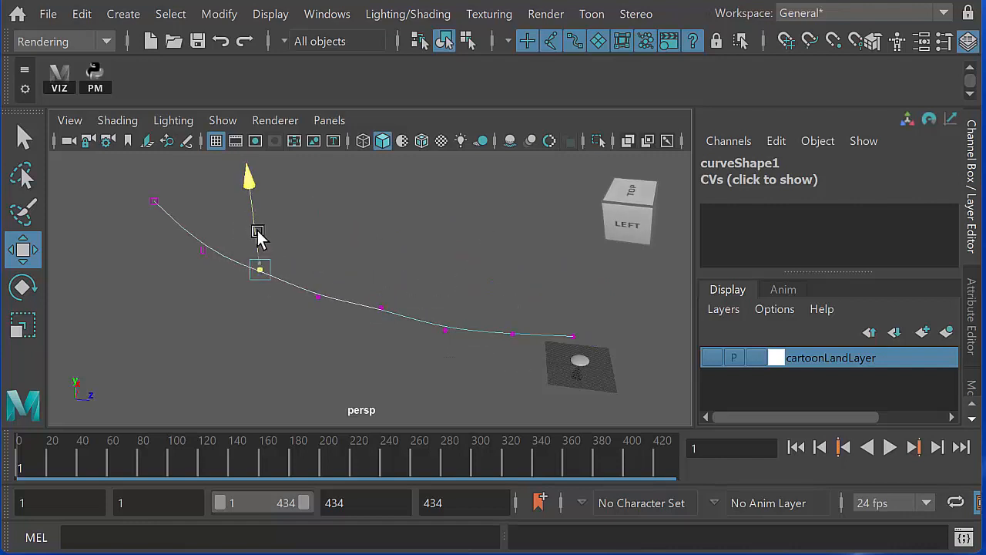
Return the curve to object mode and make cartoonLandLayer visible again, with the persp view maximized.
right_click(363, 316)
right_click(366, 312)
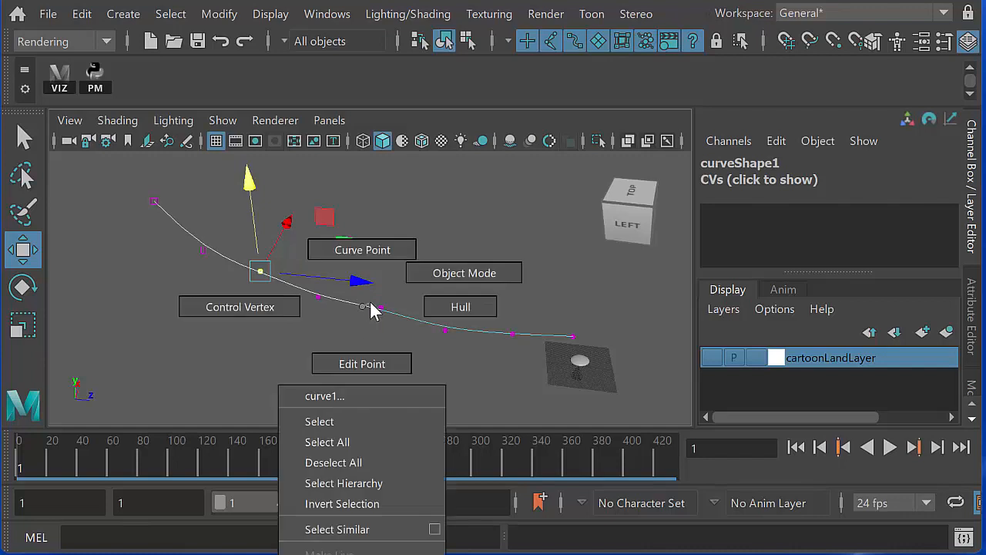
click(455, 273)
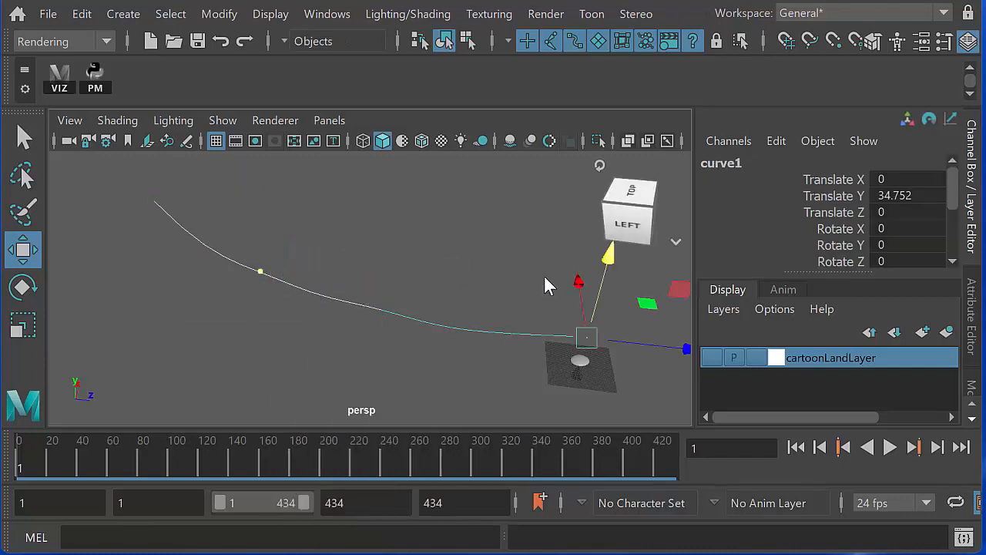
key(space)
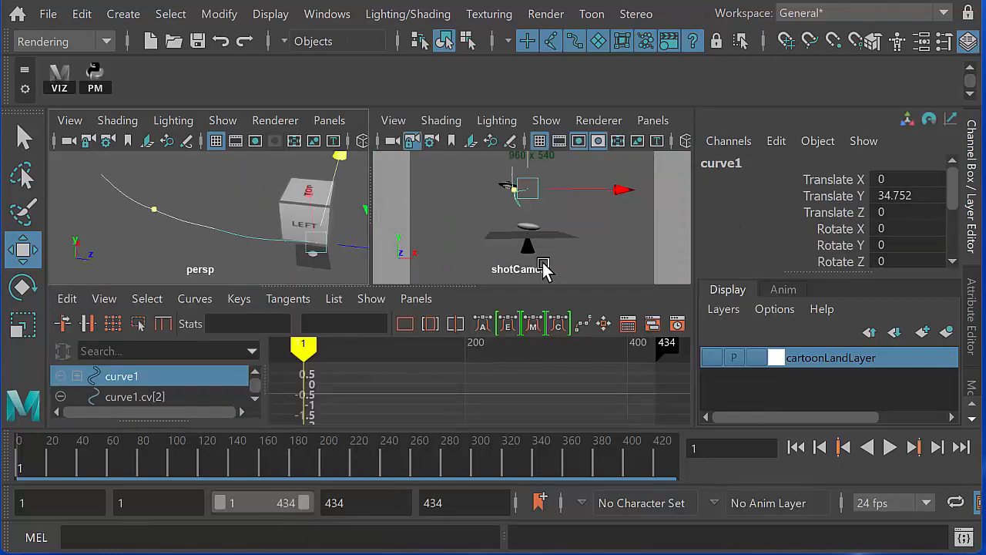
click(711, 358)
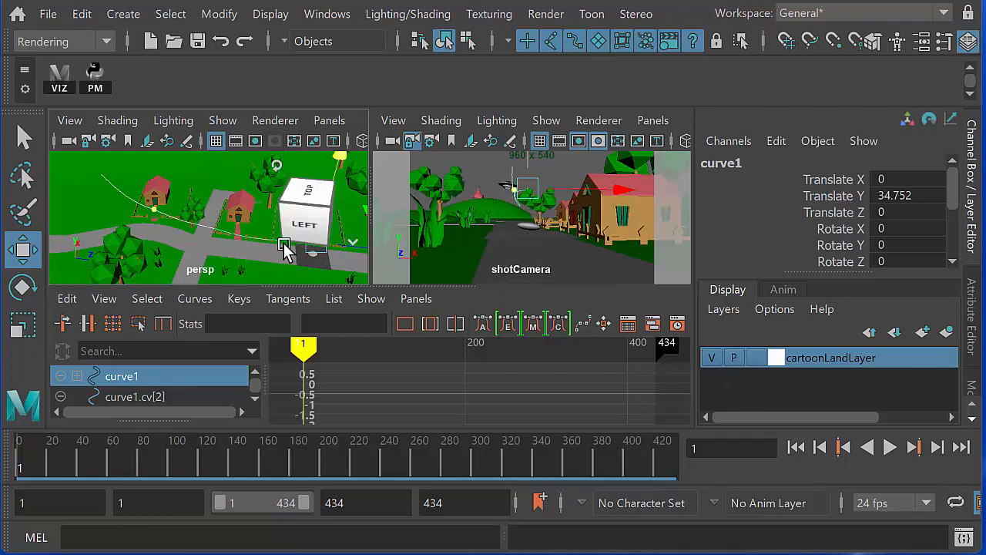
key(space)
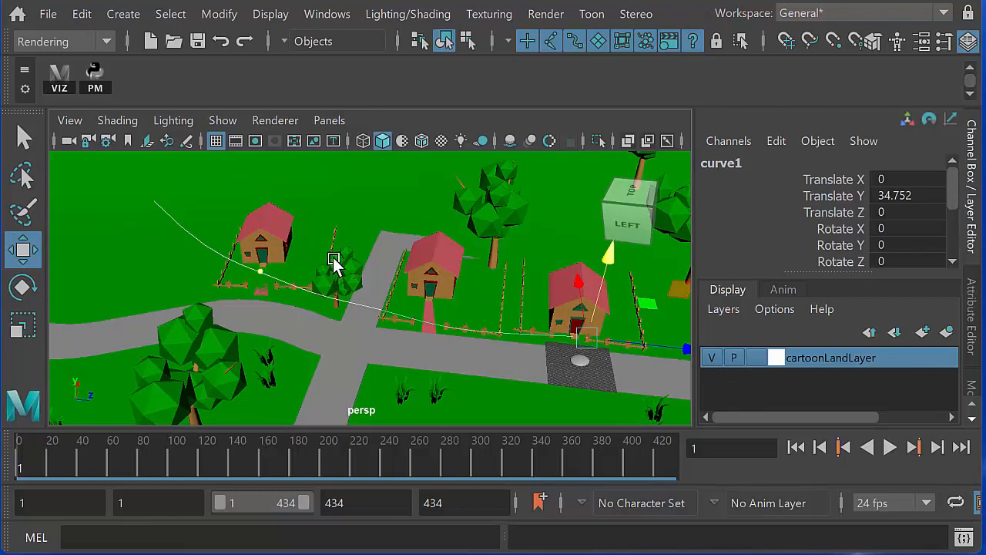
Move the UFO body towards the curve's high end, to about Translate Z -115.738 and Translate Y 29.417.
alt+middle_drag(334, 257, 364, 268)
alt+right_drag(364, 267, 202, 251)
alt+middle_drag(251, 255, 250, 272)
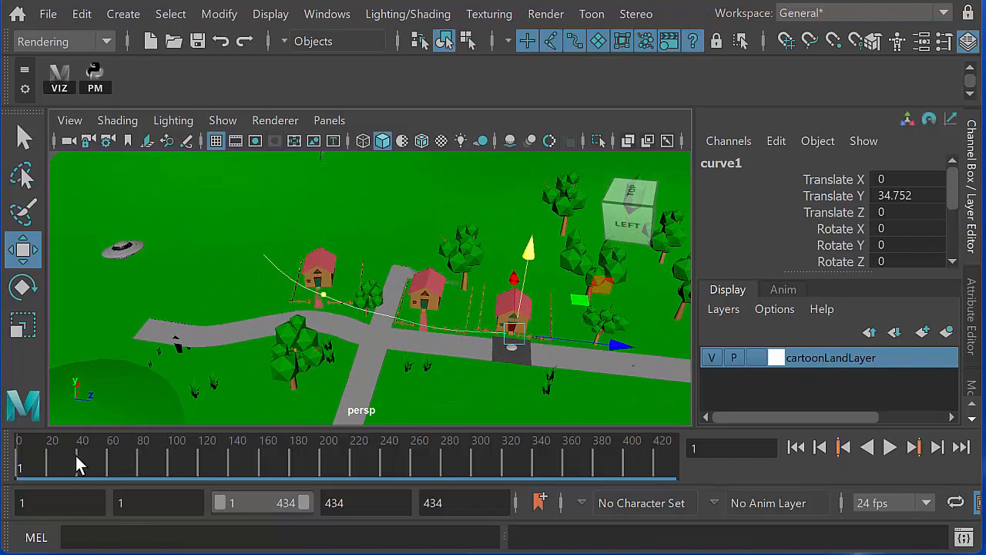
alt+middle_drag(168, 305, 240, 324)
alt+right_drag(240, 324, 271, 322)
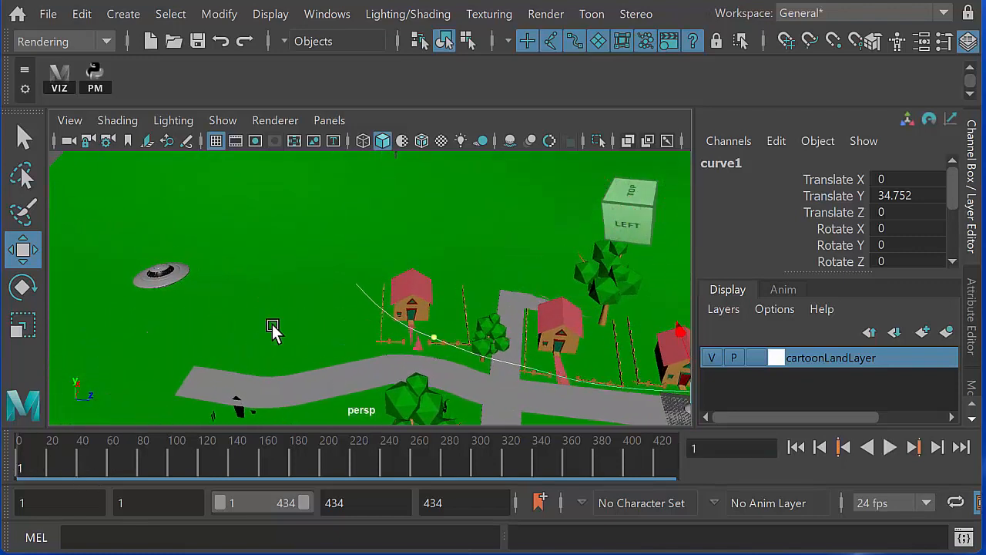
click(166, 281)
drag(257, 286, 400, 301)
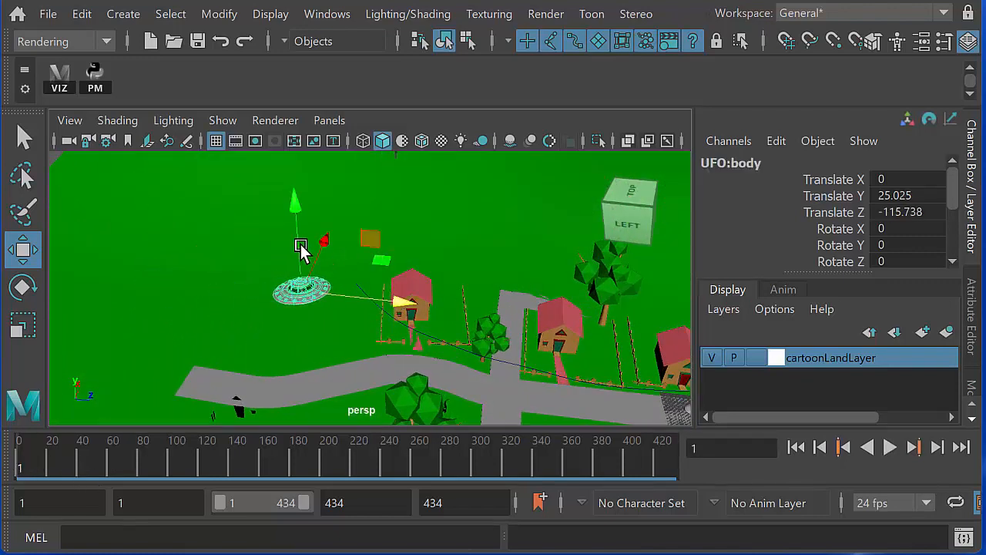
drag(300, 251, 305, 237)
alt+middle_drag(326, 326, 291, 307)
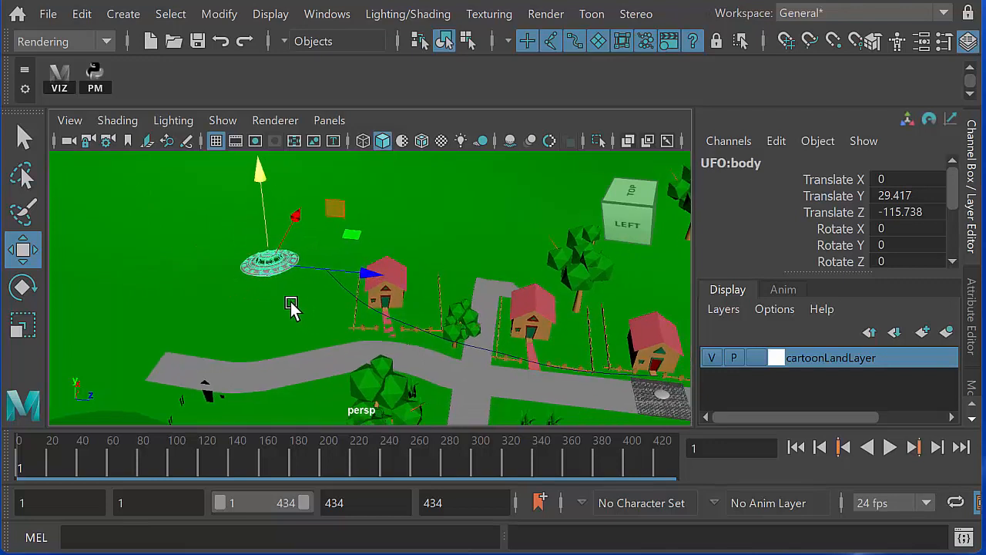
Switch to the Animation menu set, hide cartoonLandLayer, and add the curve to the selection after the UFO body.
alt+right_drag(291, 306, 418, 355)
alt+drag(348, 342, 348, 322)
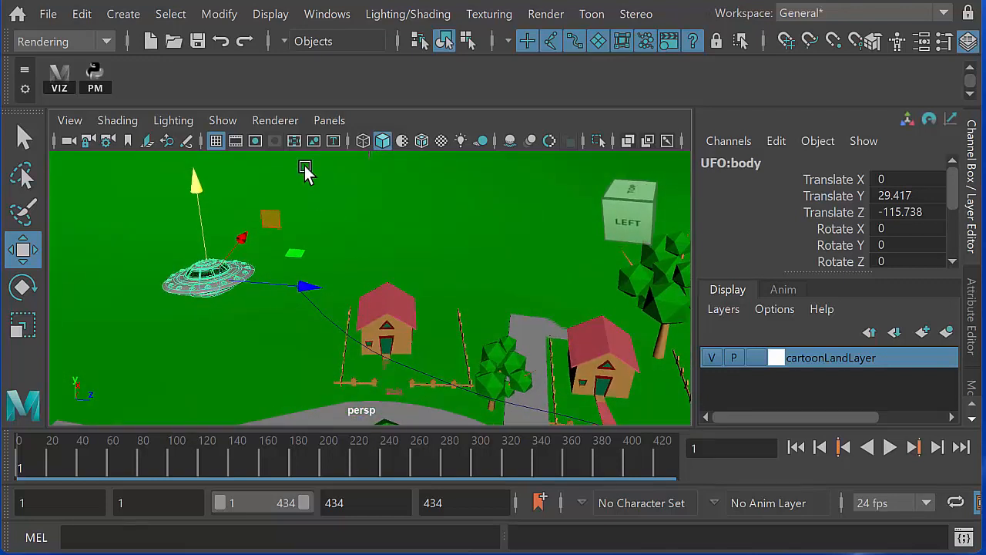
click(107, 41)
click(93, 106)
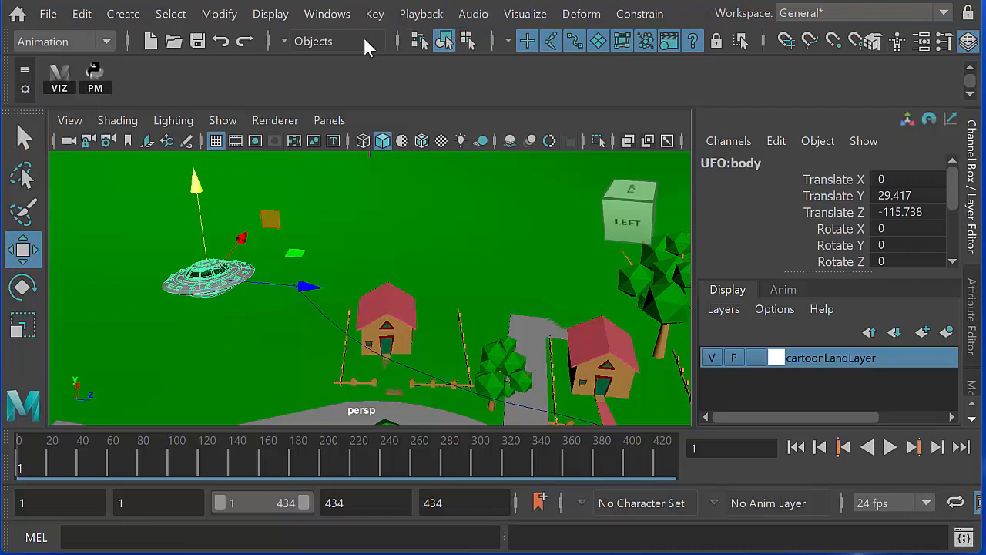
click(637, 16)
click(638, 15)
alt+right_drag(246, 315, 313, 326)
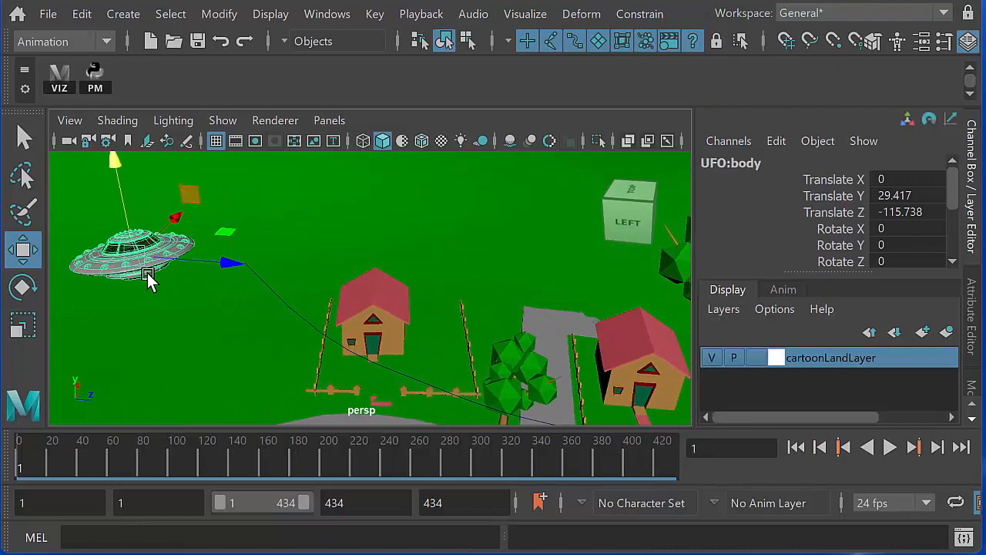
click(712, 358)
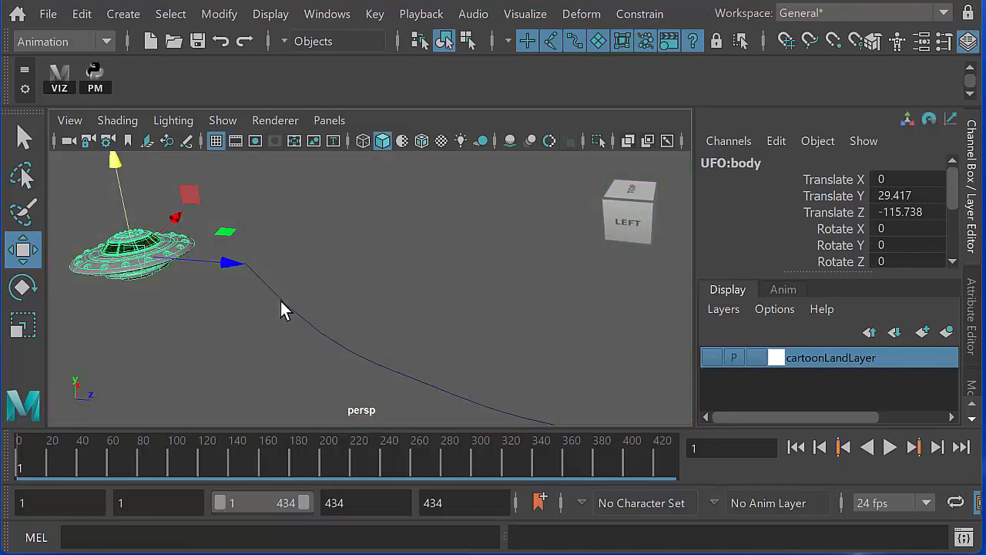
click(282, 306)
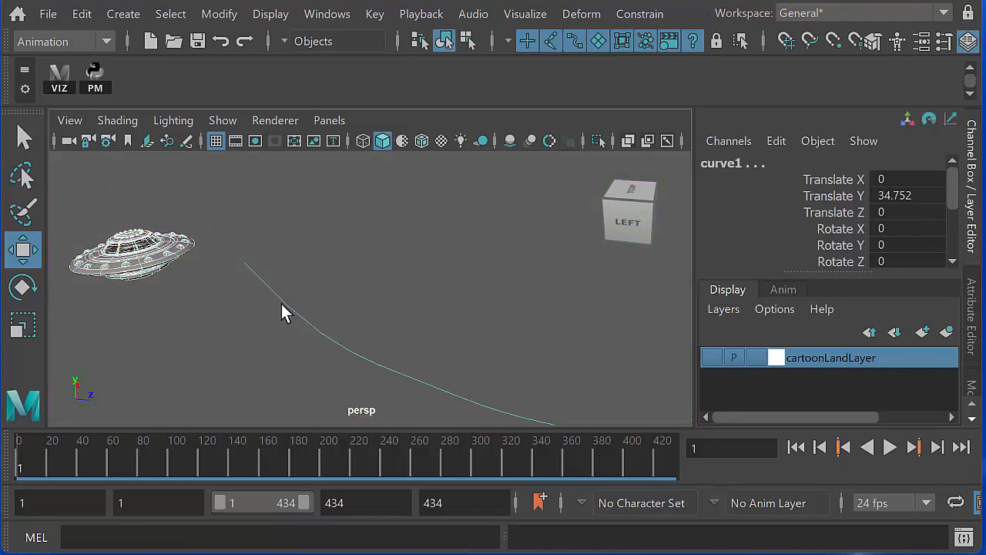
Attach the UFO body to the curve as a motion path over the time slider range, with Follow and Bank enabled.
click(640, 16)
mouse_move(682, 225)
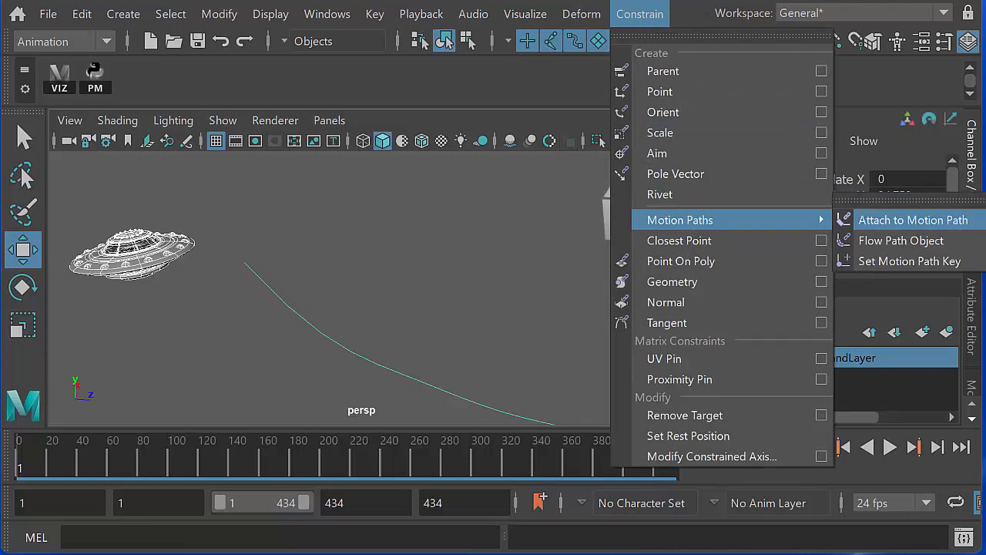
click(977, 219)
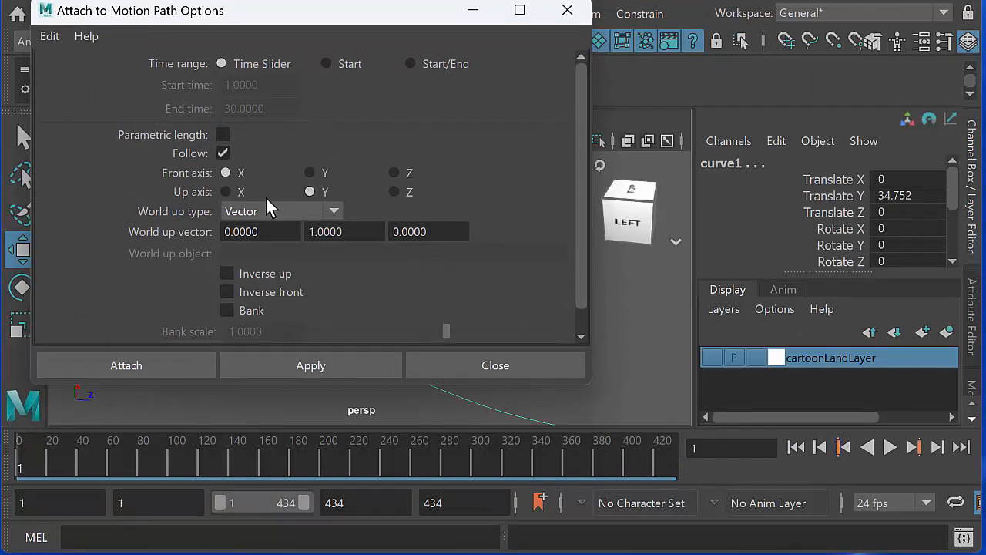
drag(332, 16, 708, 80)
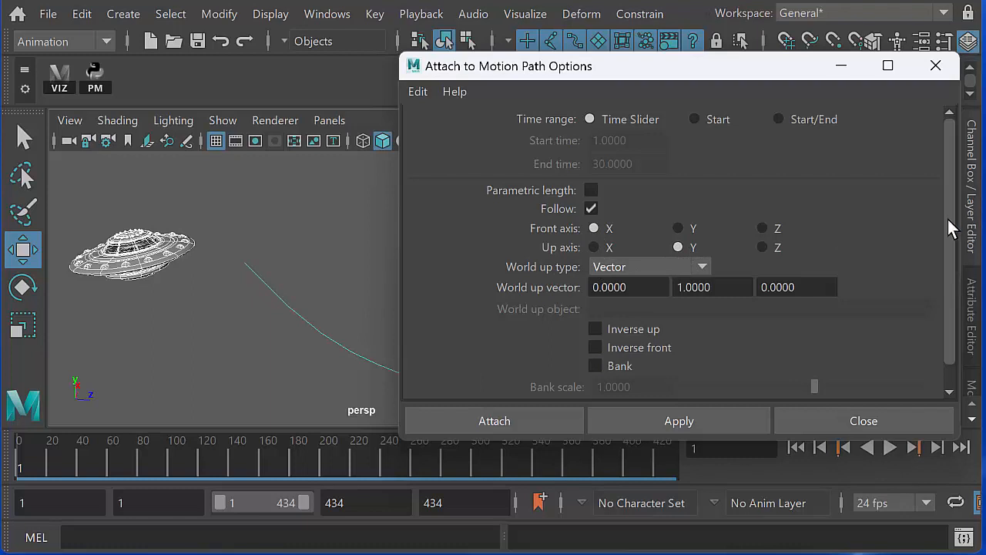
drag(947, 218, 947, 277)
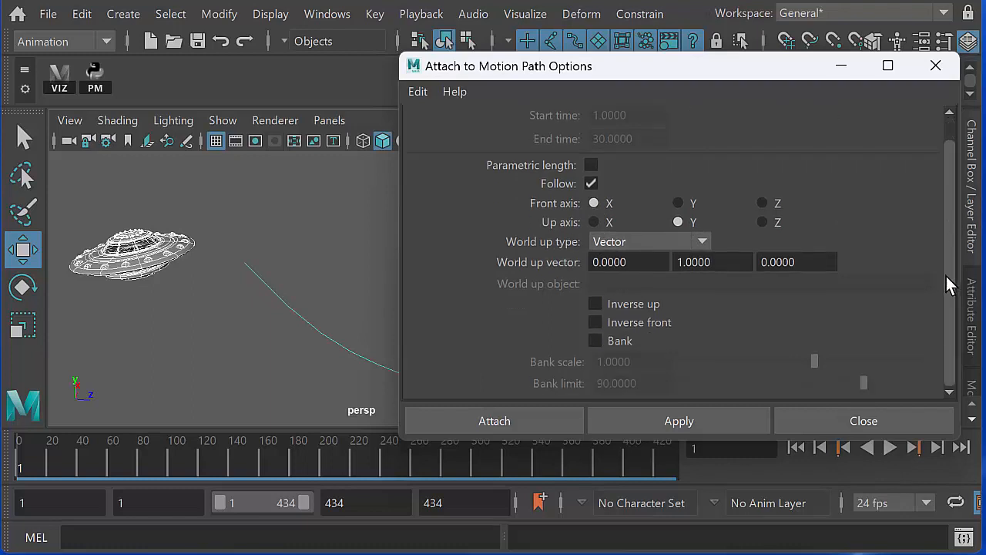
click(597, 339)
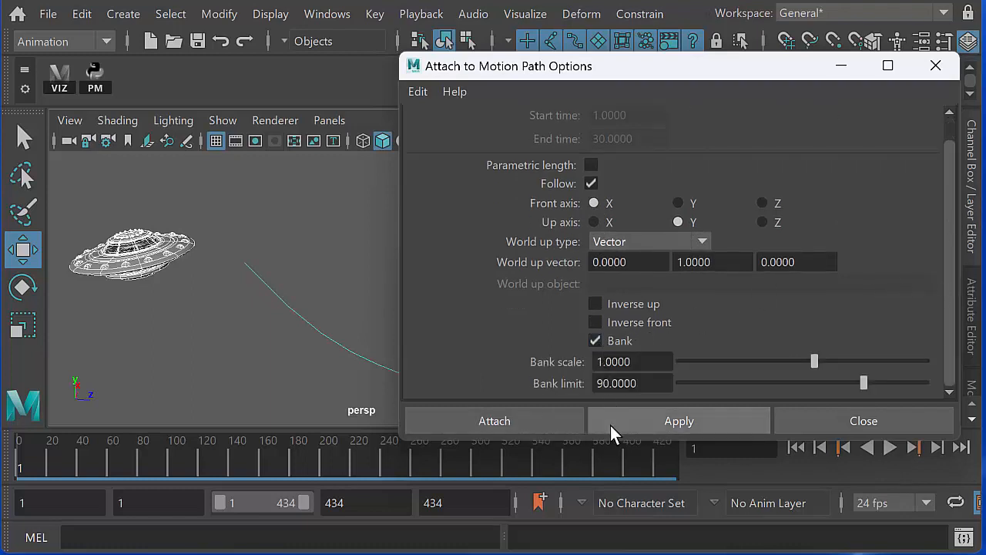
click(634, 423)
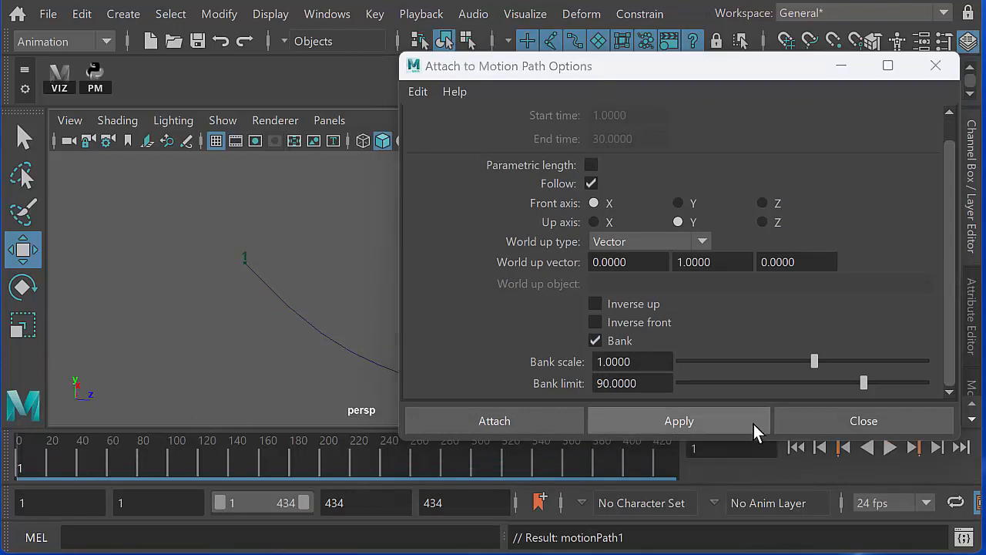
click(807, 425)
Scrub the timeline and examine where the attached UFO sits relative to the motion path.
alt+right_drag(468, 274, 171, 242)
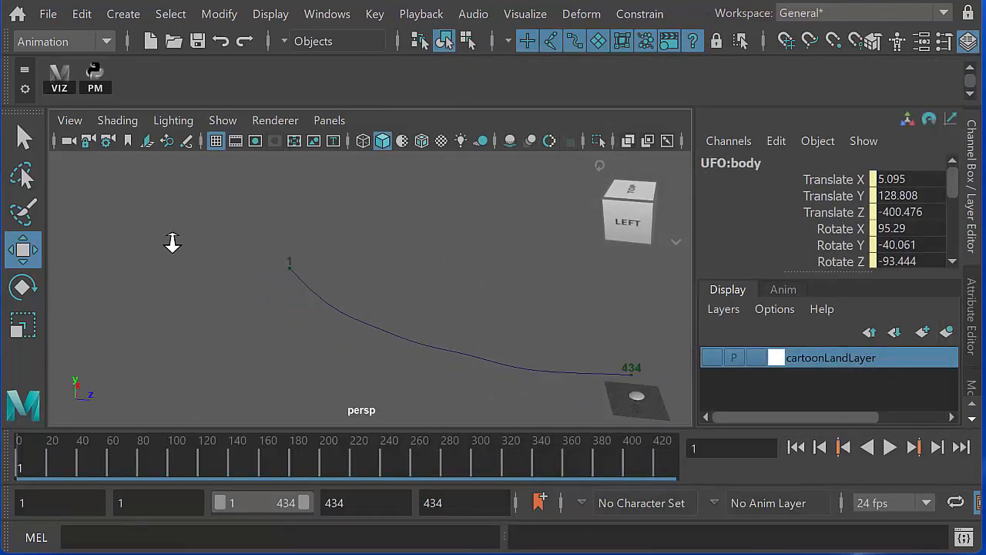
alt+middle_drag(298, 306, 271, 290)
drag(524, 448, 20, 453)
alt+middle_drag(267, 340, 302, 329)
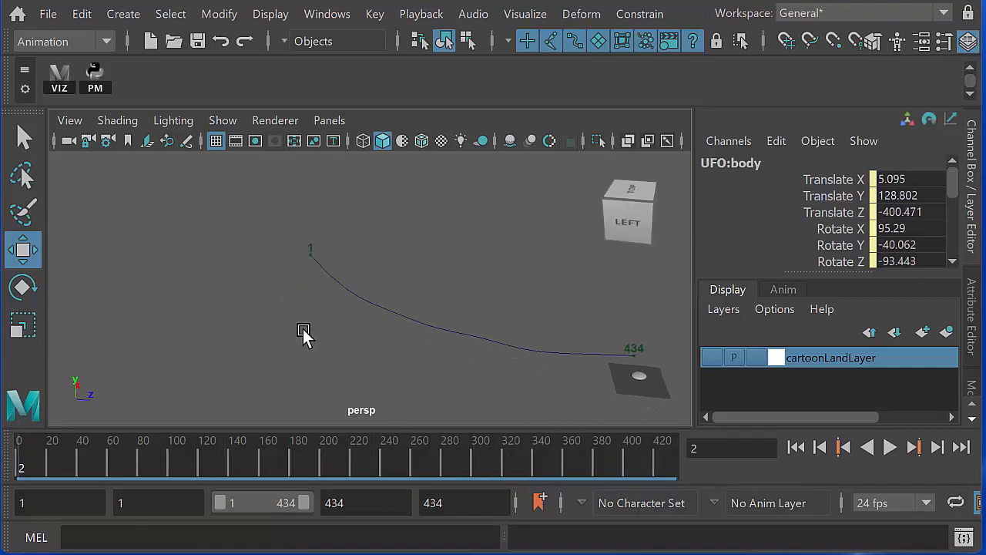
alt+right_drag(302, 329, 145, 302)
alt+middle_drag(260, 293, 310, 330)
alt+right_drag(310, 330, 197, 308)
alt+middle_drag(267, 309, 319, 363)
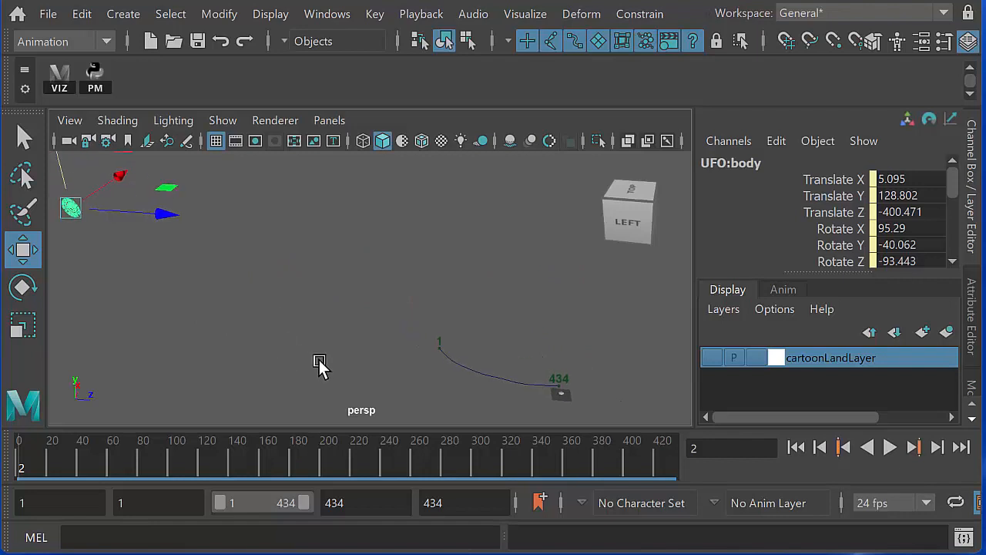
alt+right_drag(319, 363, 269, 352)
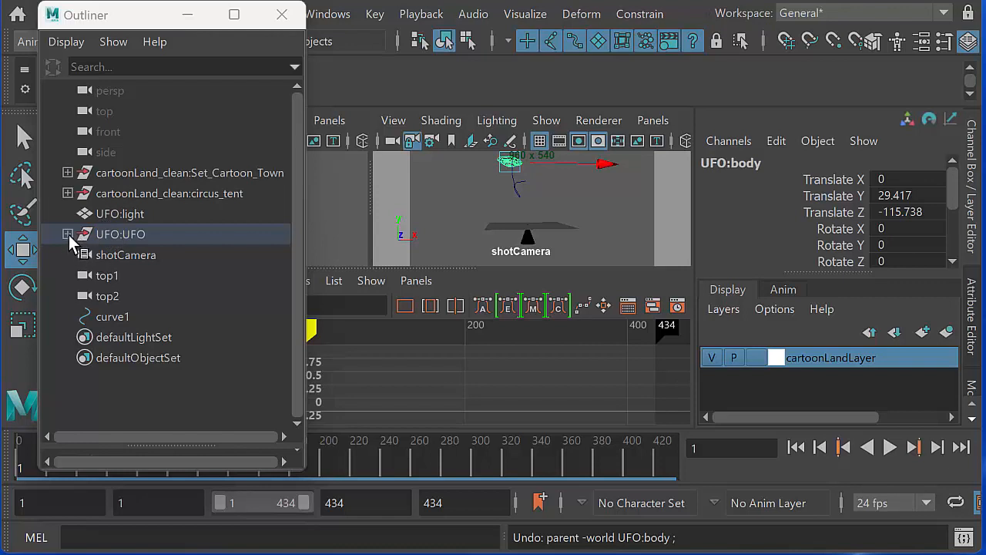
Unparent UFO:body from the UFO:UFO group in the Outliner, and delete UFO:light, UFO:UFO and UFO:hatch.
click(67, 235)
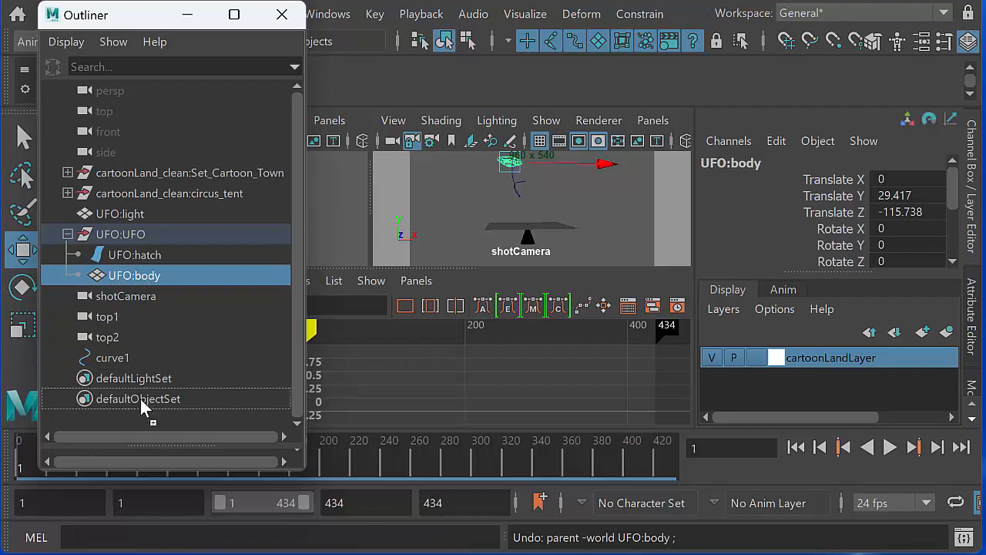
middle_drag(140, 410, 141, 413)
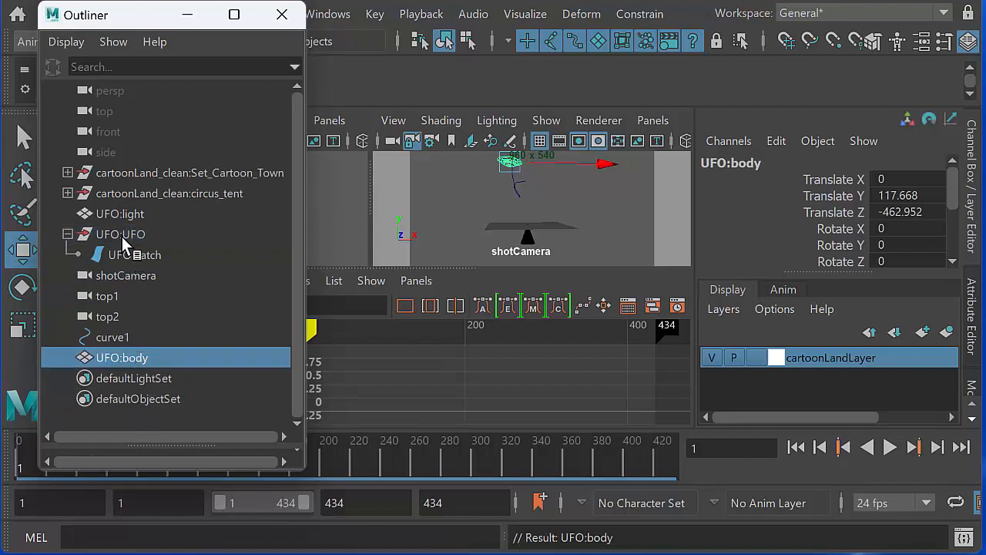
drag(134, 212, 137, 257)
key(Delete)
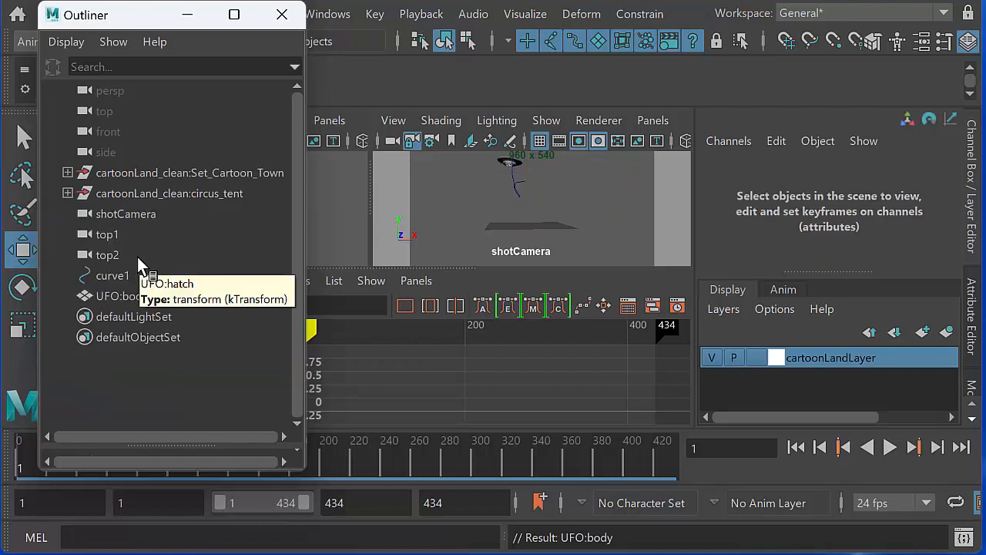
Select the unparented UFO:body and curve1 and attach the body to the curve as its motion path.
click(124, 296)
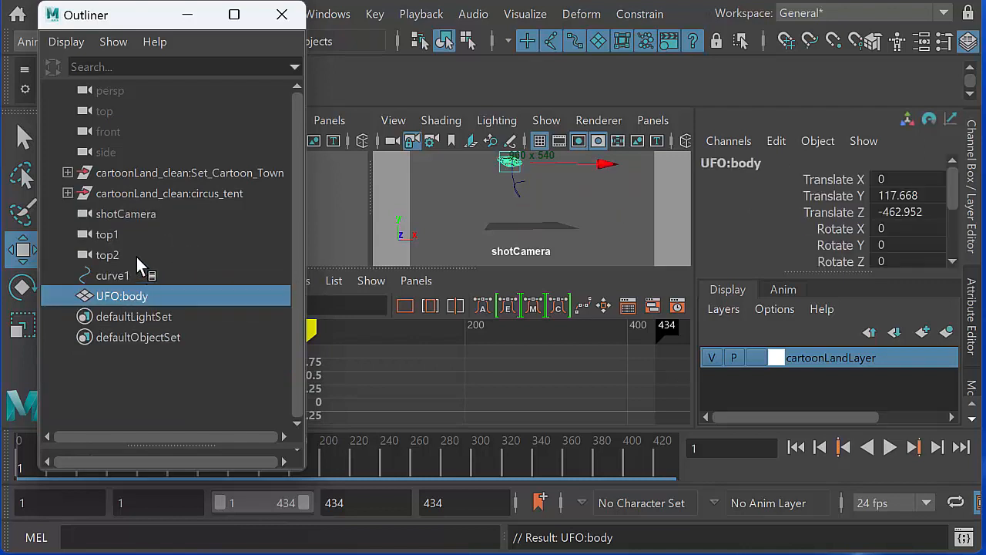
click(188, 17)
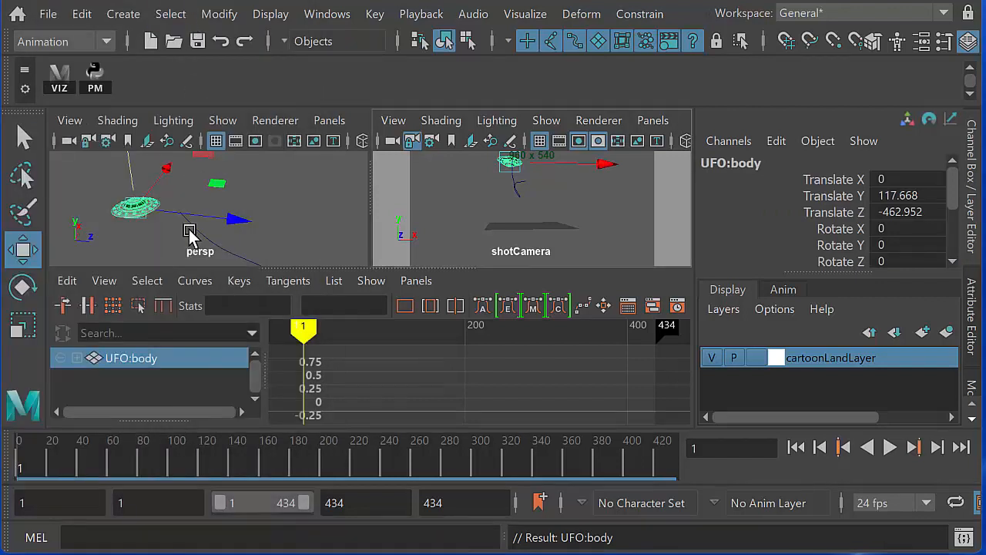
alt+middle_drag(205, 226, 245, 220)
alt+right_drag(245, 220, 302, 225)
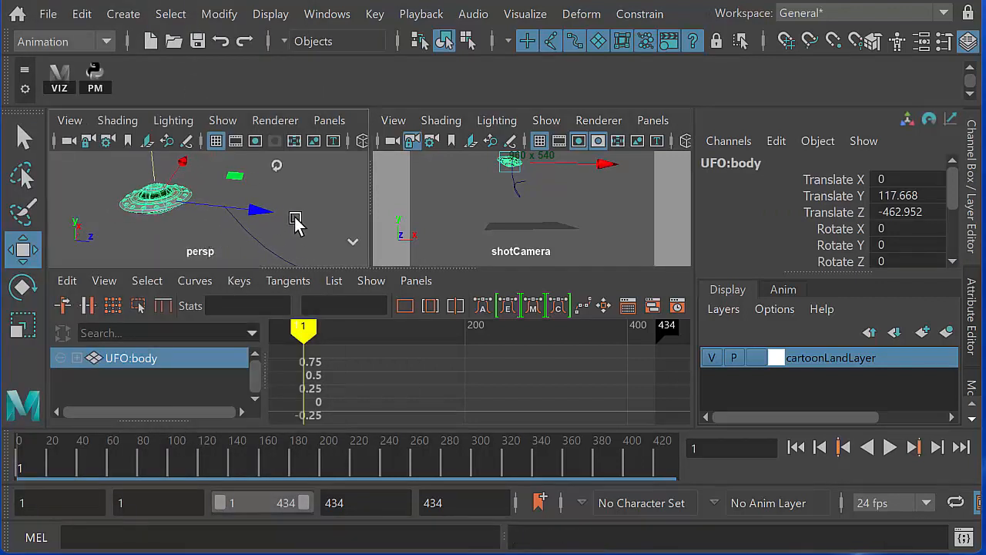
shift+click(254, 242)
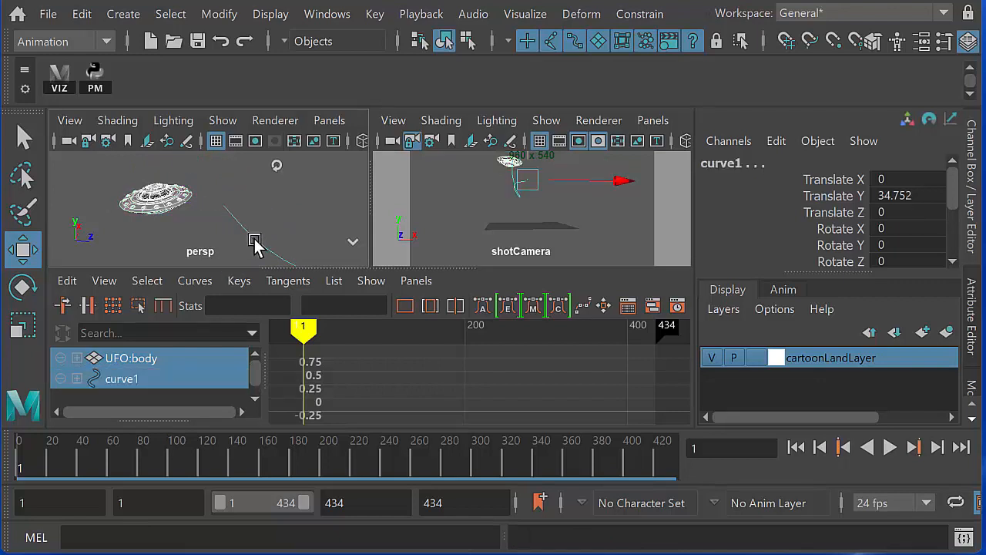
click(636, 17)
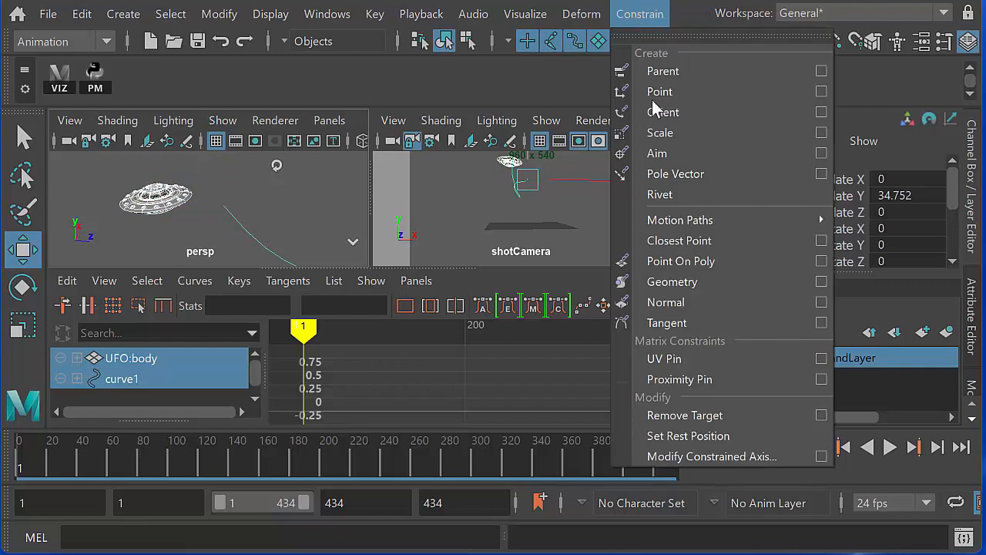
mouse_move(667, 220)
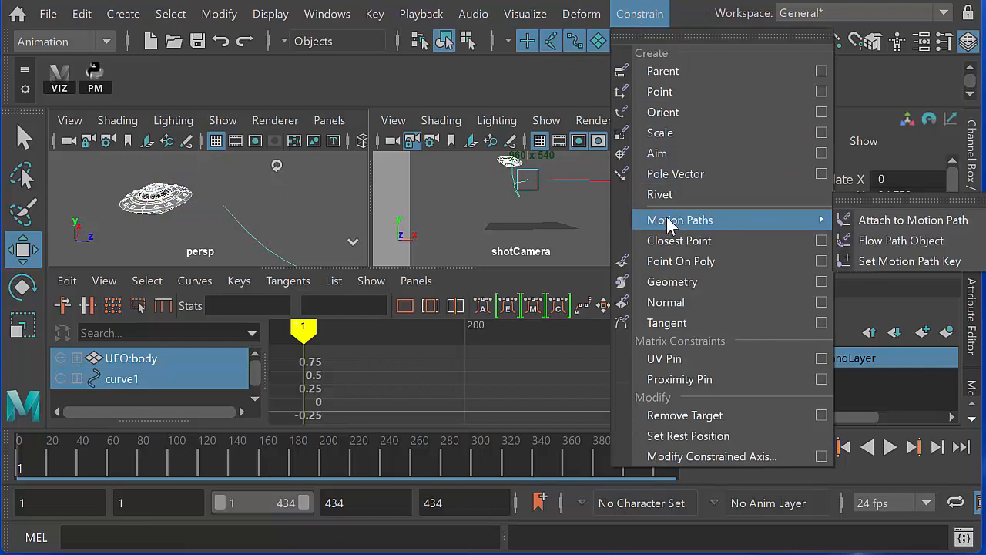
click(905, 218)
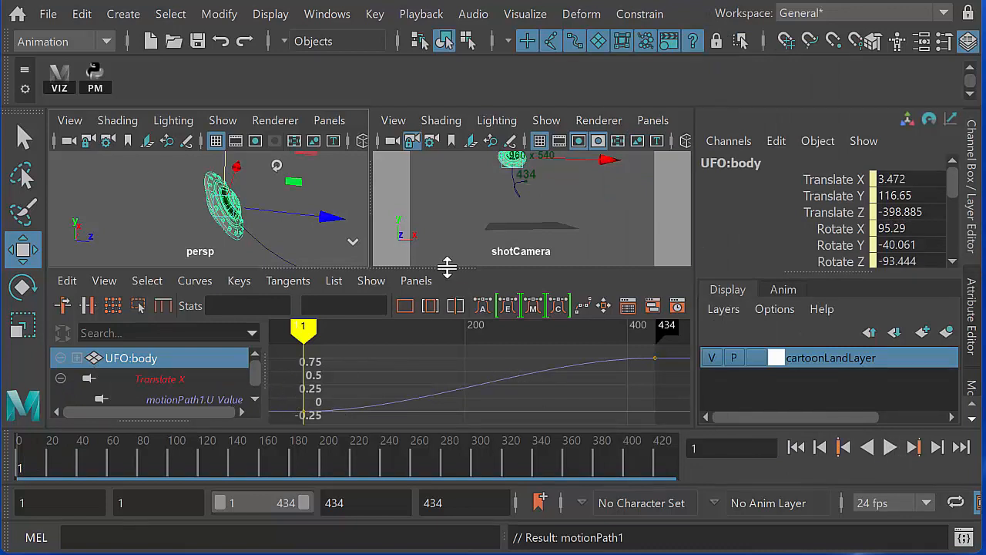
Maximize the shotCamera view, show cartoonLandLayer and play the animation to check the UFO's flight along the path.
key(space)
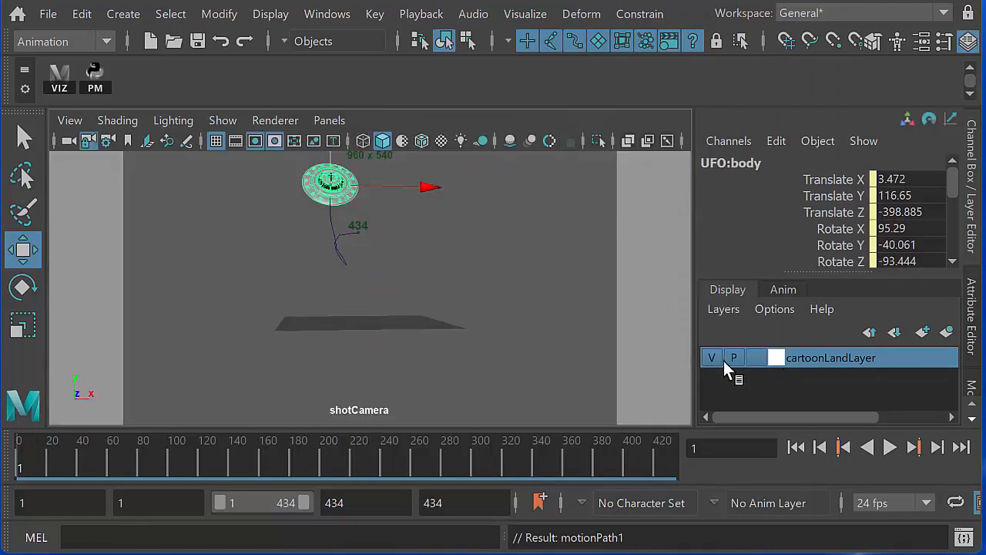
click(713, 358)
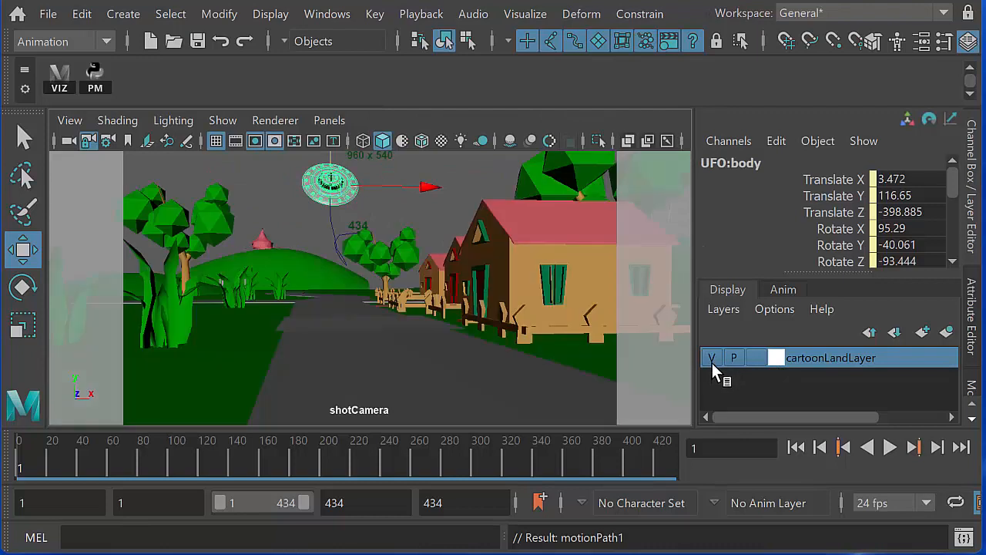
click(462, 191)
click(888, 448)
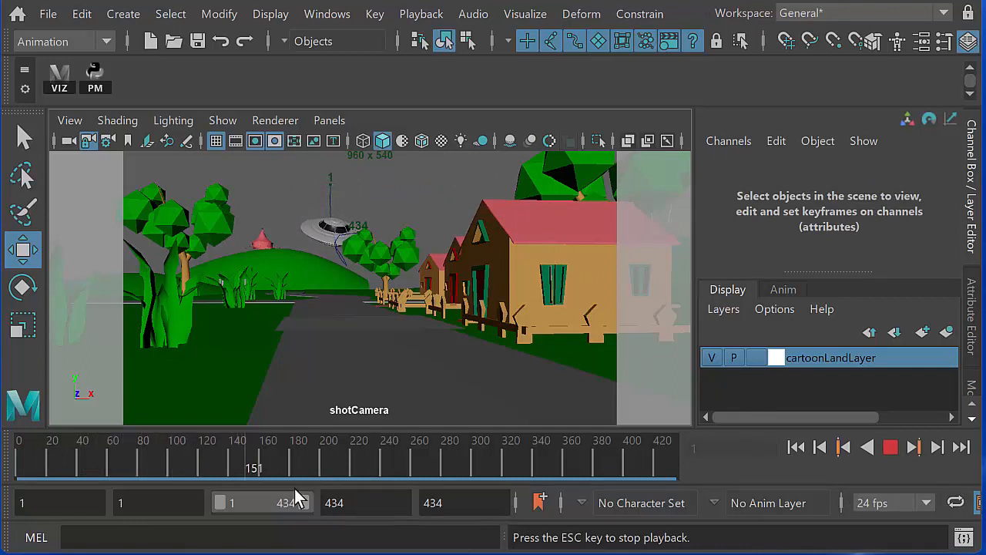
click(890, 448)
Set the animation end time to frame 99 and scrub the timeline to frame 40.
drag(472, 504, 425, 502)
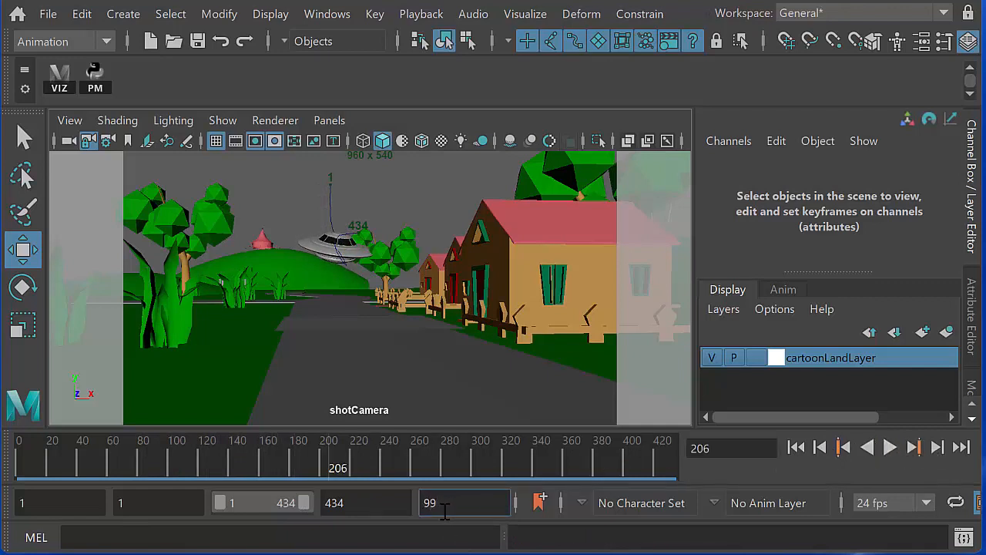
key(Return)
drag(248, 447, 284, 450)
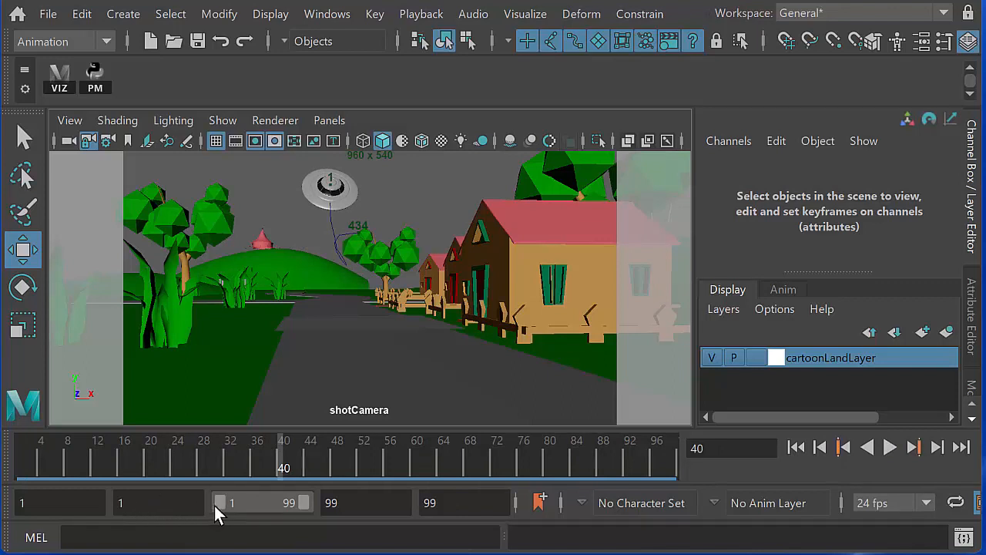
drag(187, 499, 154, 499)
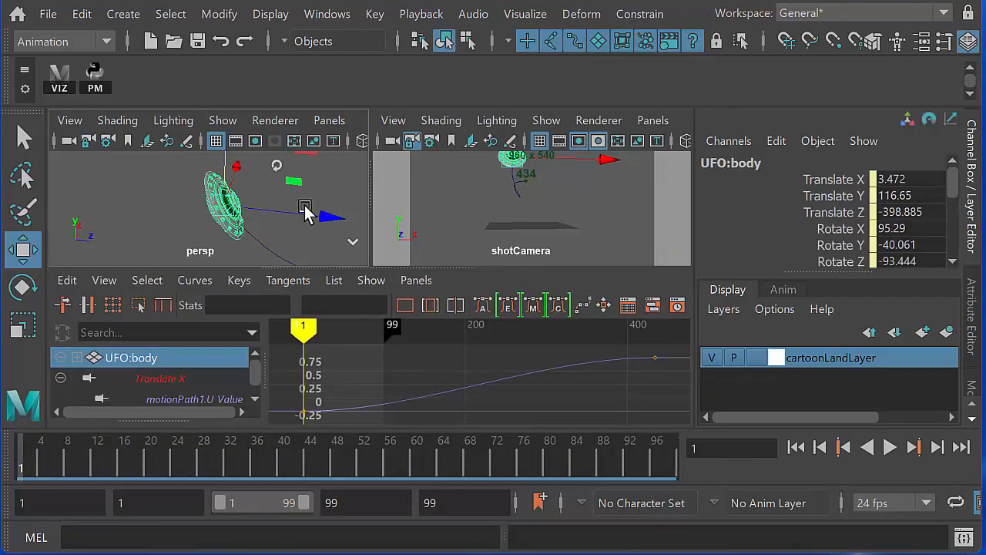
Undo the attachment of the UFO body to the motion path.
key(ctrl+z)
key(ctrl+z)
key(ctrl+z)
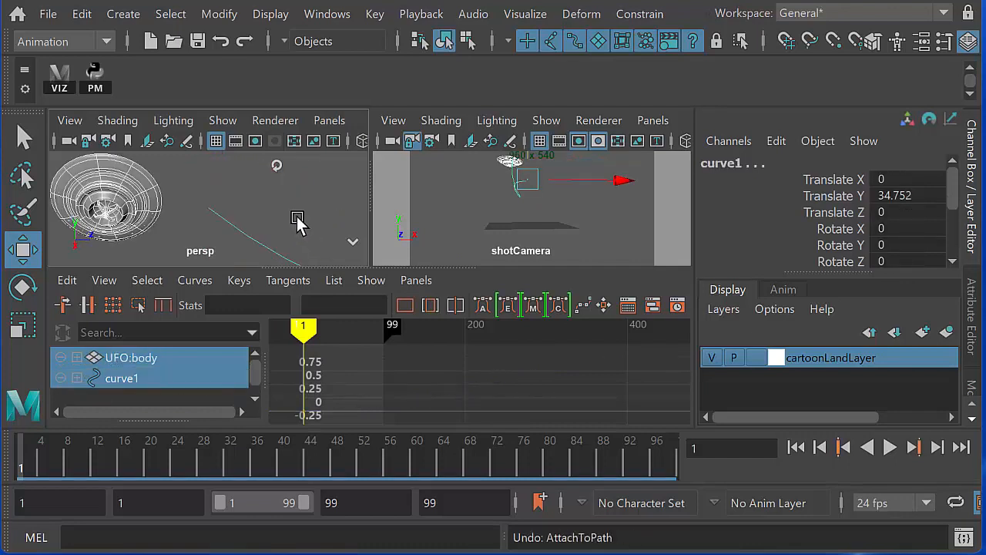
scroll(292, 225, down, 5)
alt+drag(239, 208, 272, 211)
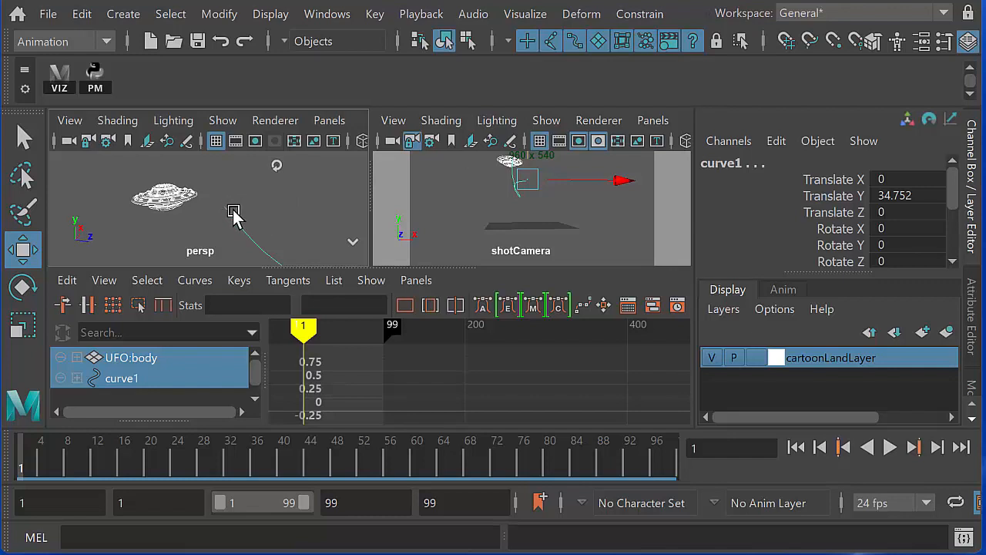
Attach the UFO body to curve1 as a motion path, using a Start/End time range with end time 99.
shift+click(248, 236)
shift+click(270, 245)
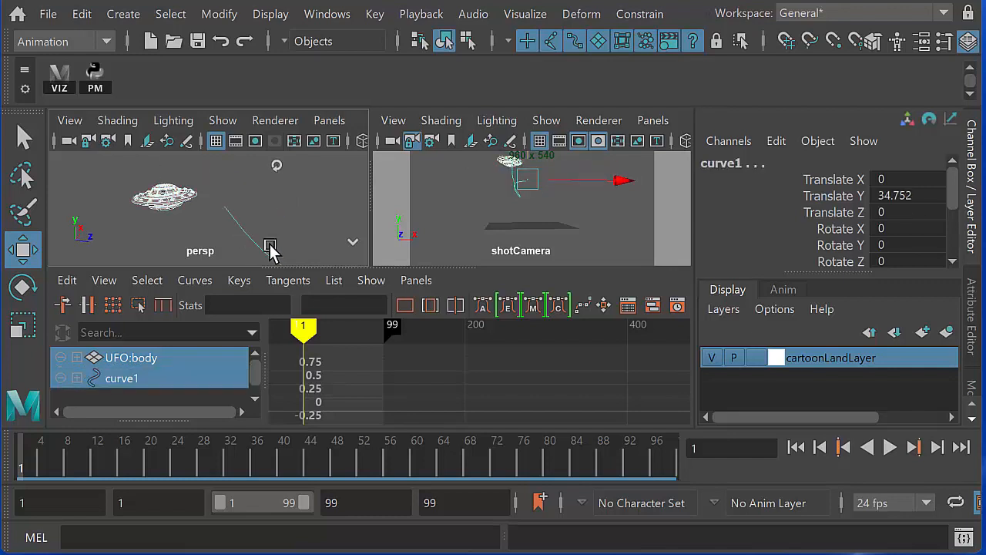
click(639, 15)
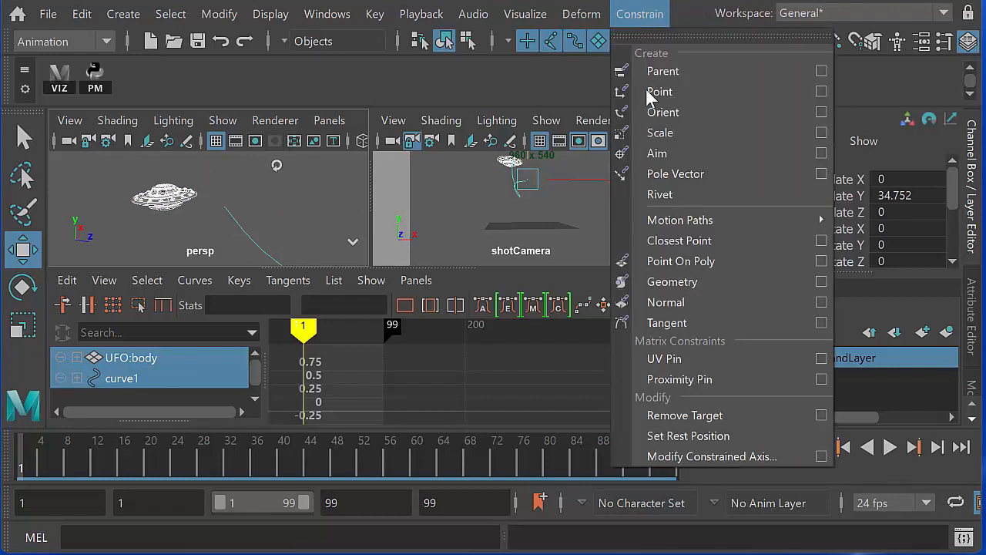
mouse_move(674, 220)
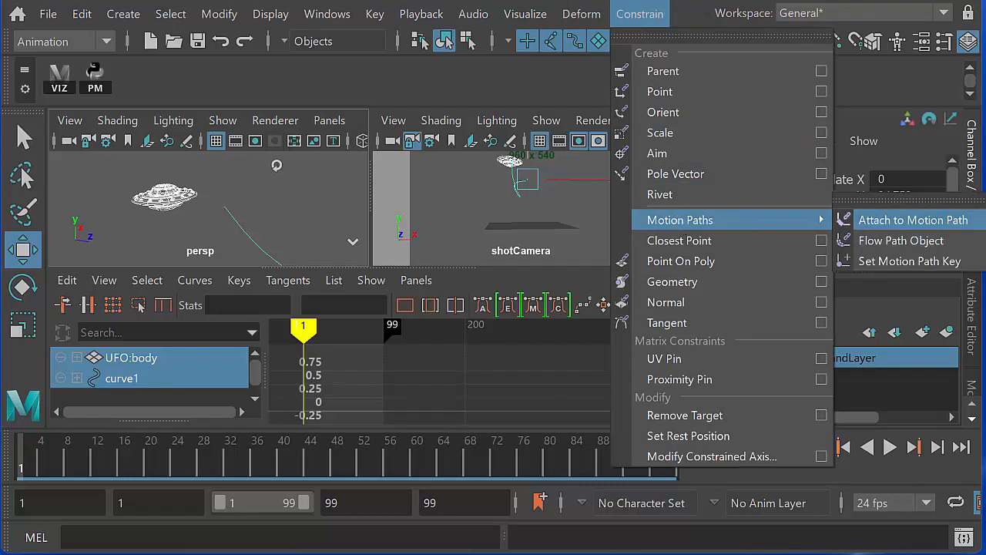
click(983, 220)
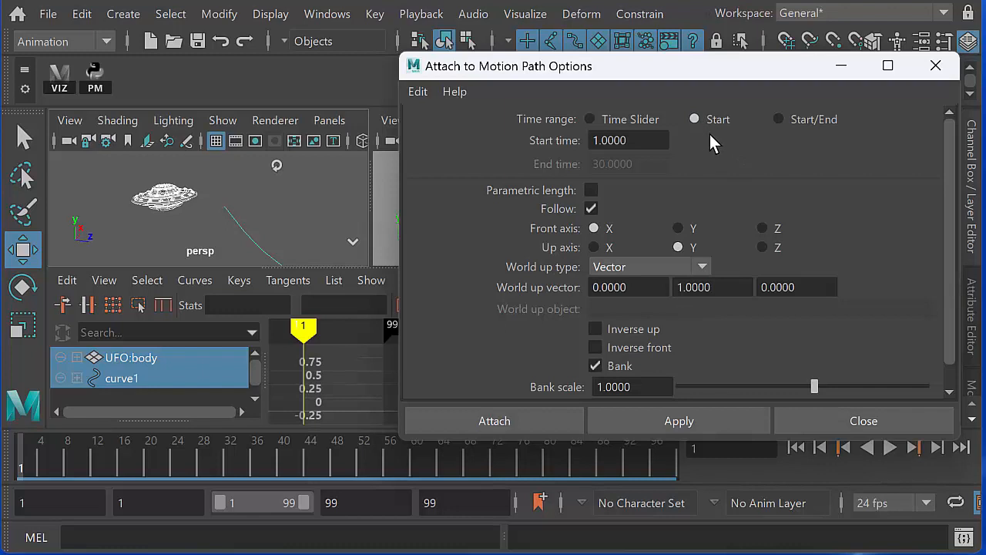
click(779, 119)
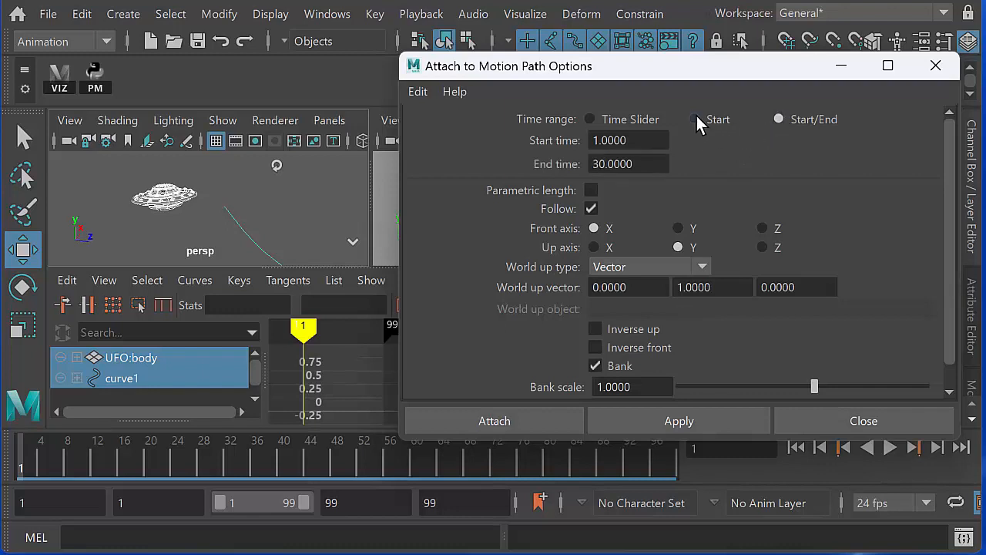
drag(646, 164, 581, 169)
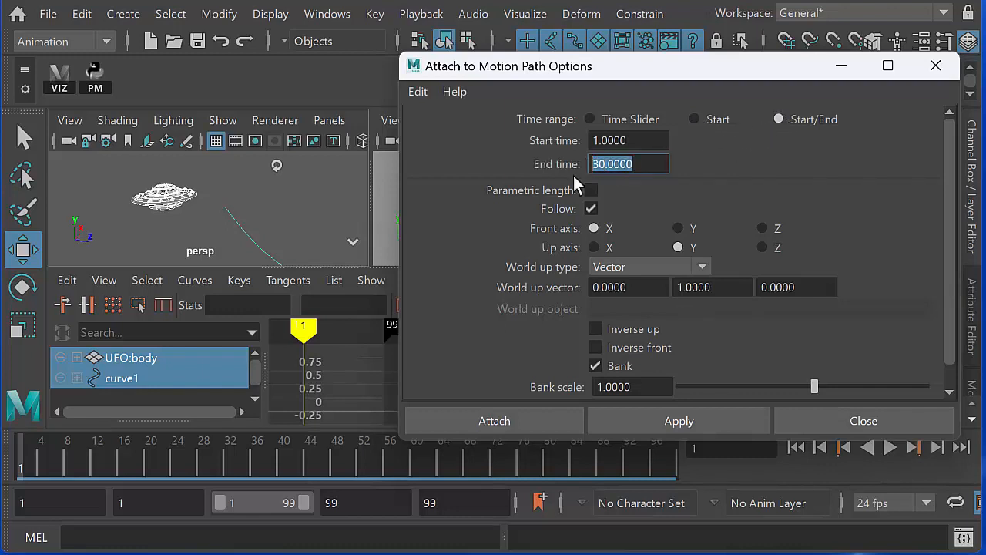
text(999)
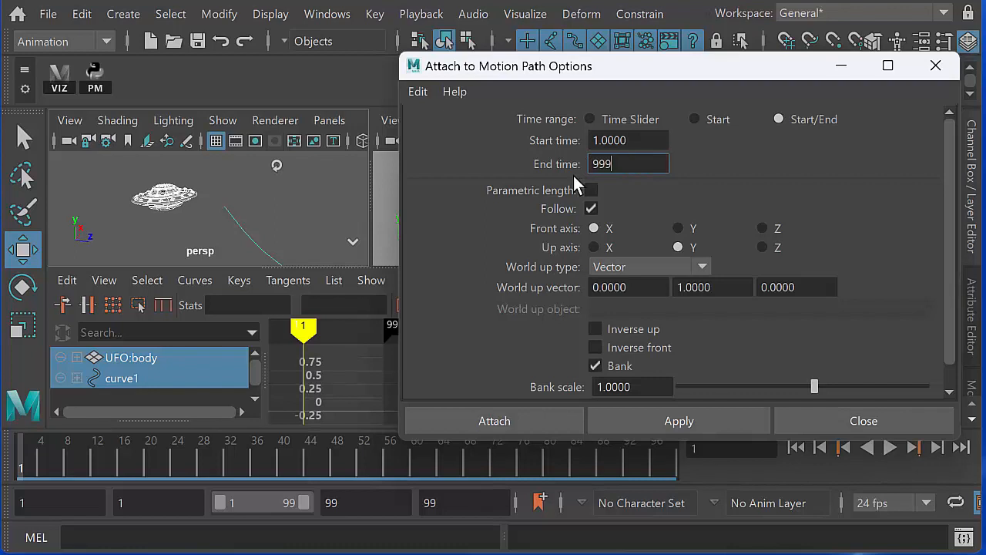
key(BackSpace)
key(Return)
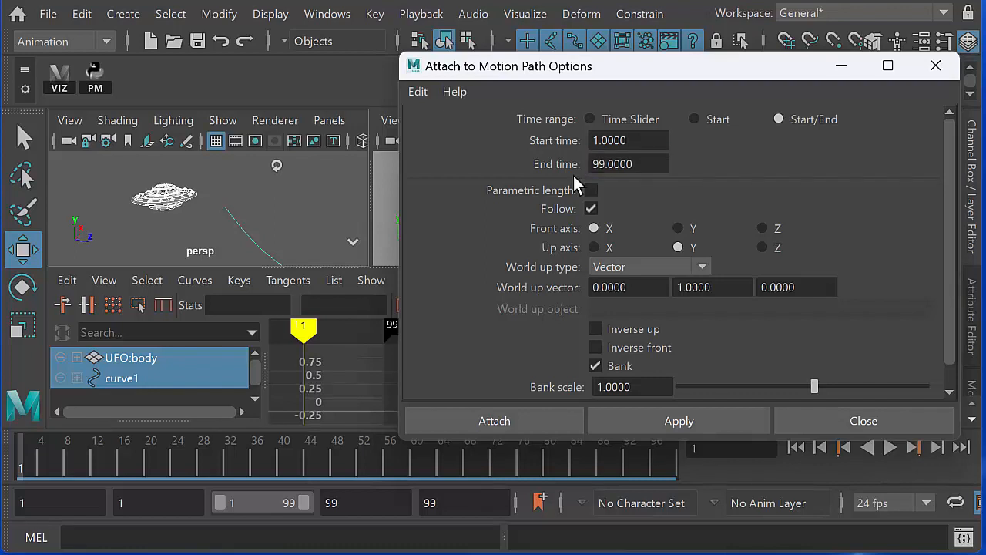
drag(678, 72, 644, 51)
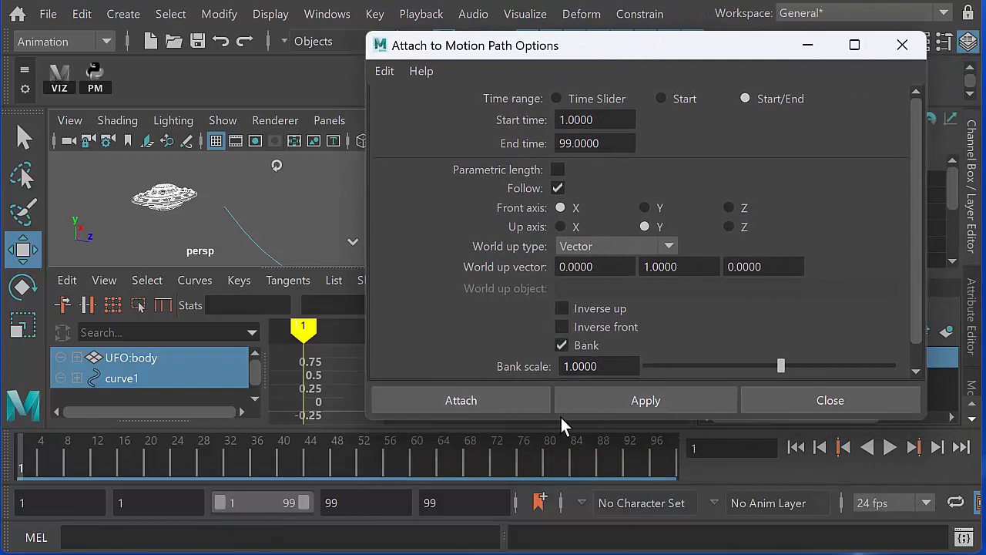
click(651, 401)
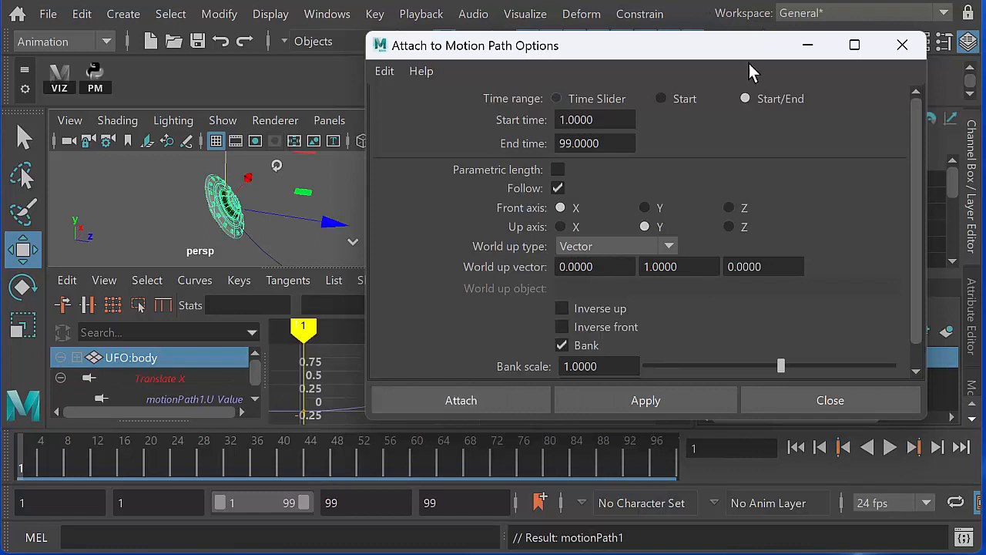
click(814, 400)
Maximize the shotCamera view, show cartoonLandLayer and play the animation to check the 99-frame flight.
key(space)
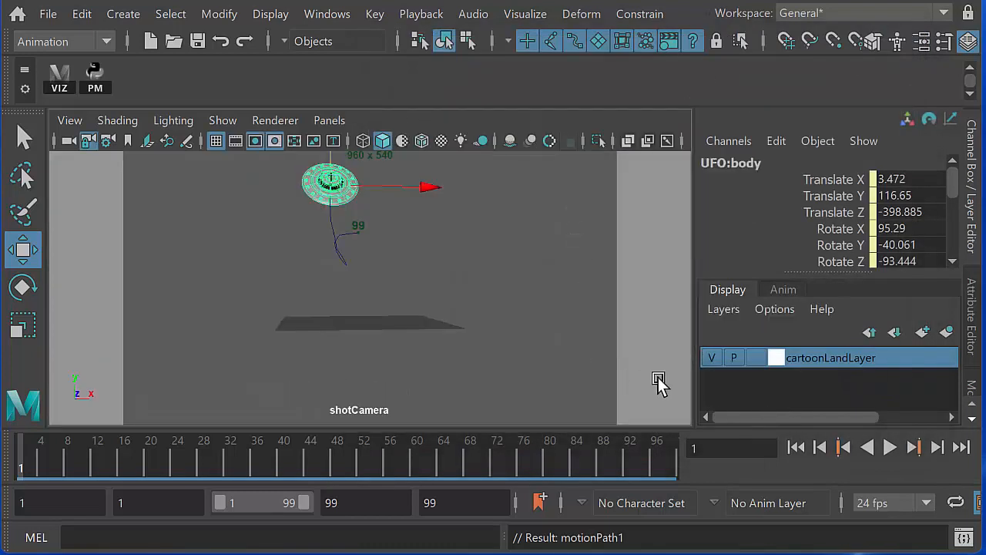
click(711, 359)
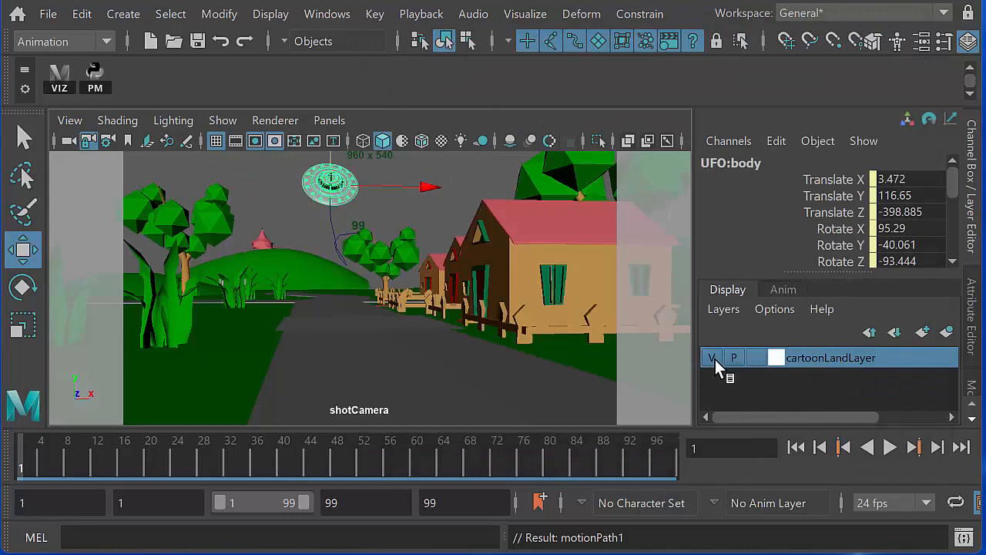
click(482, 174)
click(889, 446)
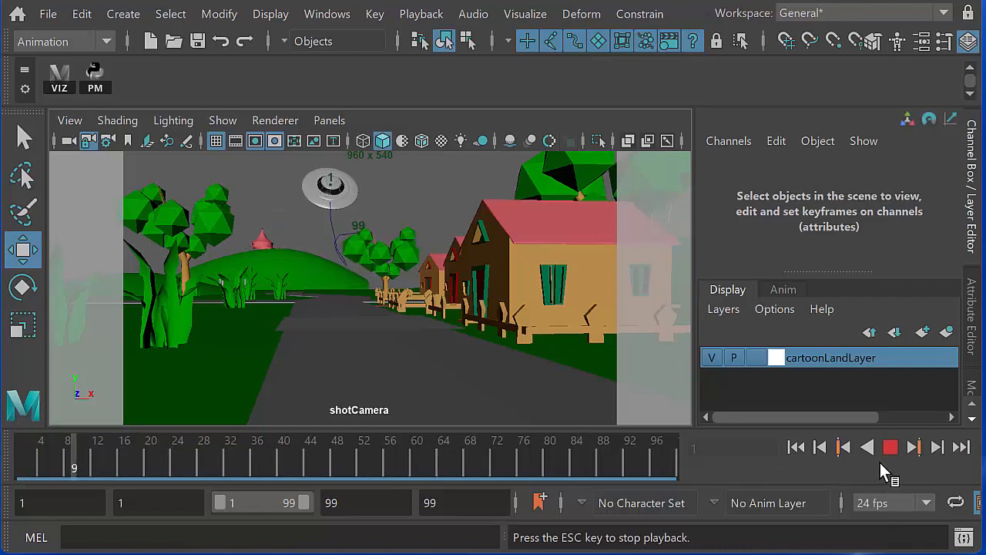
click(890, 446)
Select the UFO body and steepen the tangent of its motion path's first key in the Graph Editor for a fast start.
click(319, 225)
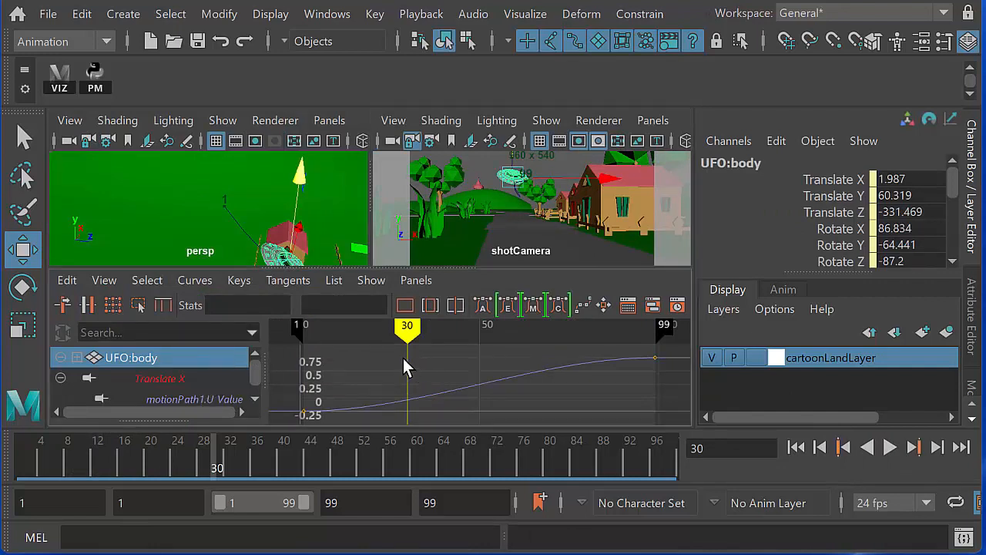
click(475, 389)
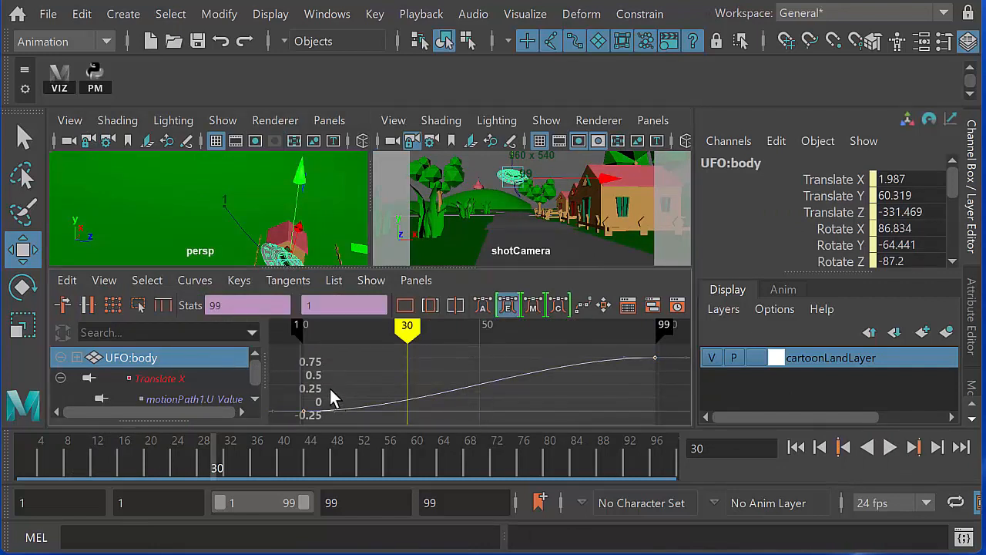
drag(329, 390, 349, 419)
middle_drag(352, 402, 350, 385)
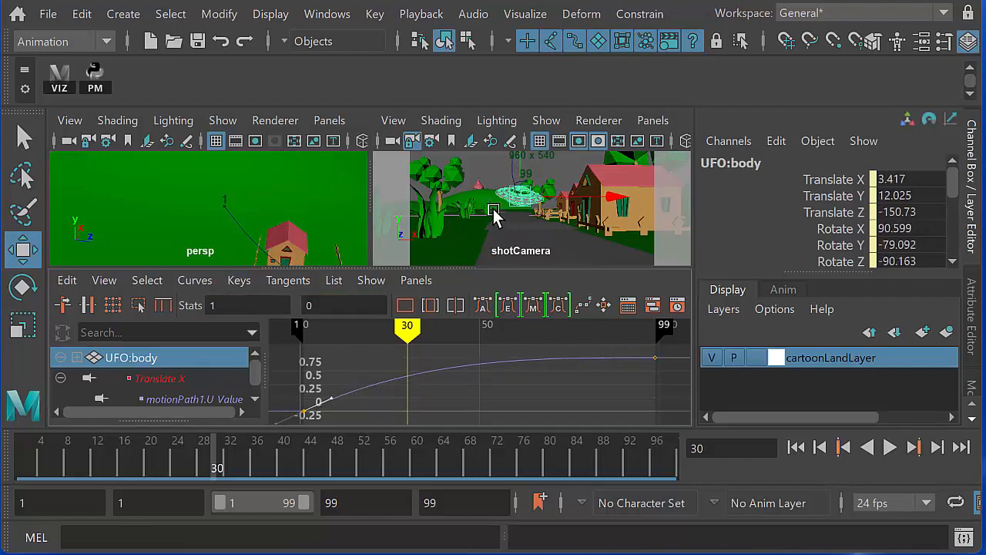
Play the animation in the maximized shotCamera view to check the adjusted timing, then return to frame 1.
key(space)
click(484, 200)
click(888, 451)
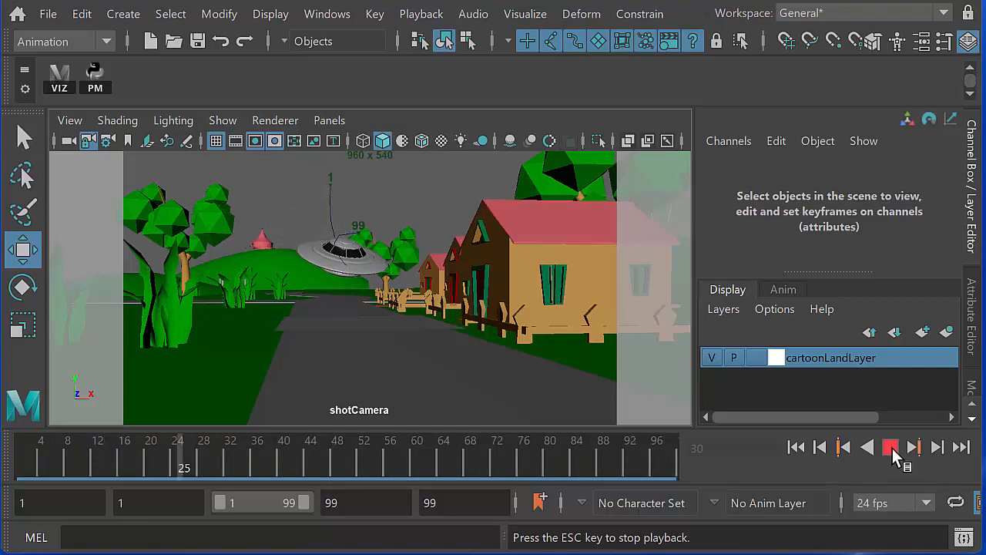
click(892, 449)
drag(193, 461, 22, 459)
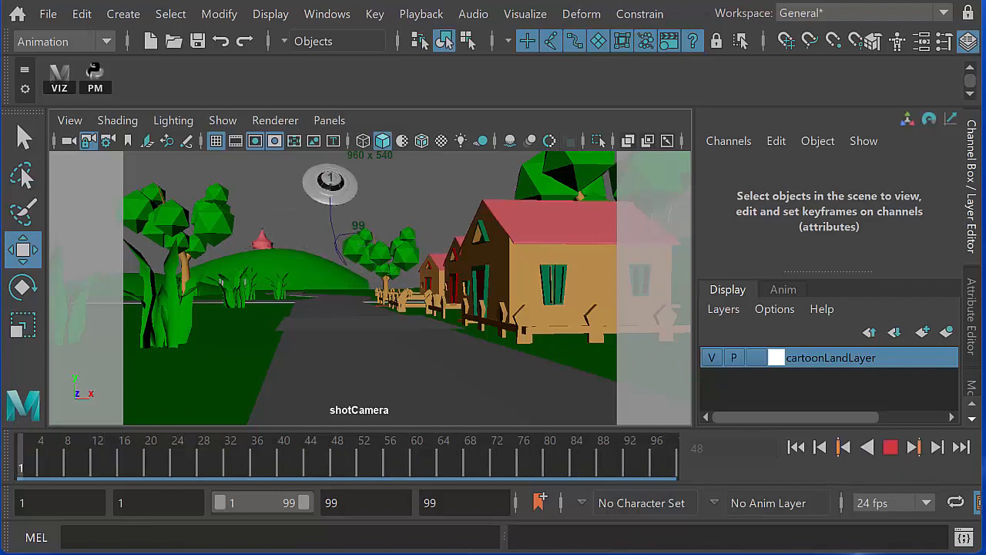
Maximize the persp view, undo the accidental move and hide cartoonLandLayer.
key(space)
key(space)
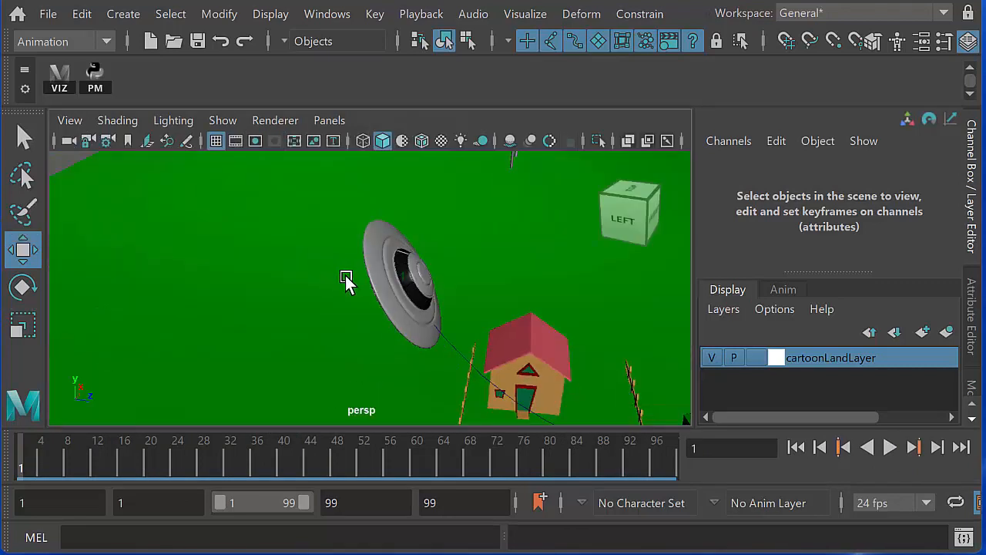
key(x)
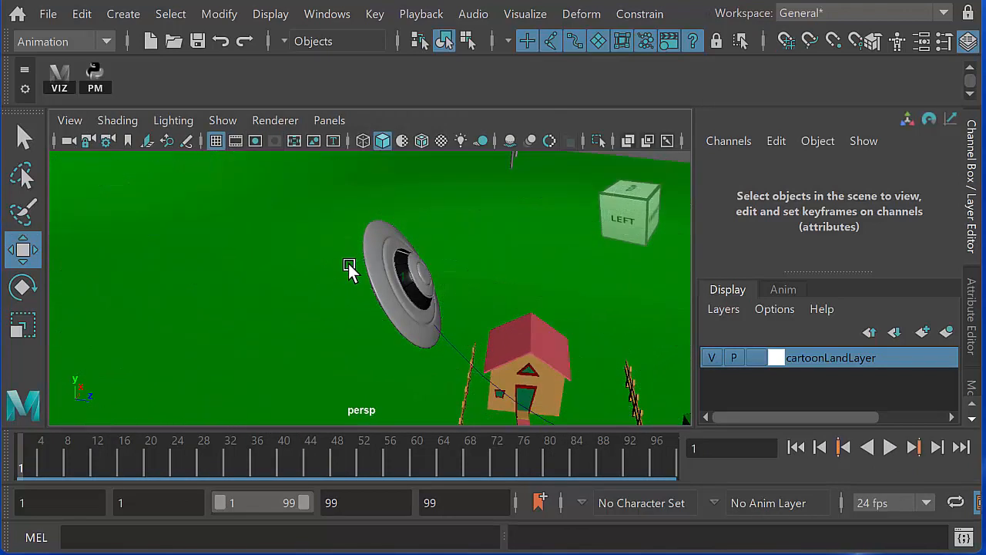
key(ctrl+z)
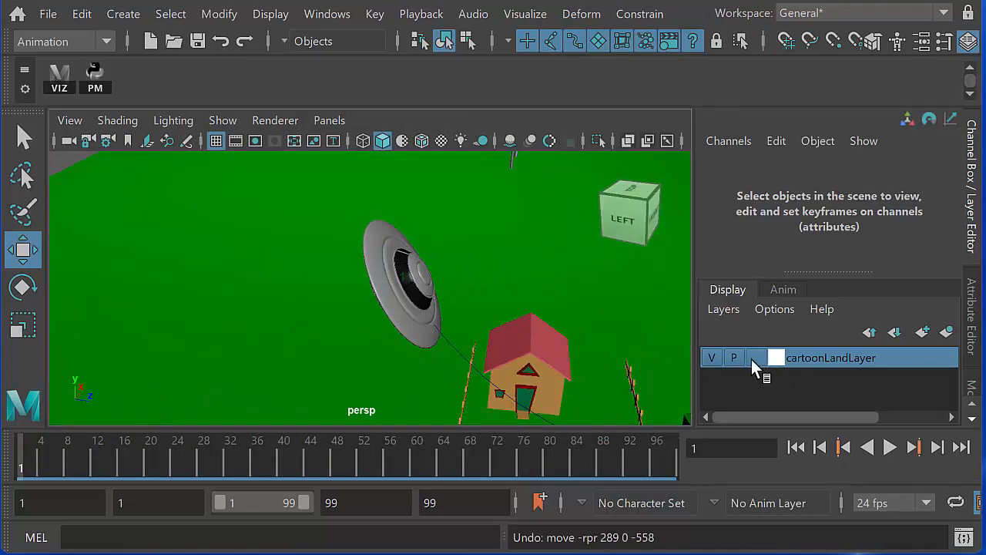
click(713, 358)
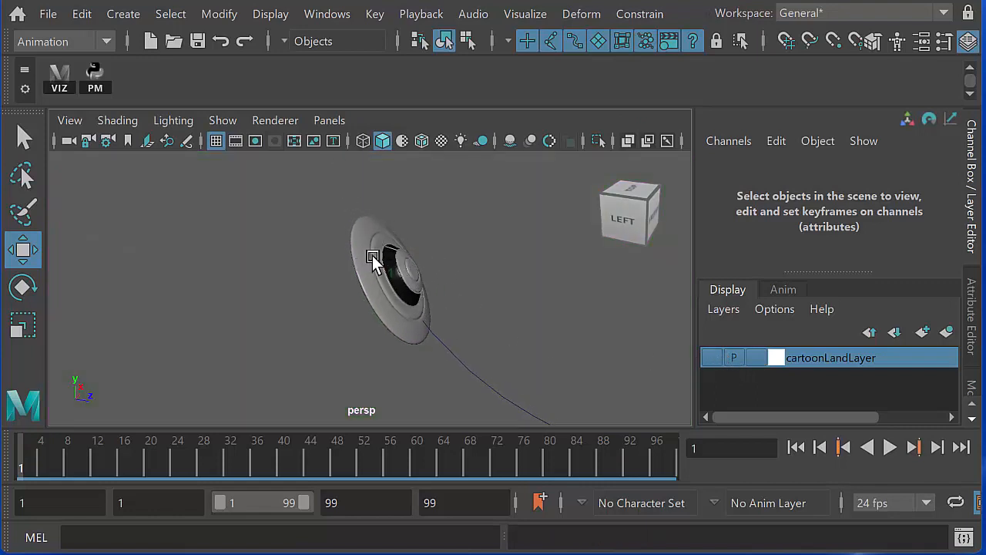
Create a new display layer and rename it UFOlayer.
click(723, 310)
click(736, 328)
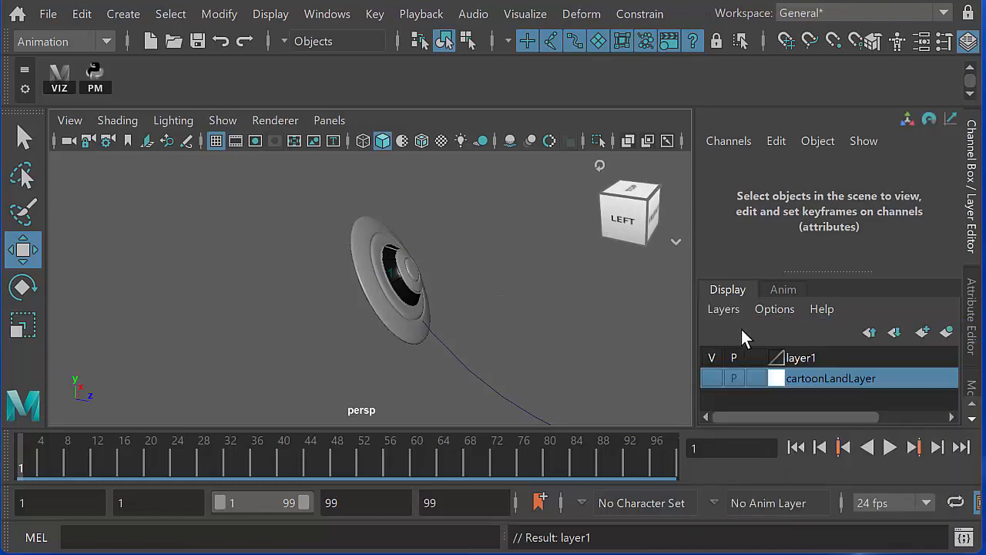
click(799, 359)
double_click(798, 359)
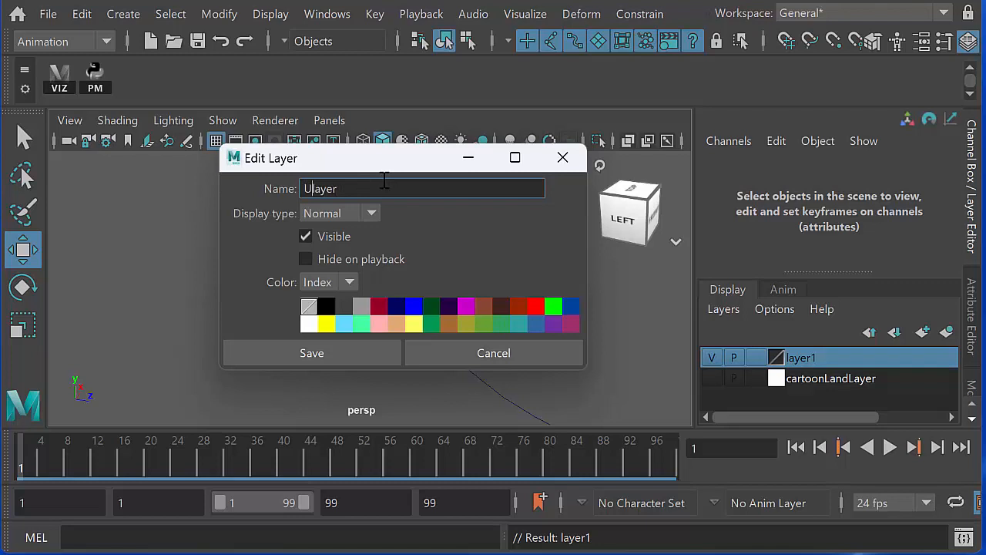
key(Return)
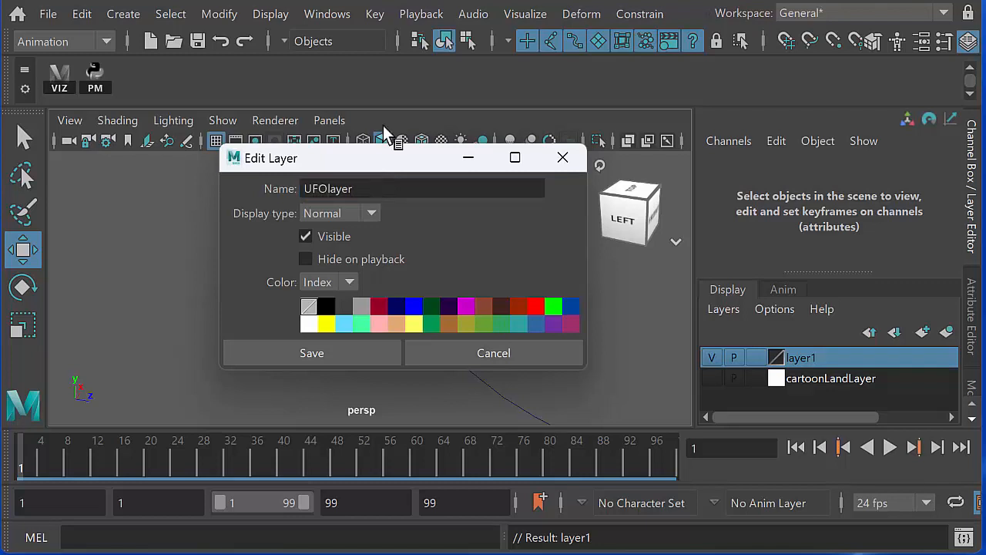
click(366, 352)
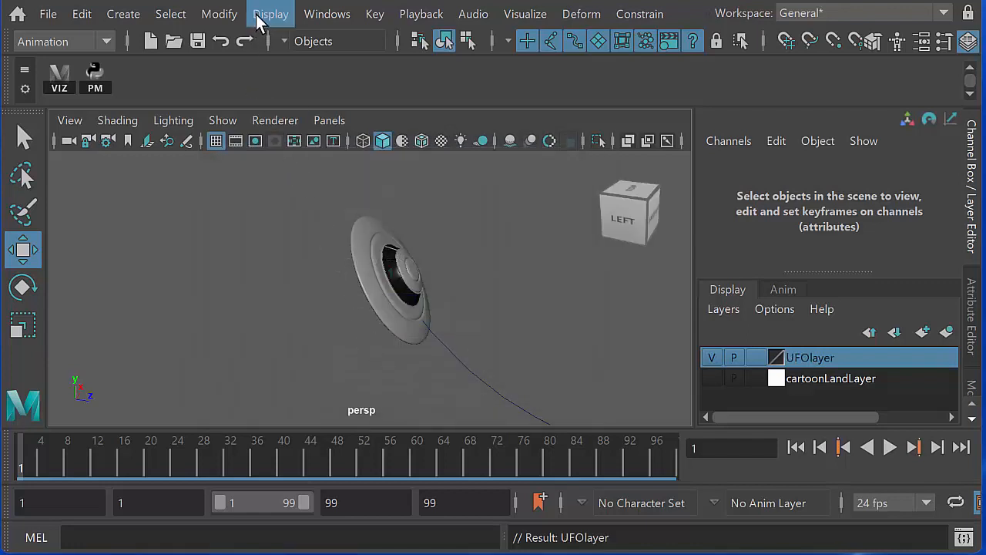
Add UFO:body to UFOlayer using the Outliner and hide that layer.
click(323, 15)
click(356, 266)
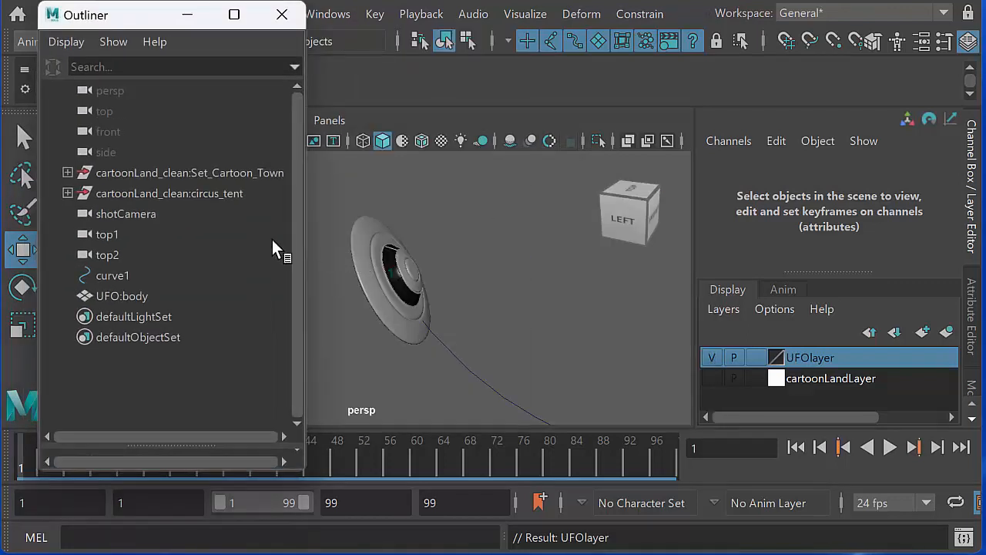
click(149, 295)
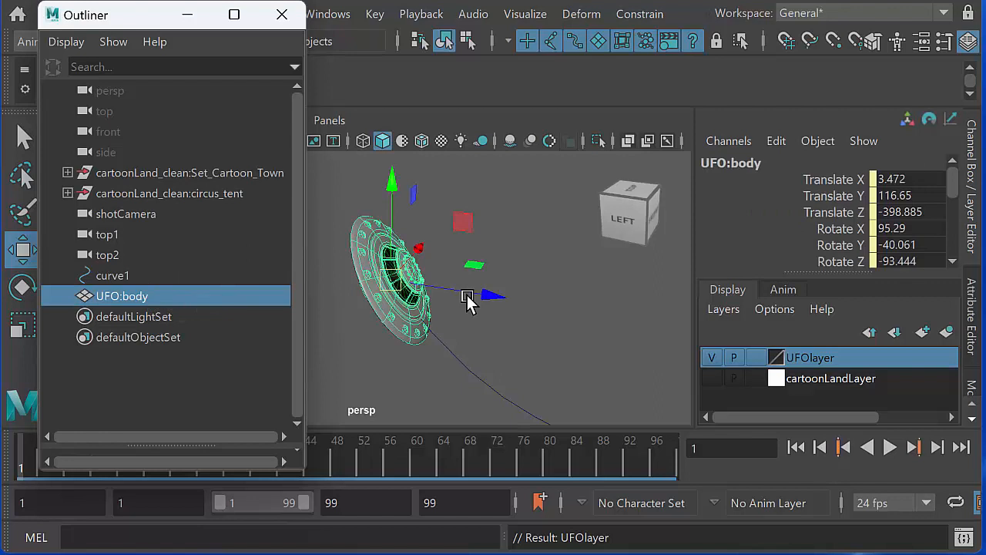
right_click(825, 358)
click(856, 404)
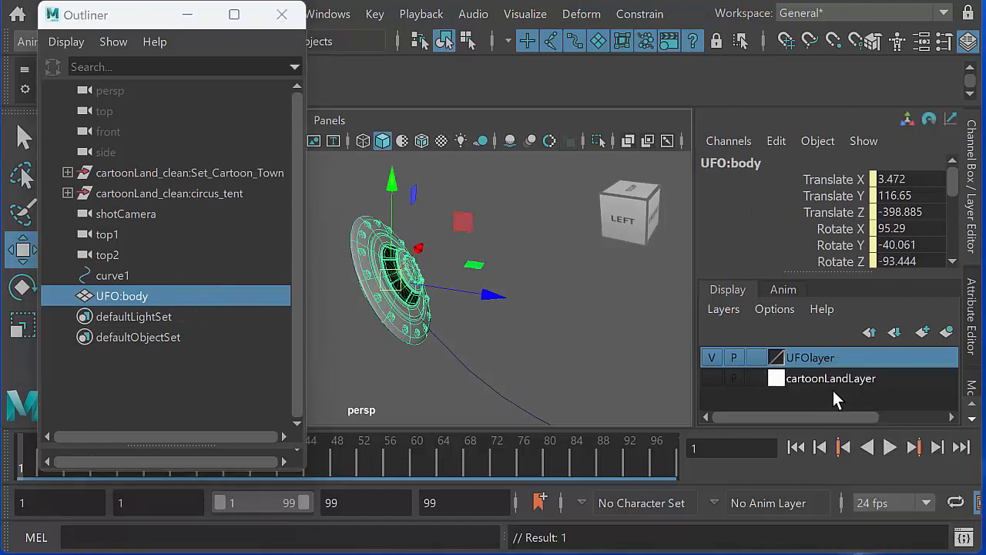
click(712, 357)
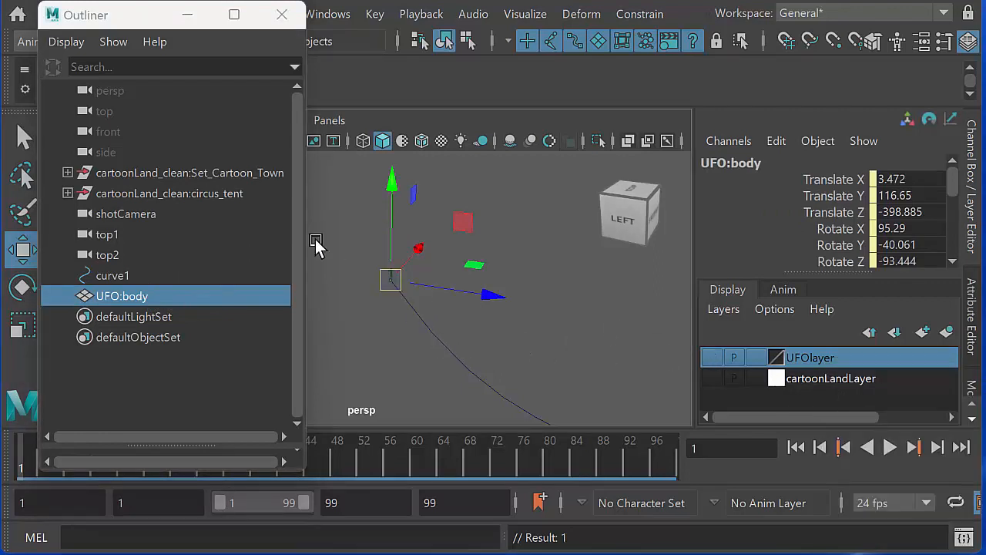
click(282, 15)
Show the control vertices of curve1 and raise the first vertex at the frame 1 end of the path.
click(450, 359)
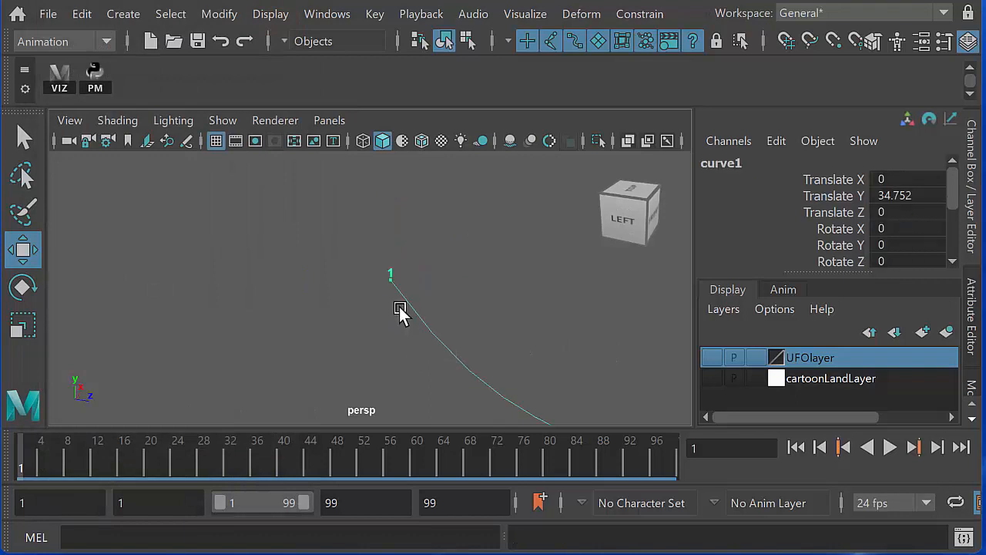
right_drag(412, 305, 325, 300)
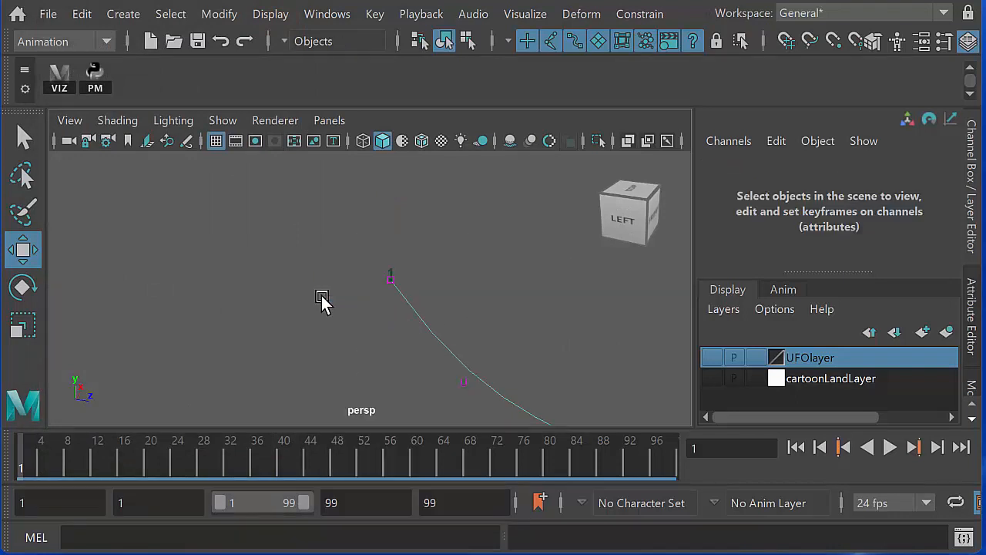
drag(372, 251, 417, 318)
drag(391, 233, 390, 157)
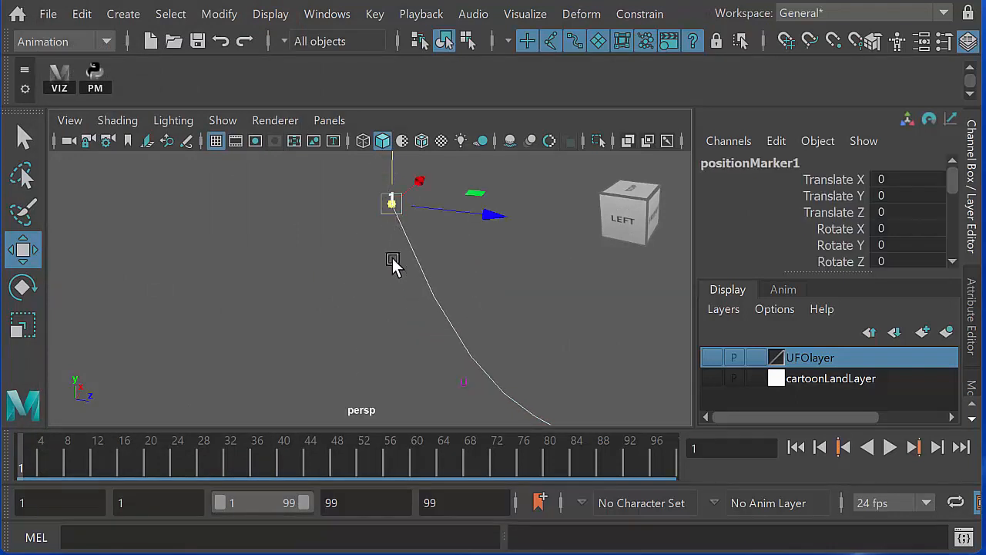
Raise the second control vertex of curve1 and lift the path's starting vertex further to steepen the descent.
alt+right_drag(391, 266, 239, 269)
alt+middle_drag(279, 278, 247, 261)
drag(334, 288, 410, 359)
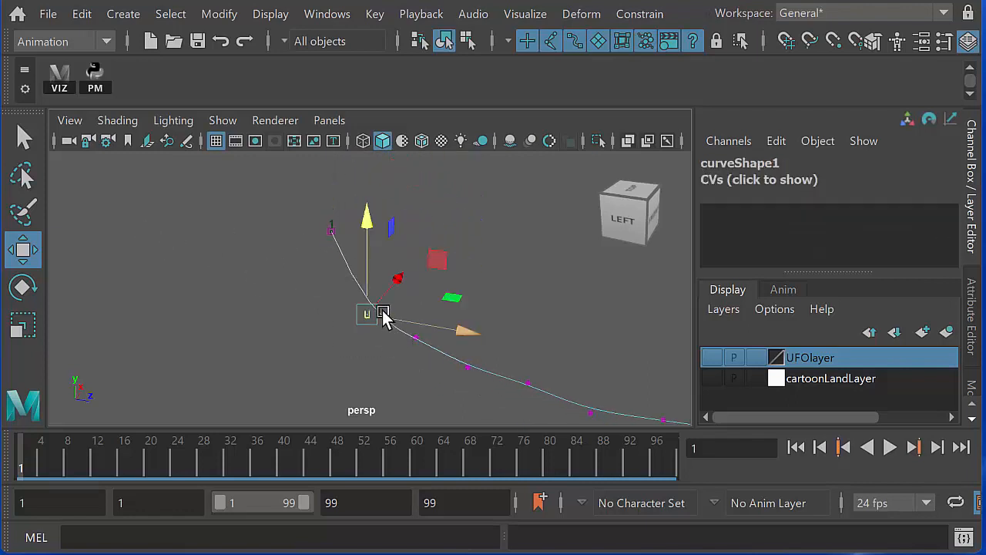
drag(366, 266, 367, 243)
drag(301, 203, 326, 161)
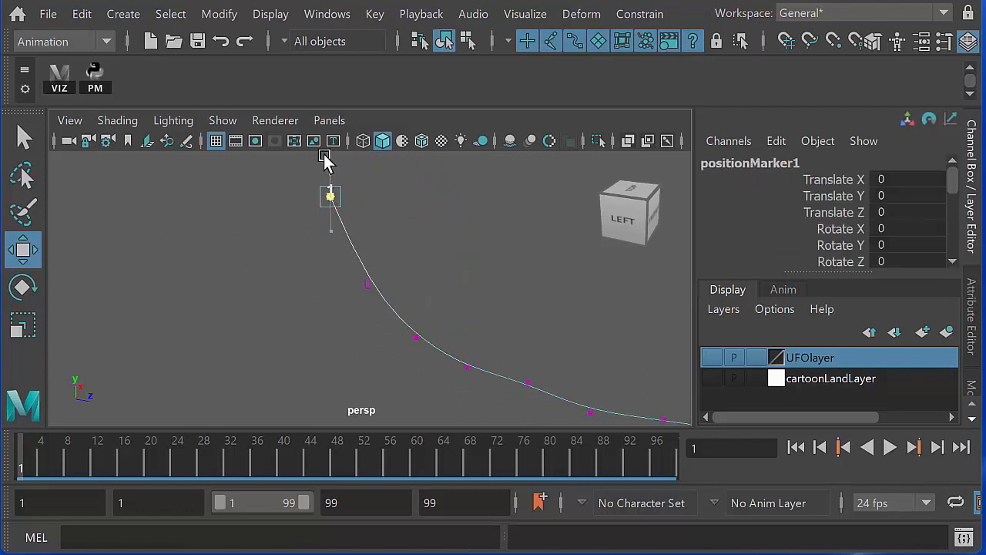
Raise the second and third control vertices of curve1 together, and lift the path's starting vertex further above them.
drag(334, 258, 419, 341)
drag(396, 257, 392, 228)
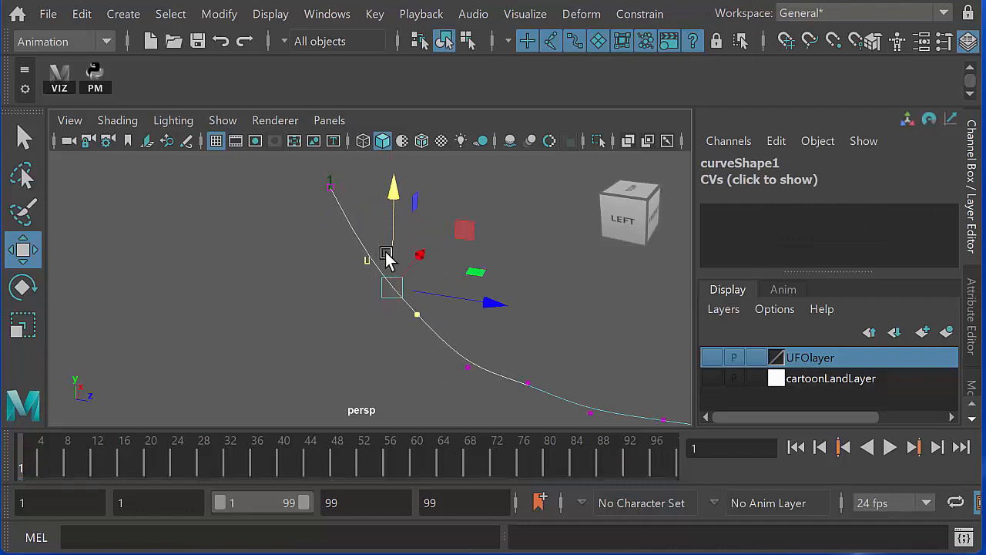
drag(314, 174, 356, 224)
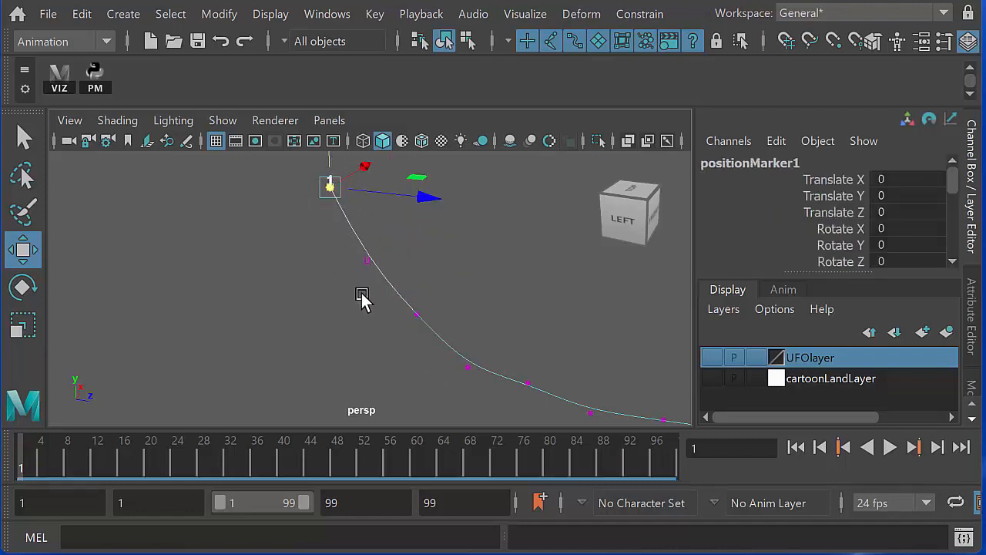
alt+middle_drag(360, 292, 362, 318)
alt+right_drag(362, 318, 289, 282)
drag(344, 189, 341, 161)
Switch to the shotCamera view, return the curve to object mode, and make UFOlayer and cartoonLandLayer visible.
key(space)
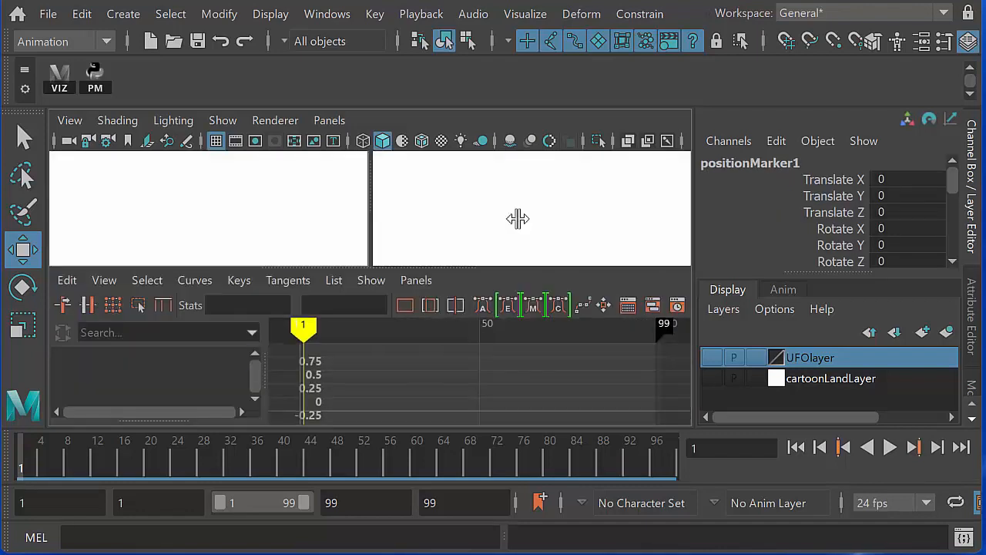
key(space)
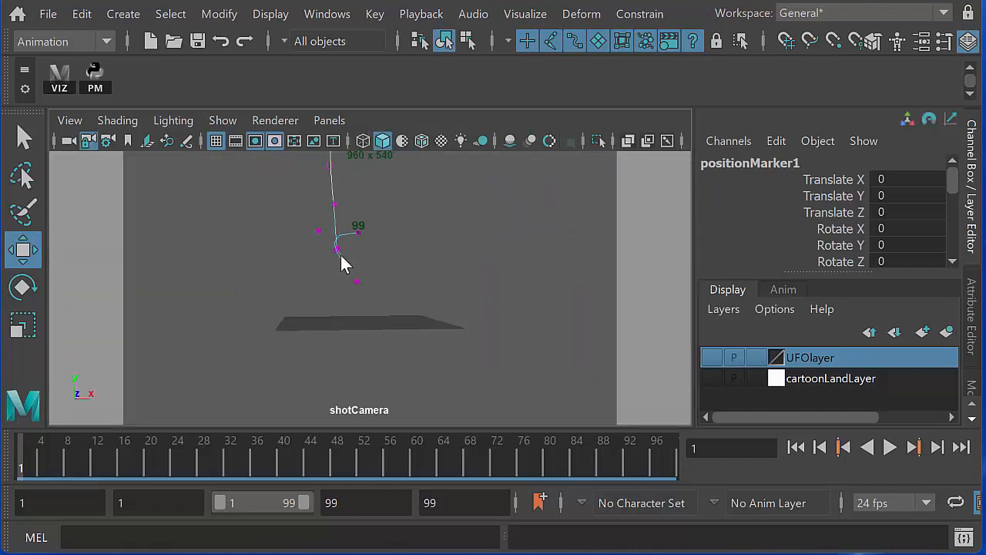
right_drag(343, 264, 447, 227)
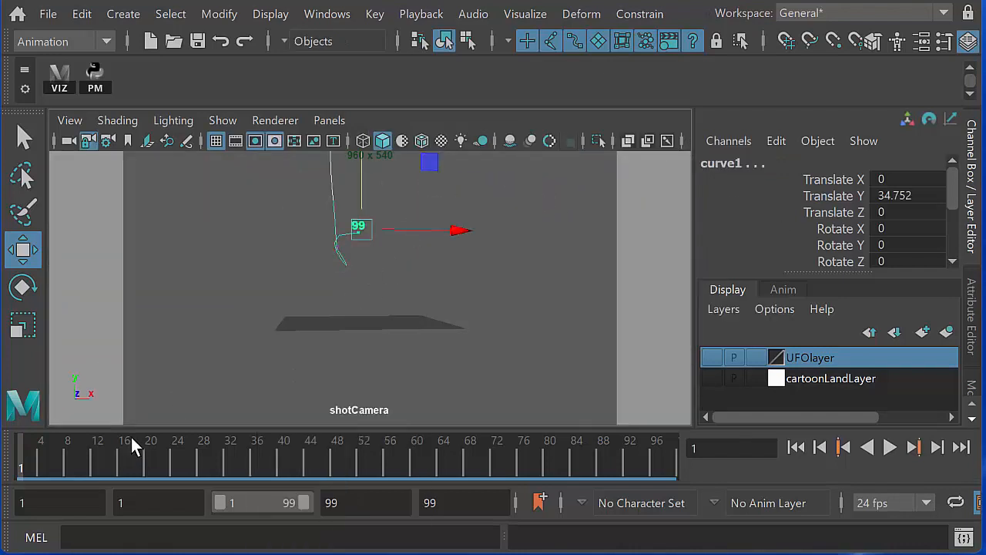
click(712, 357)
click(712, 378)
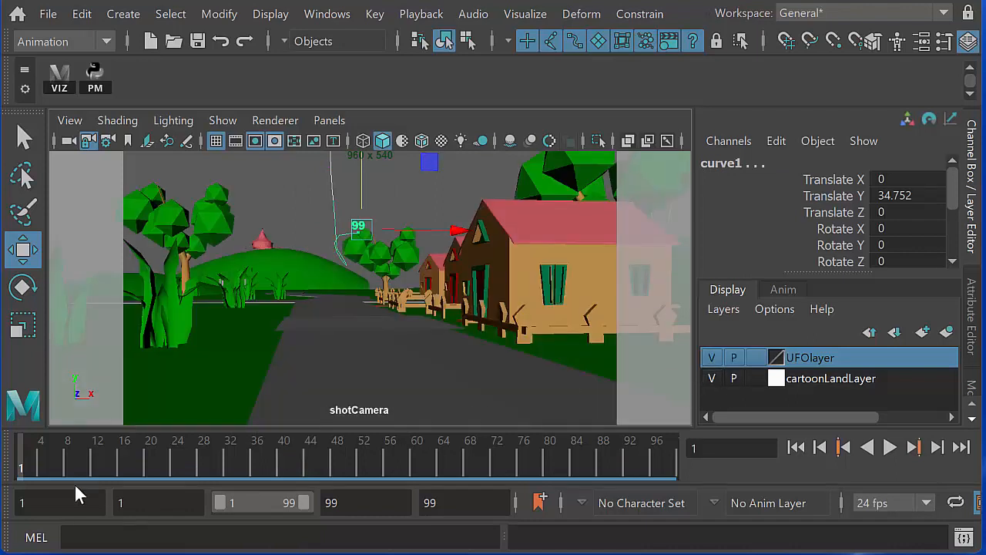
Clear the selection and play the UFO animation through shotCamera to review the reshaped descent, stopping playback near the end.
click(263, 193)
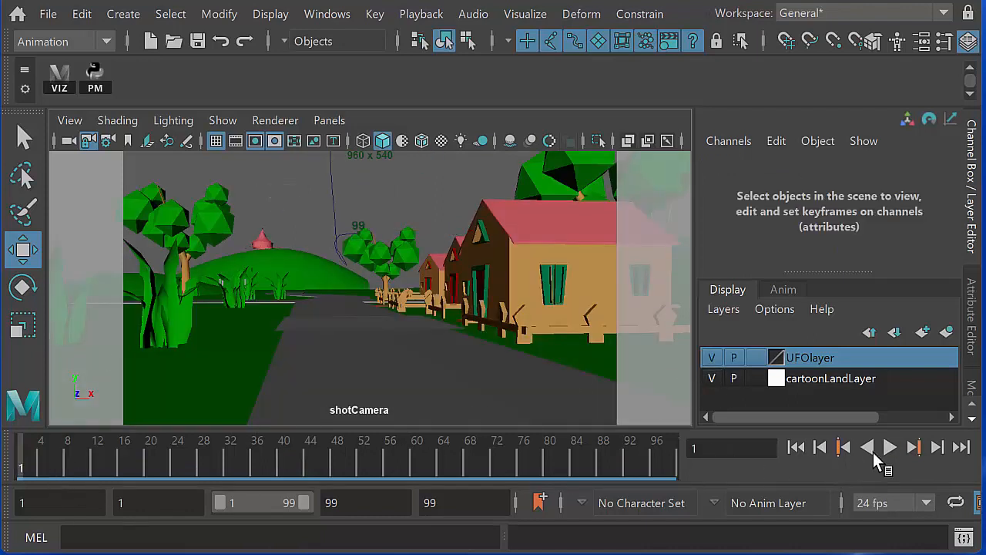
click(888, 448)
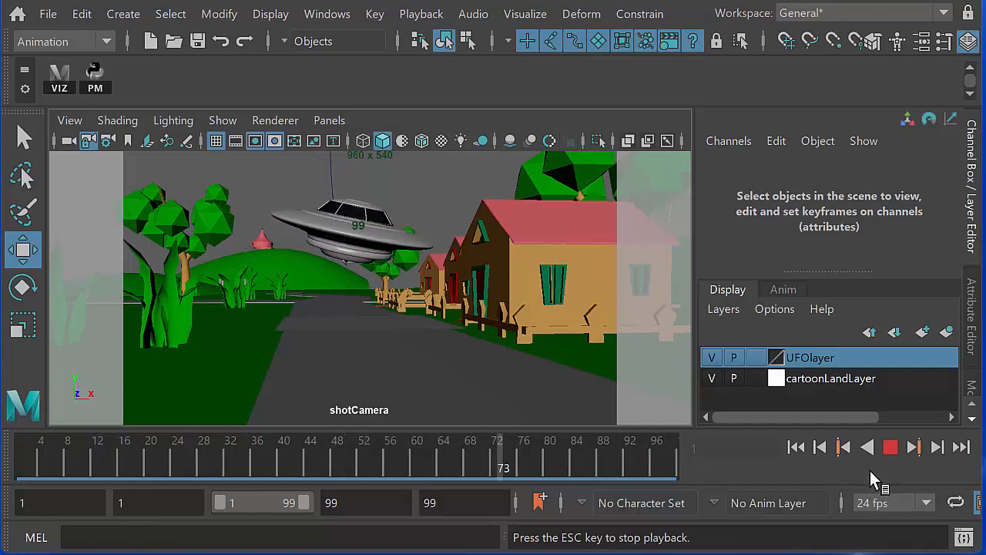
click(891, 448)
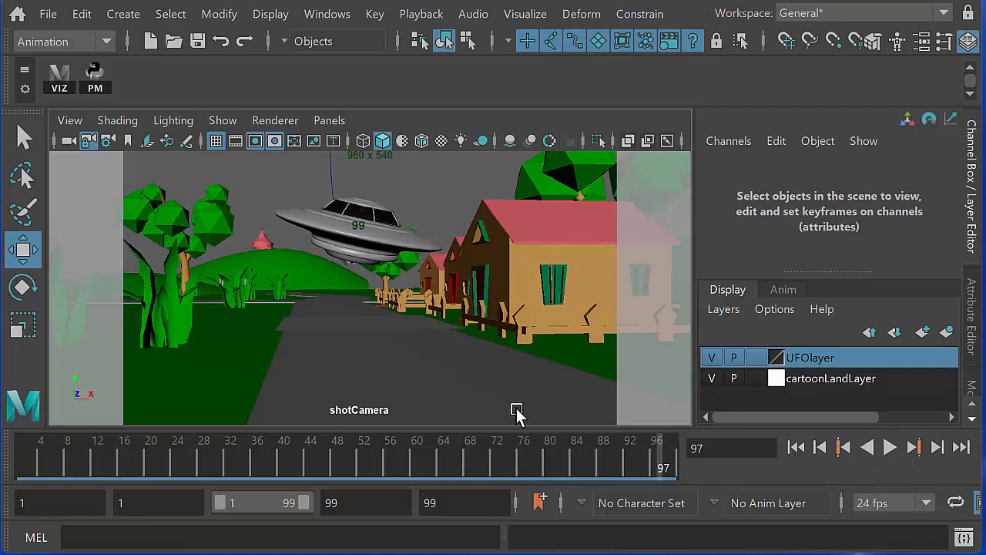